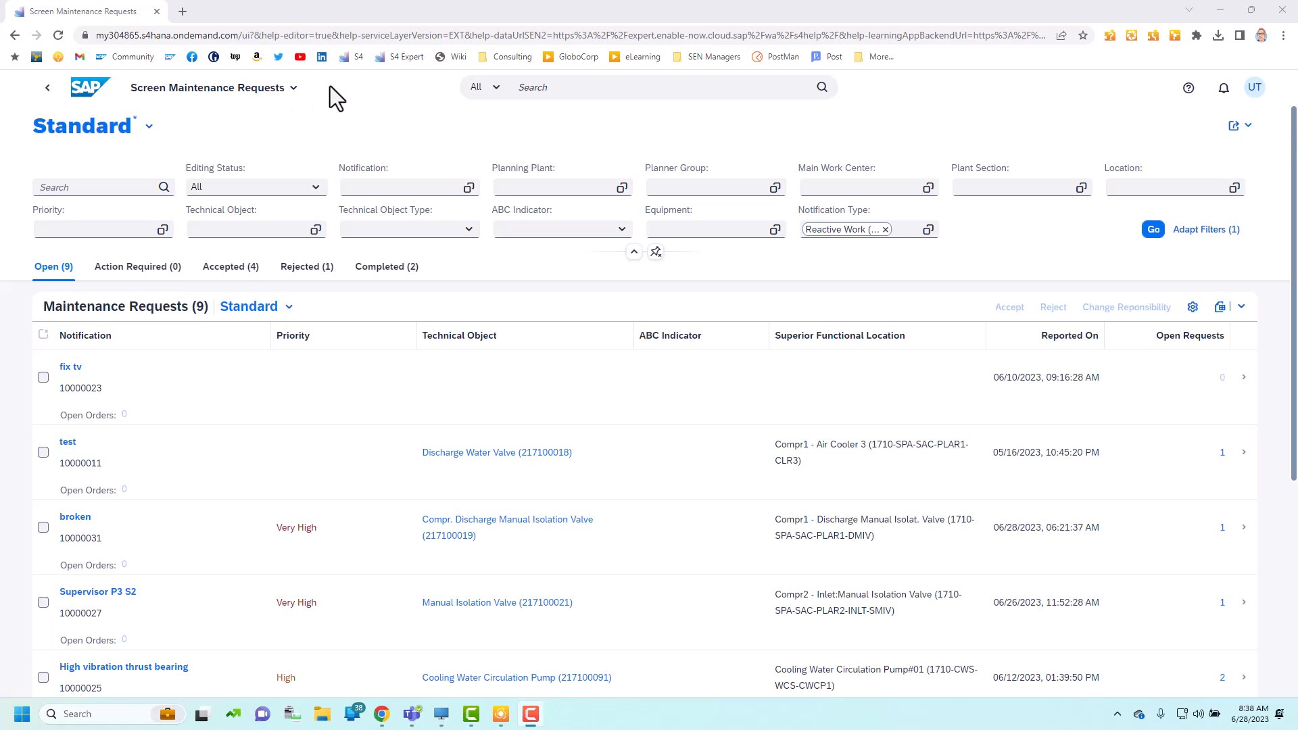
# Step: Open the "test" maintenance request to view its details, and switch to the Screening a Maintenance Request project in SAP Enable Now
pyautogui.click(891, 471)
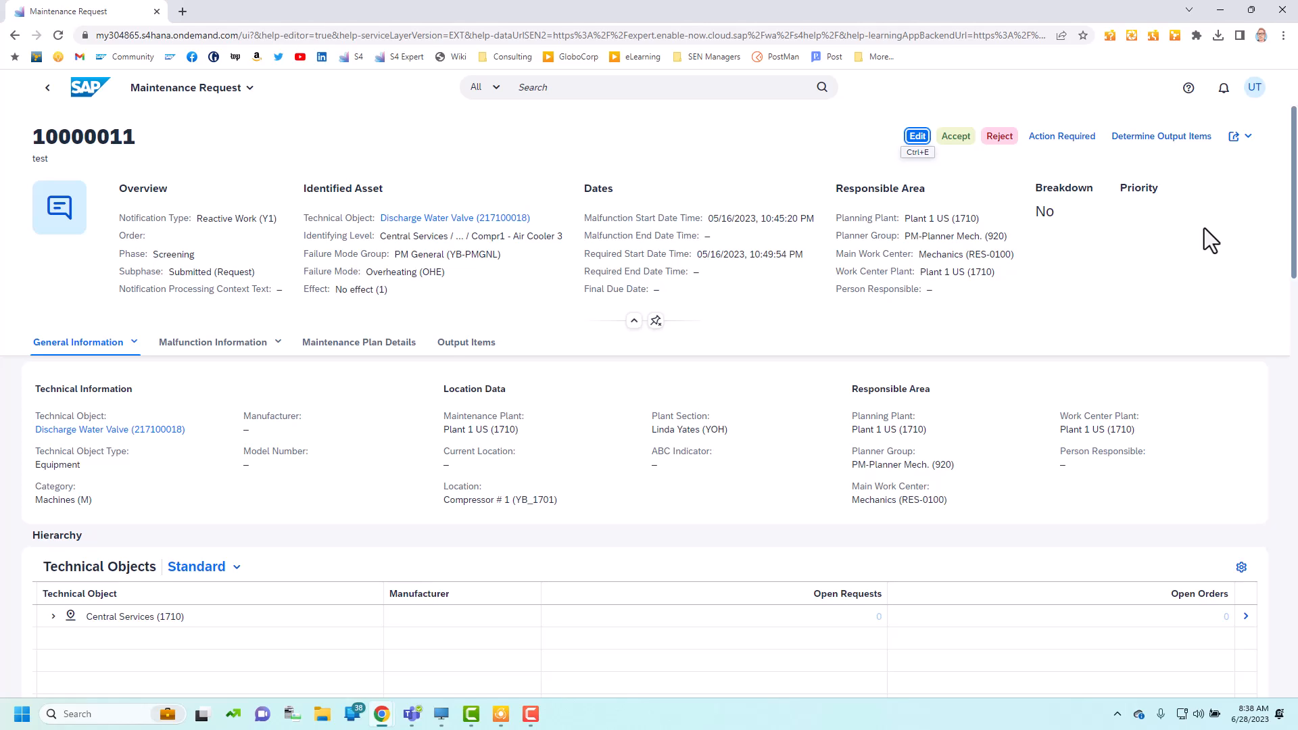
pyautogui.click(1222, 10)
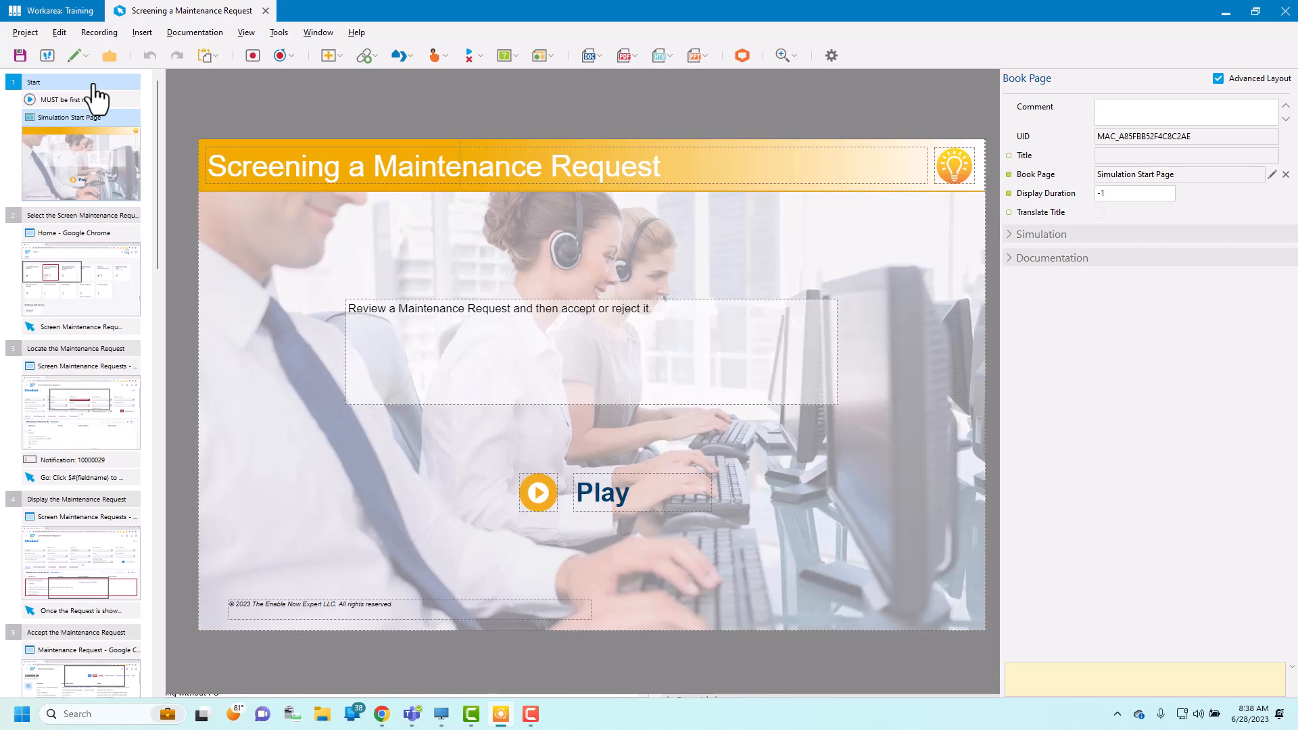
# Step: Play back the project's simulation from its start page and open the Screen Maintenance Requests app in it
pyautogui.click(43, 56)
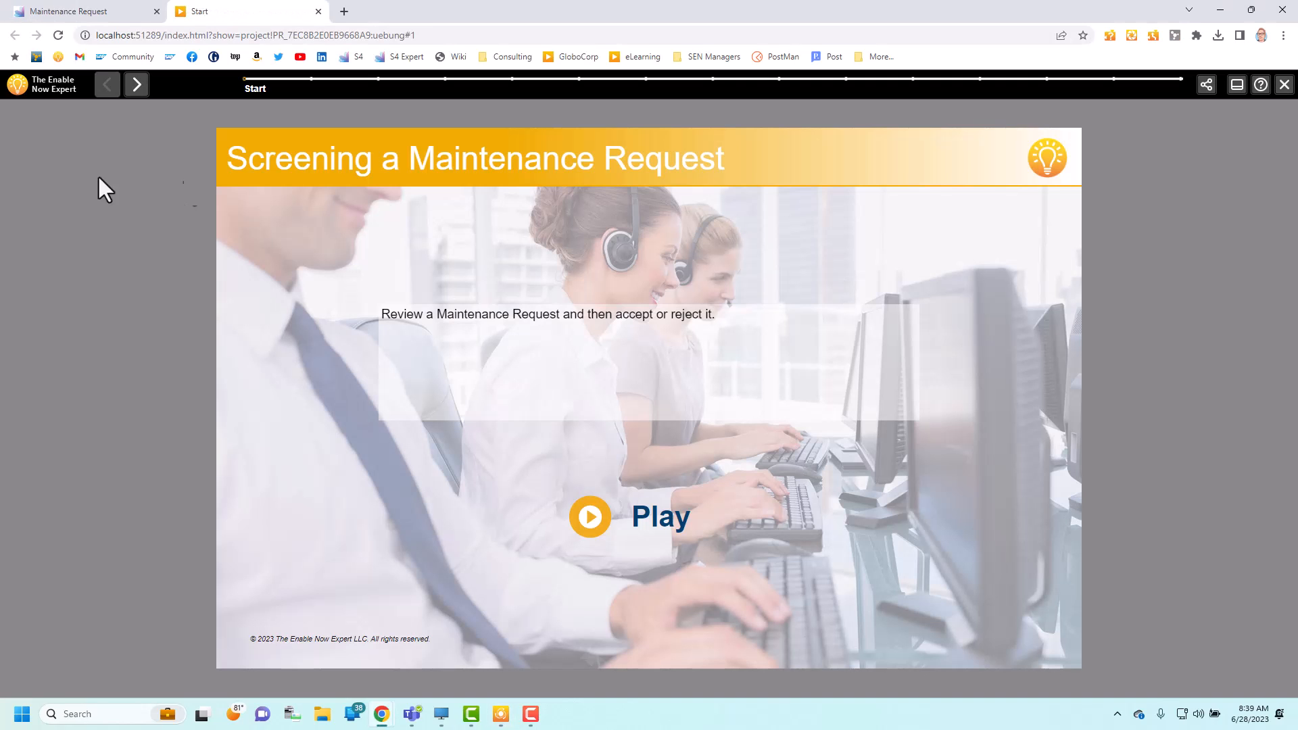
pyautogui.click(587, 522)
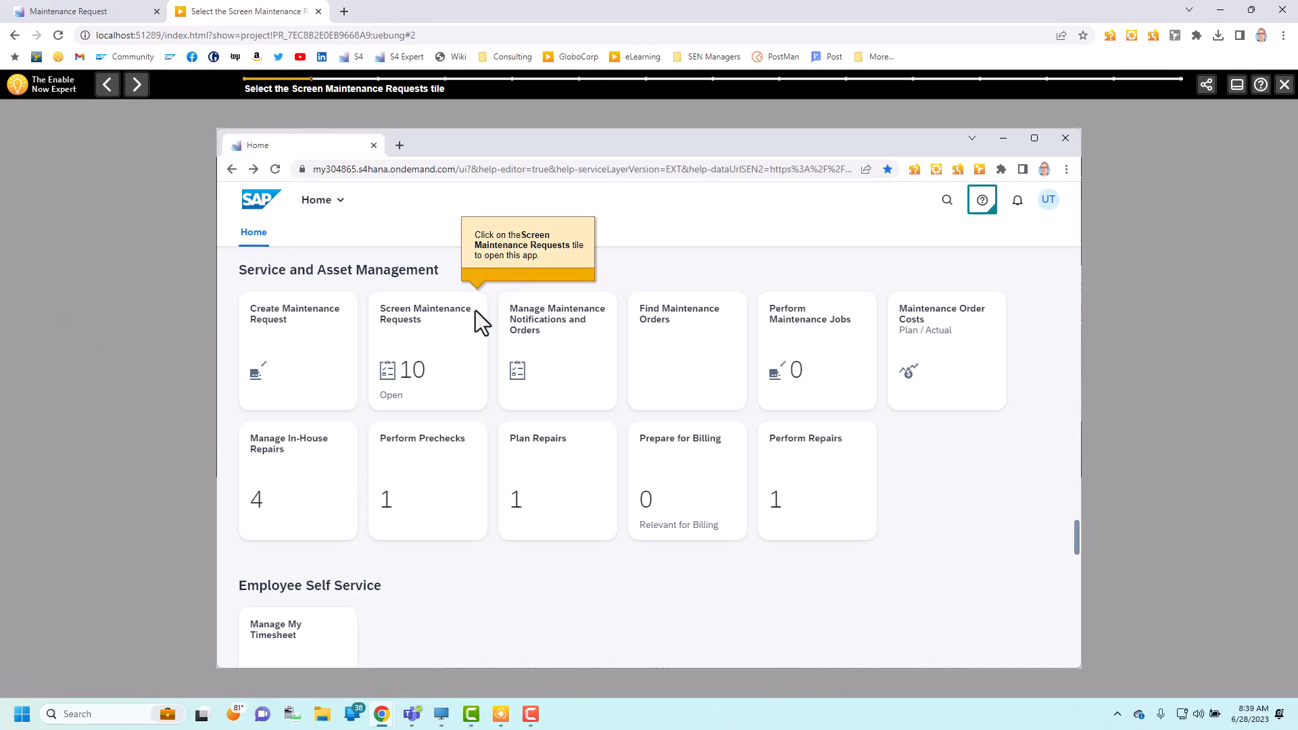
pyautogui.click(443, 349)
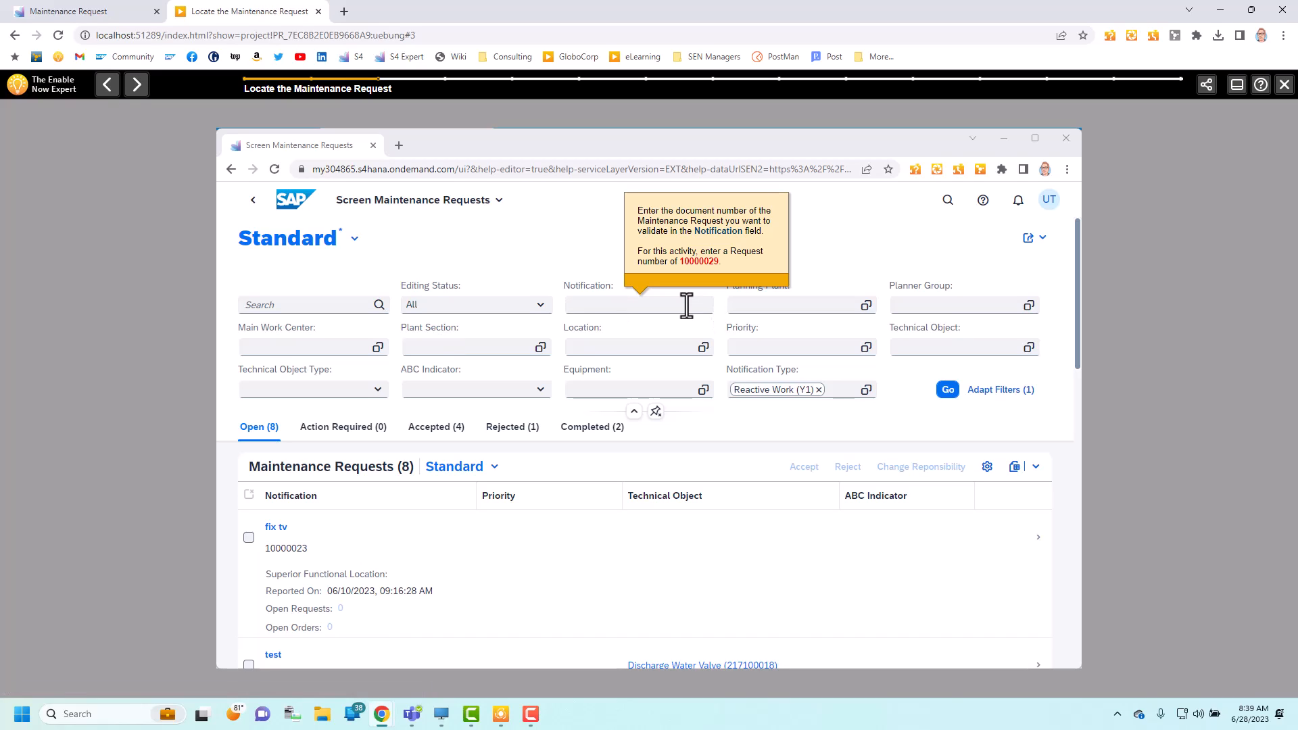
# Step: Filter the simulated maintenance requests by notification 10000029 and open the Oil leak on compressor request
pyautogui.write('100000')
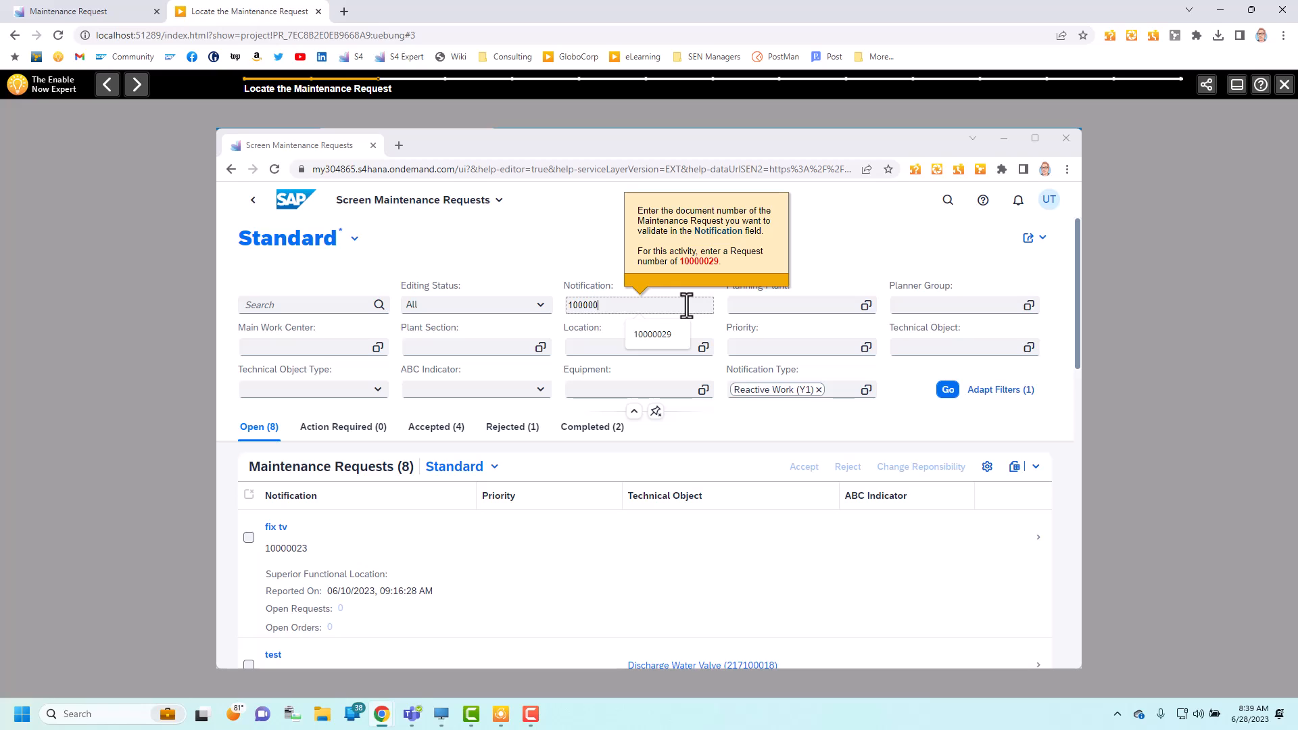
pyautogui.write('29')
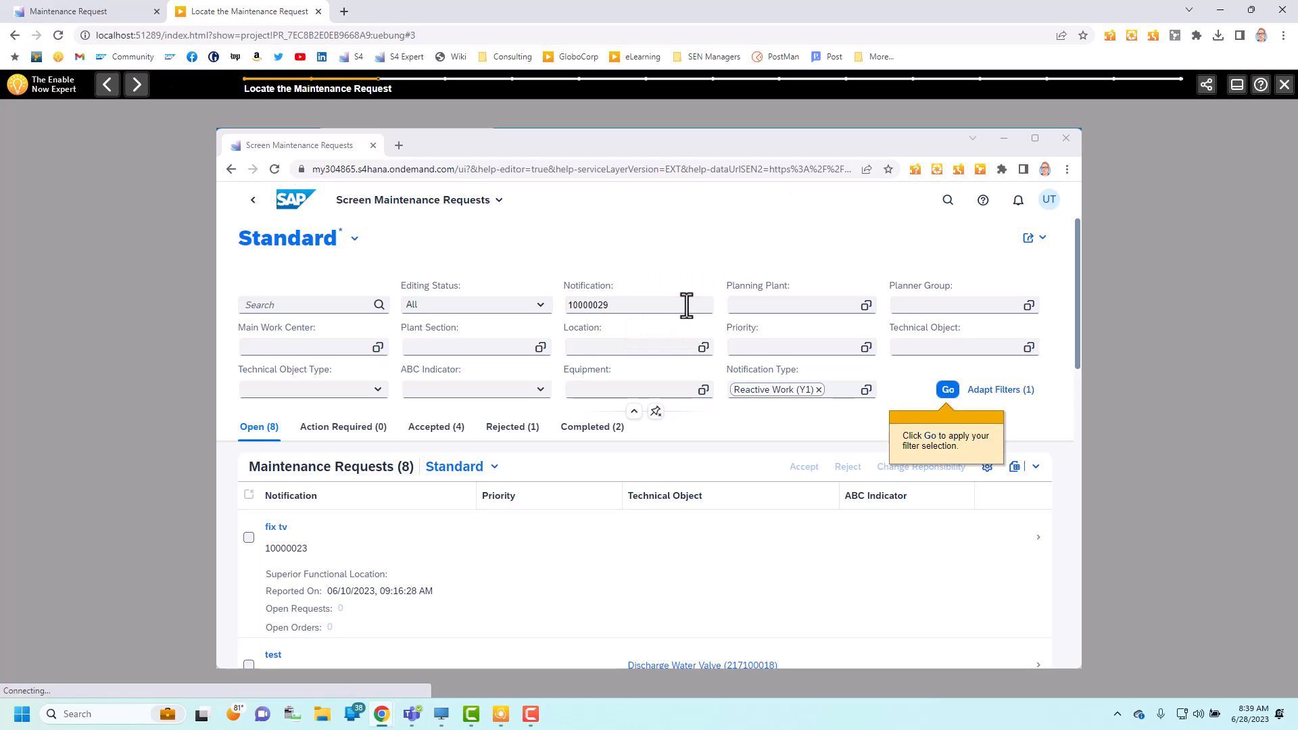
pyautogui.click(948, 391)
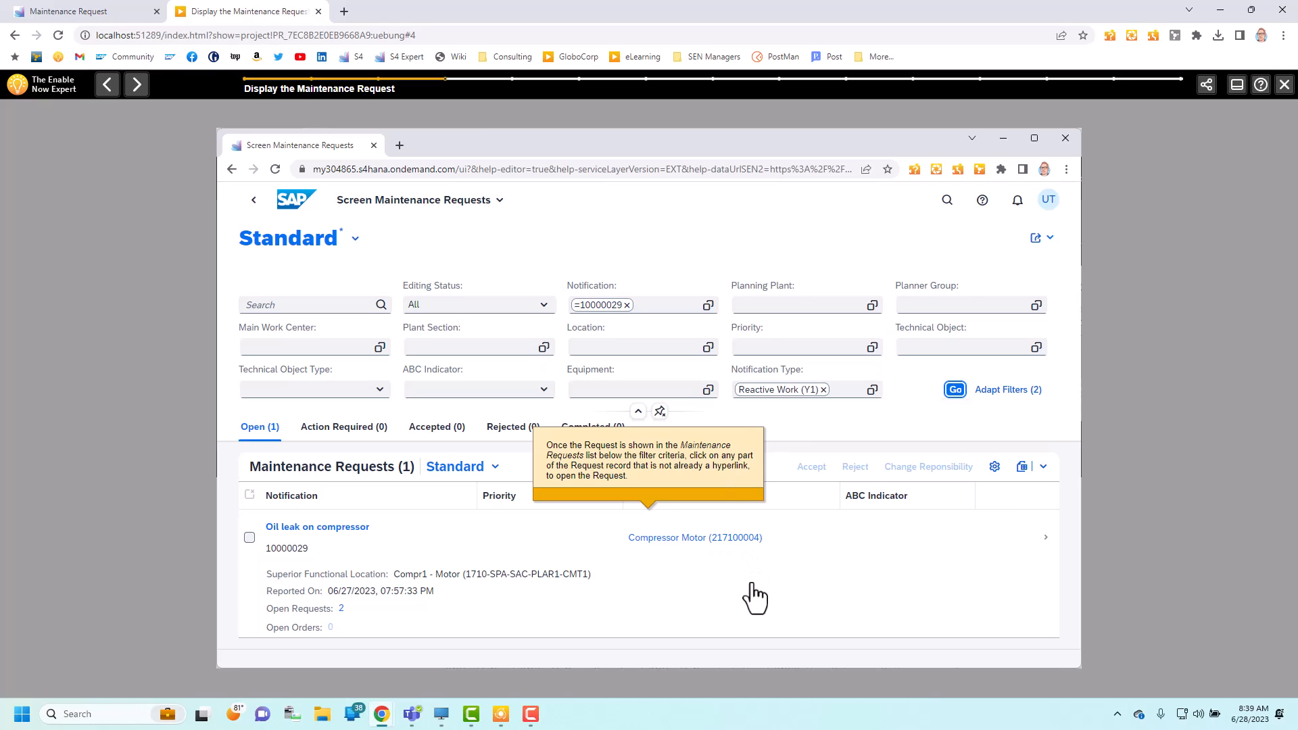
pyautogui.click(755, 597)
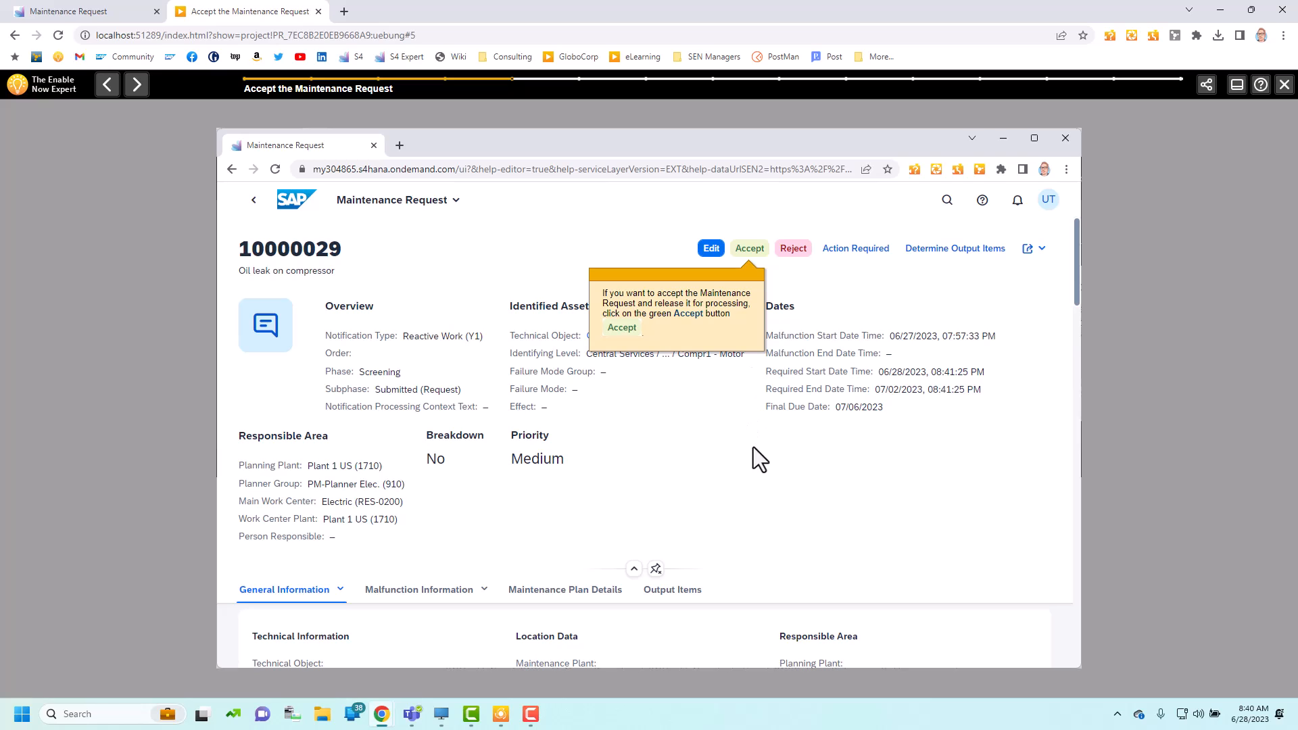
# Step: Accept the simulated maintenance request and return to the Home screen after dismissing the confirmation messages
pyautogui.click(753, 250)
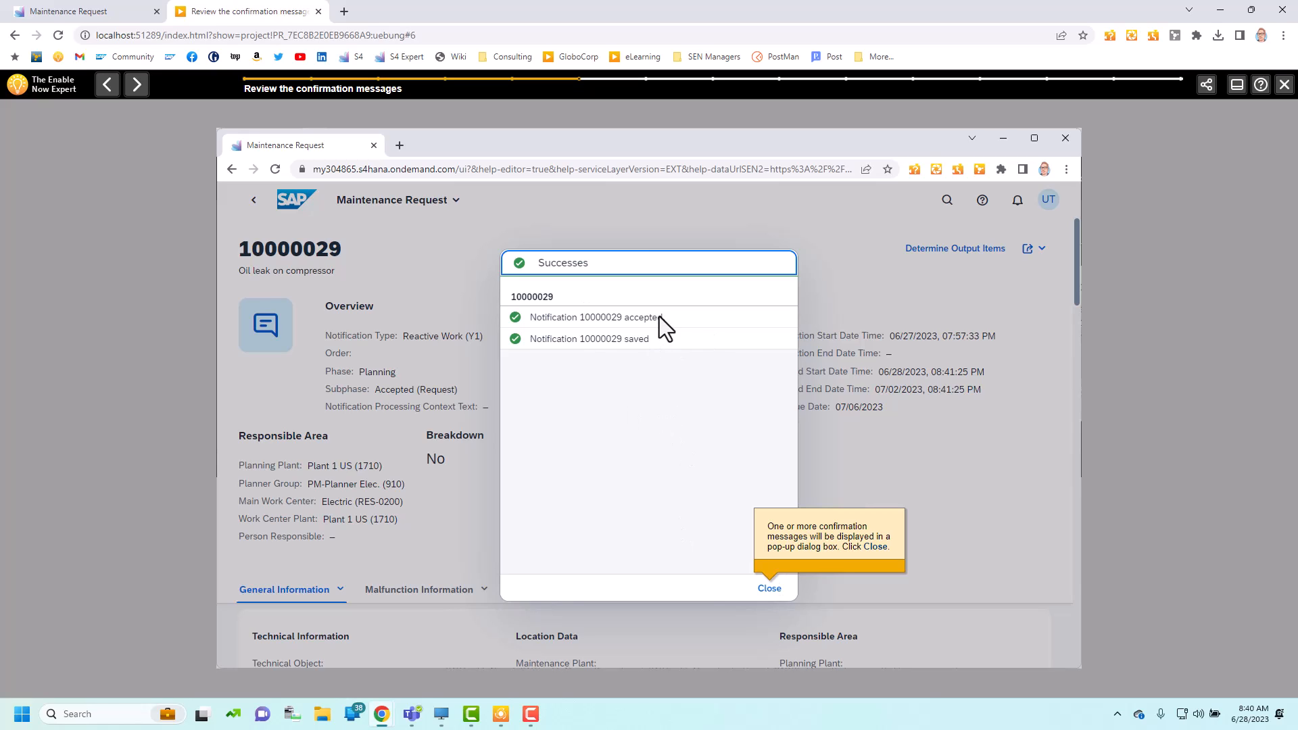
pyautogui.click(770, 589)
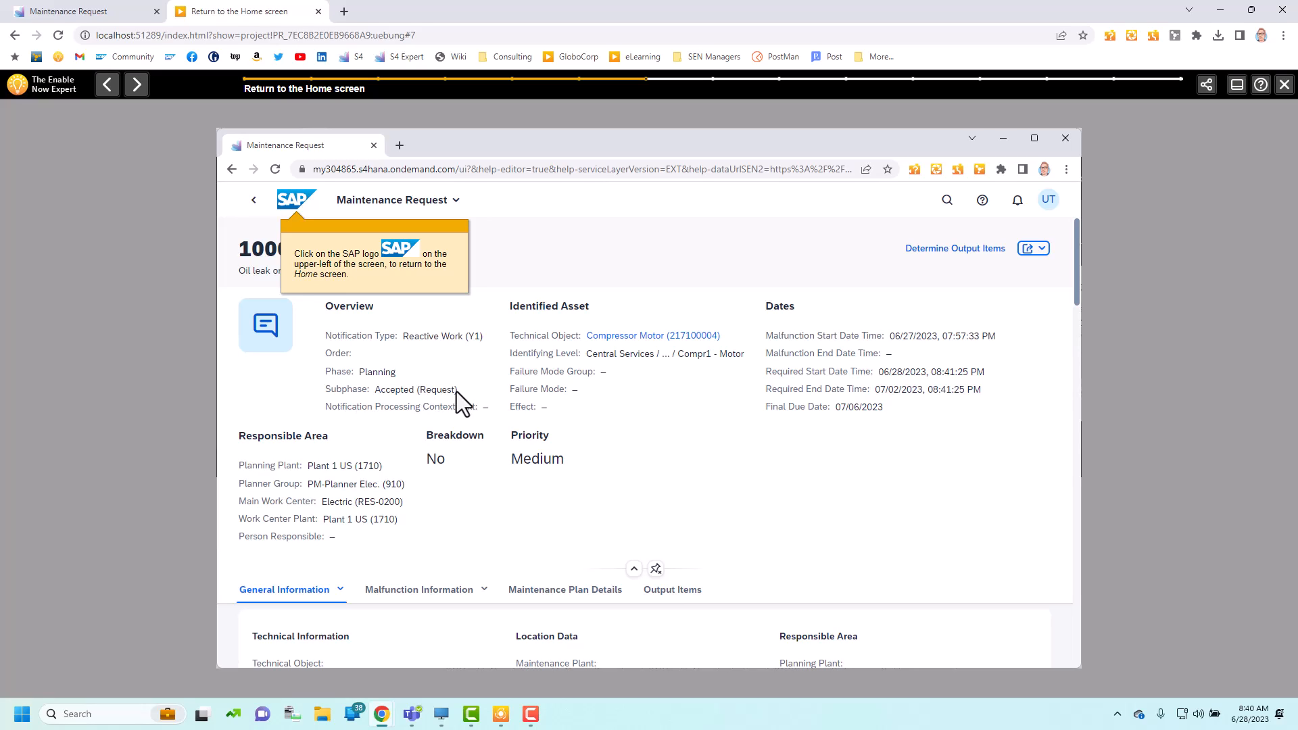
pyautogui.click(289, 203)
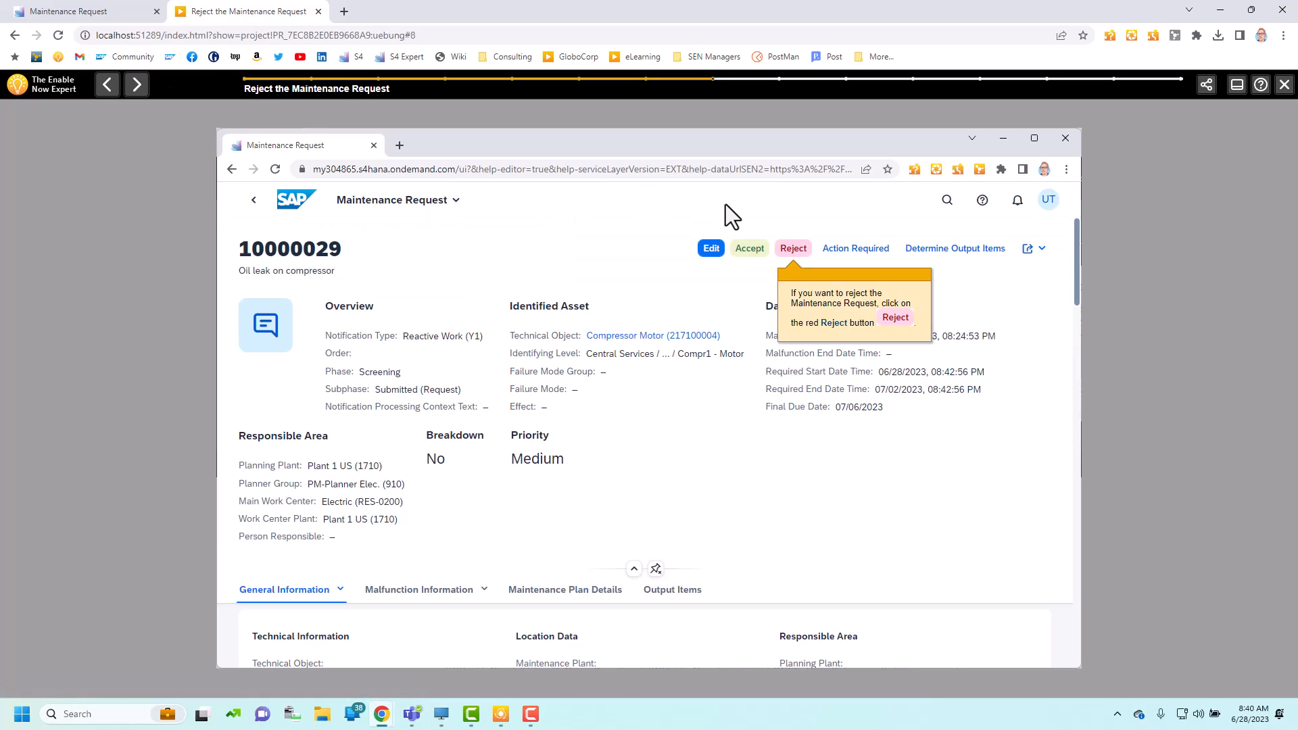
# Step: Reject the simulated maintenance request with Repeated Request as the reason
pyautogui.click(792, 250)
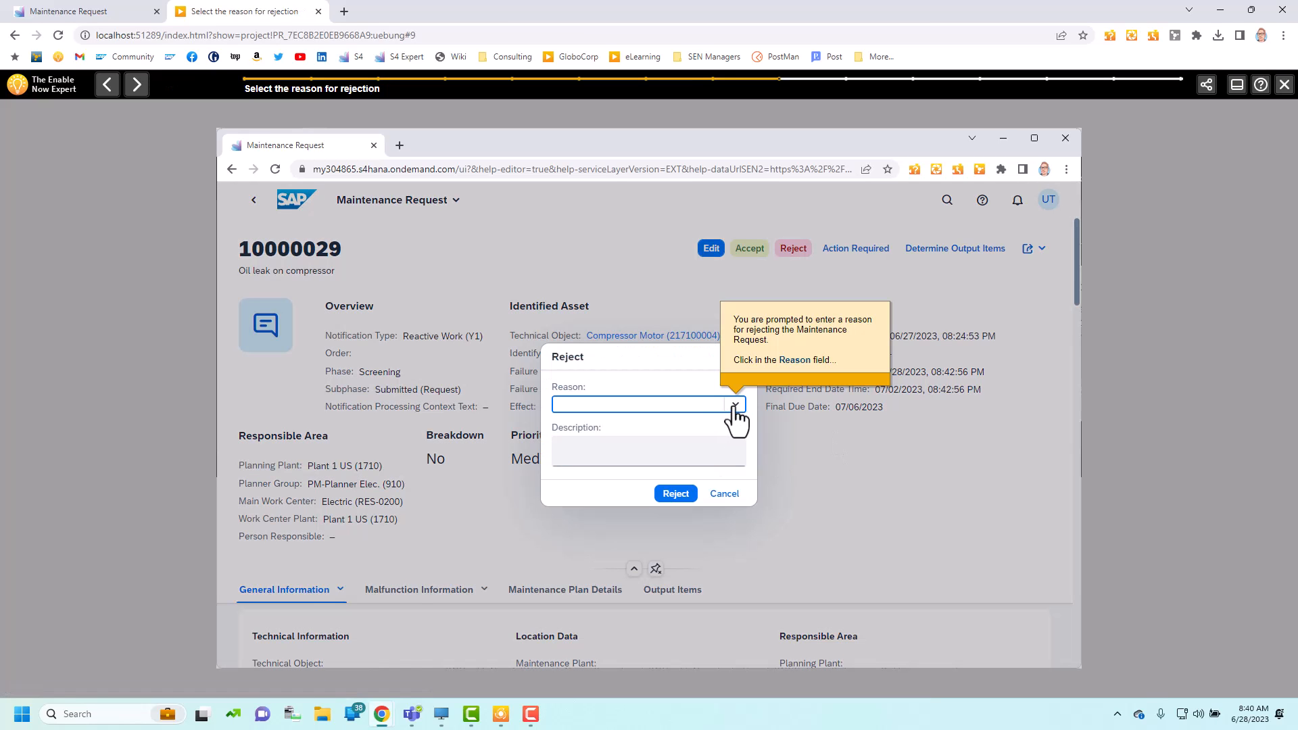
pyautogui.click(734, 405)
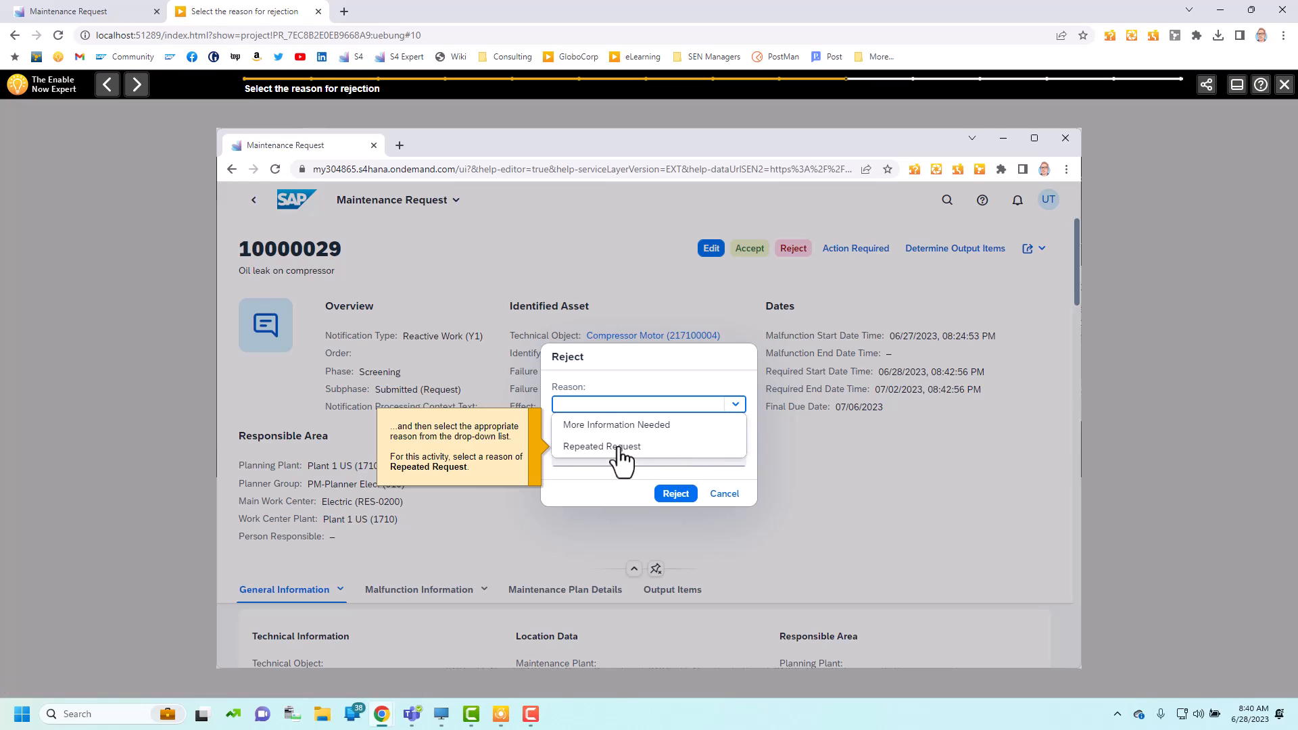
pyautogui.click(617, 449)
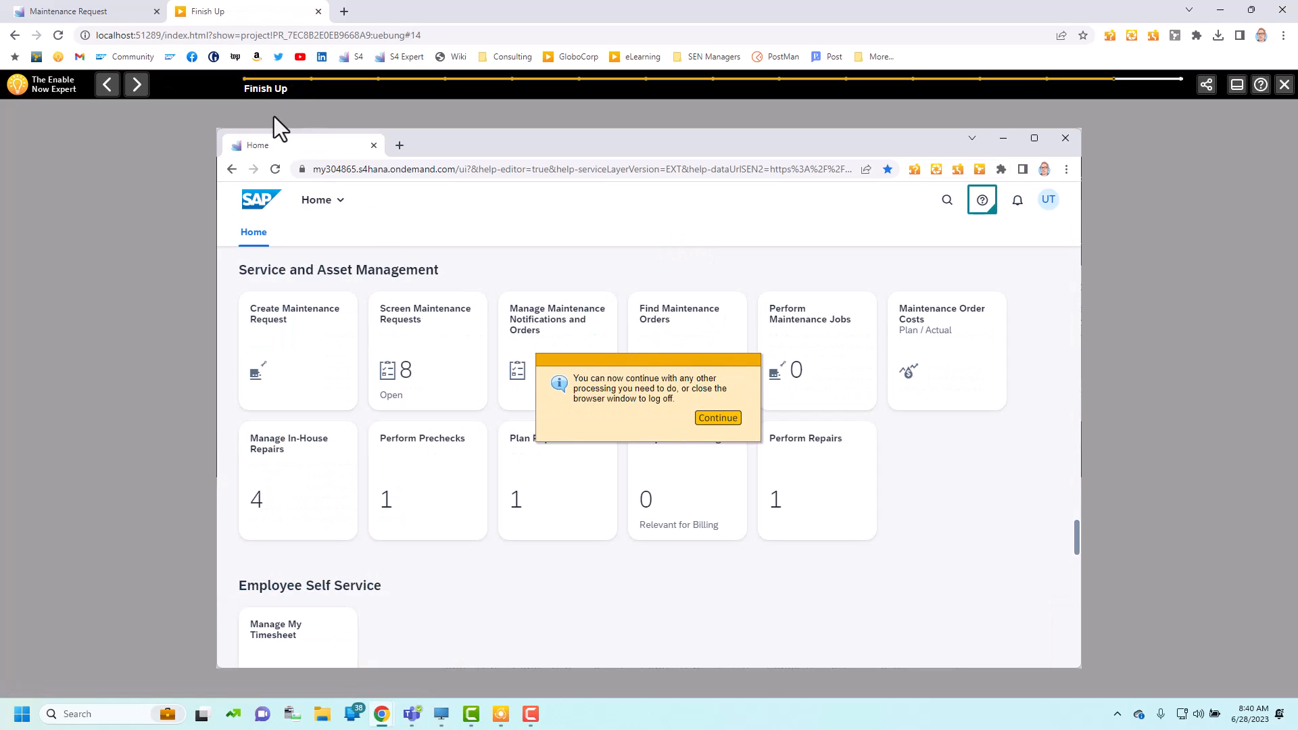
# Step: Finish the simulation, close its playback and return to the project in the SAP Enable Now editor
pyautogui.click(706, 417)
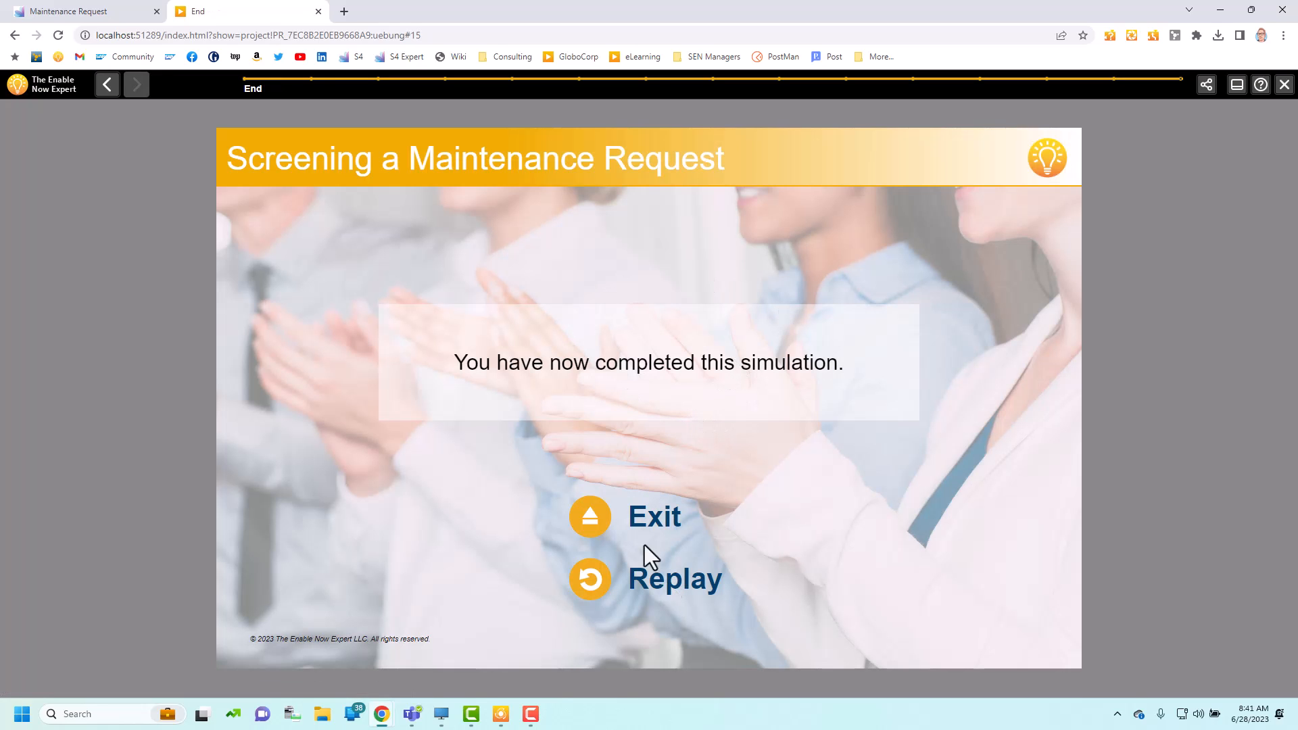
pyautogui.click(318, 12)
pyautogui.click(501, 714)
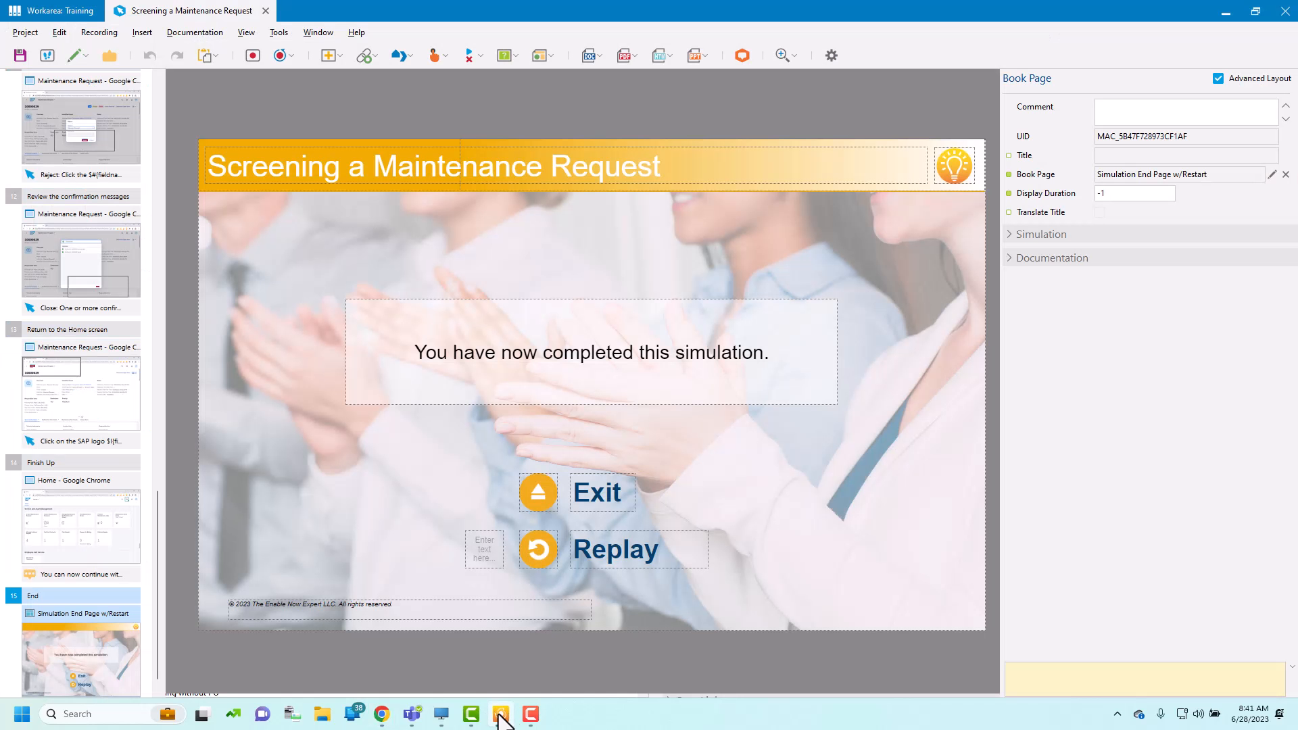
# Step: Go through the project's steps from Start to Accept the Maintenance Request
pyautogui.click(158, 90)
pyautogui.click(92, 170)
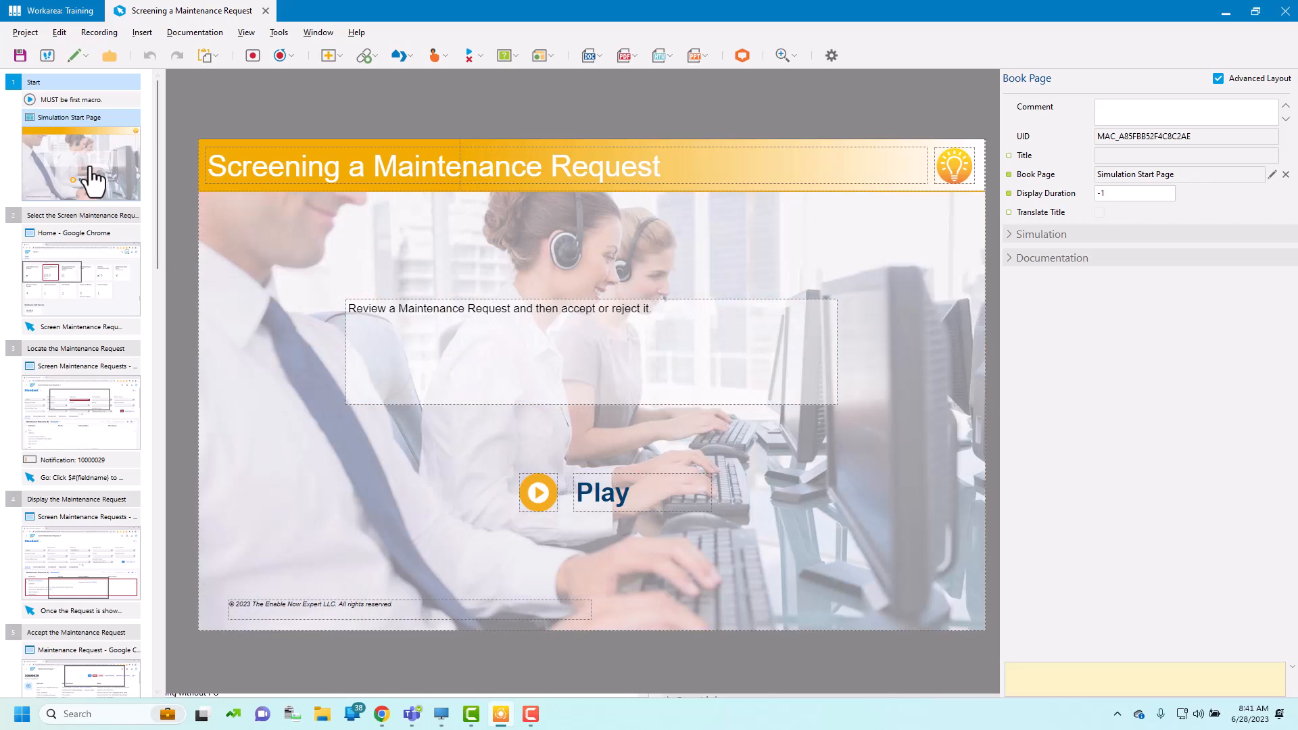
pyautogui.click(107, 86)
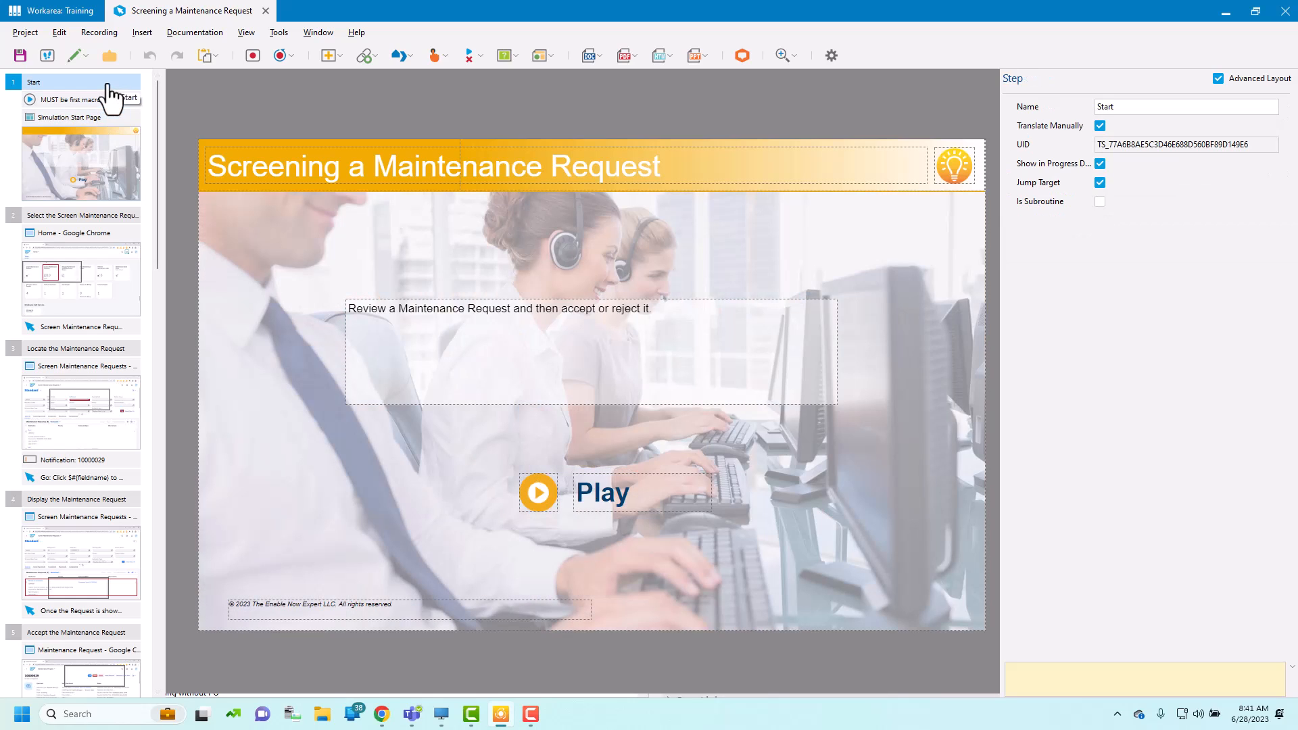
pyautogui.hotkey('shift', 'Down')
pyautogui.hotkey('shift', 'Down')
pyautogui.hotkey('shift', 'Down')
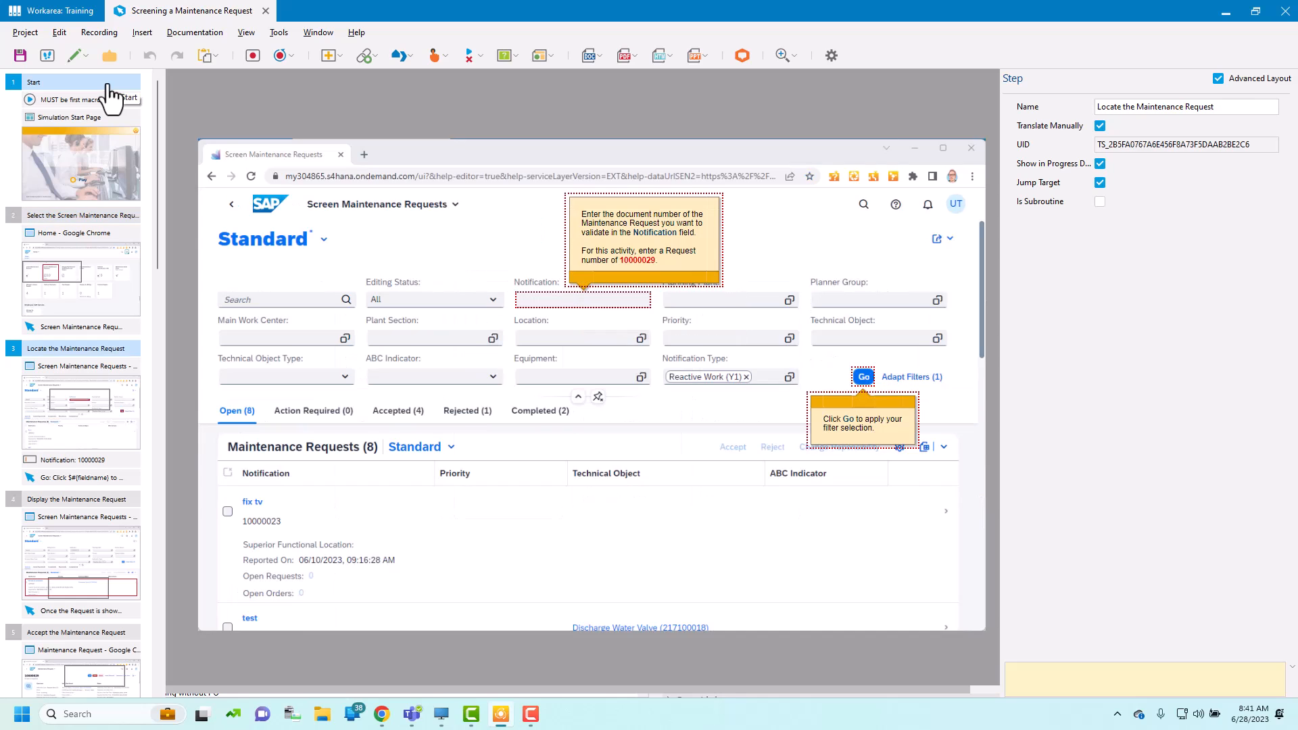
pyautogui.hotkey('shift', 'Down')
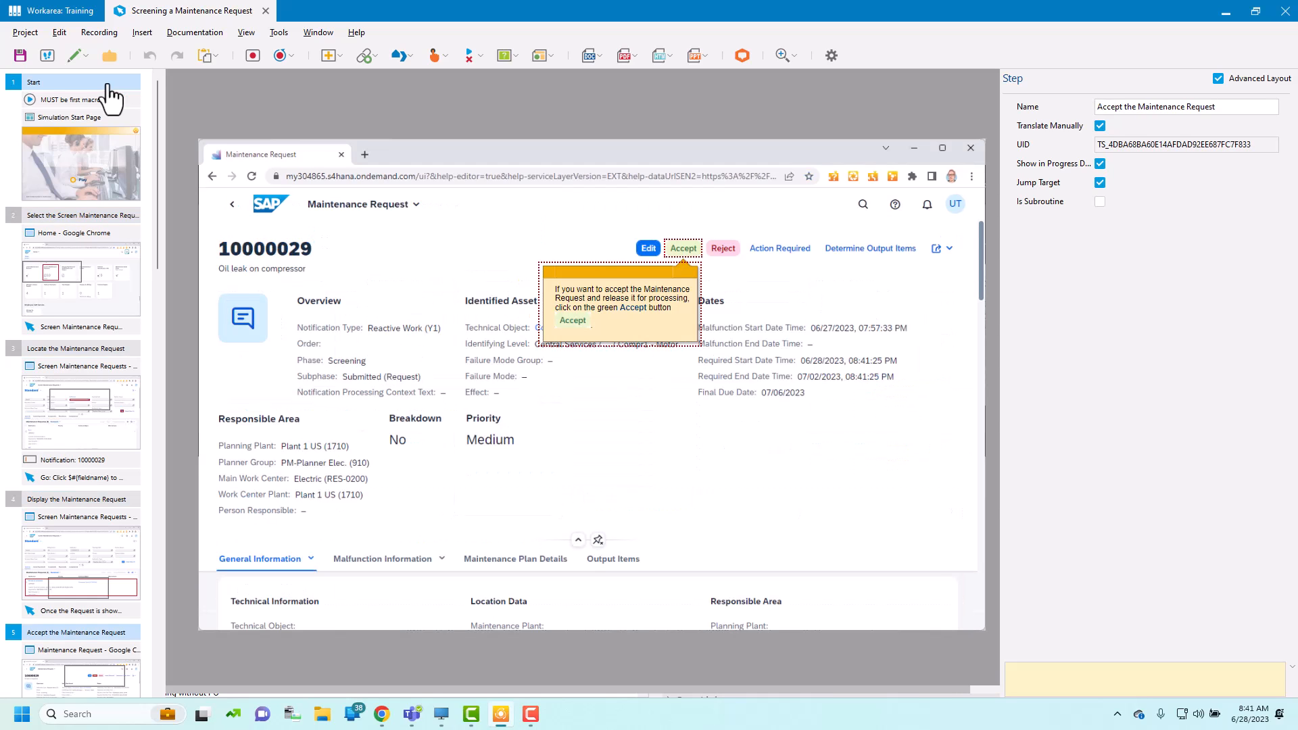
# Step: Examine the steps of the acceptance path and of the rejection path, from Accept the Maintenance Request to End
pyautogui.moveTo(157, 152); pyautogui.dragTo(88, 265)
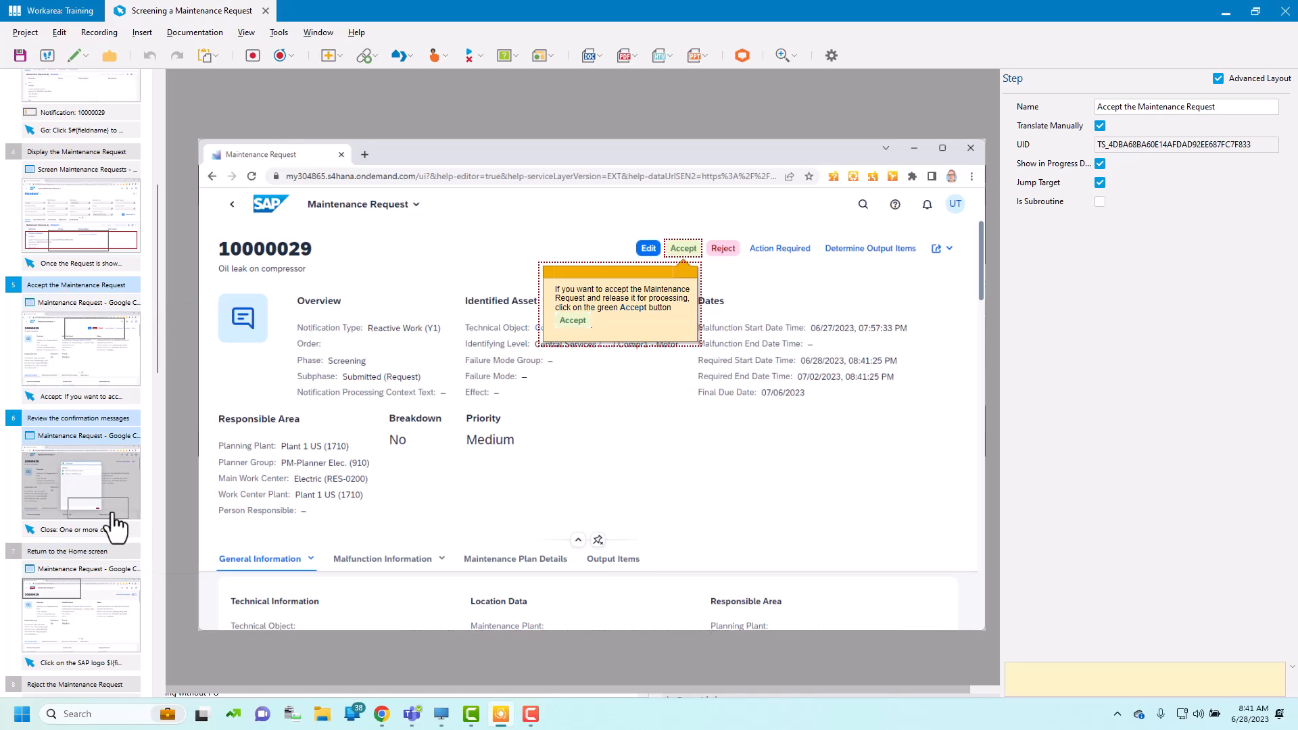
pyautogui.moveTo(150, 318); pyautogui.dragTo(161, 421)
pyautogui.click(74, 360)
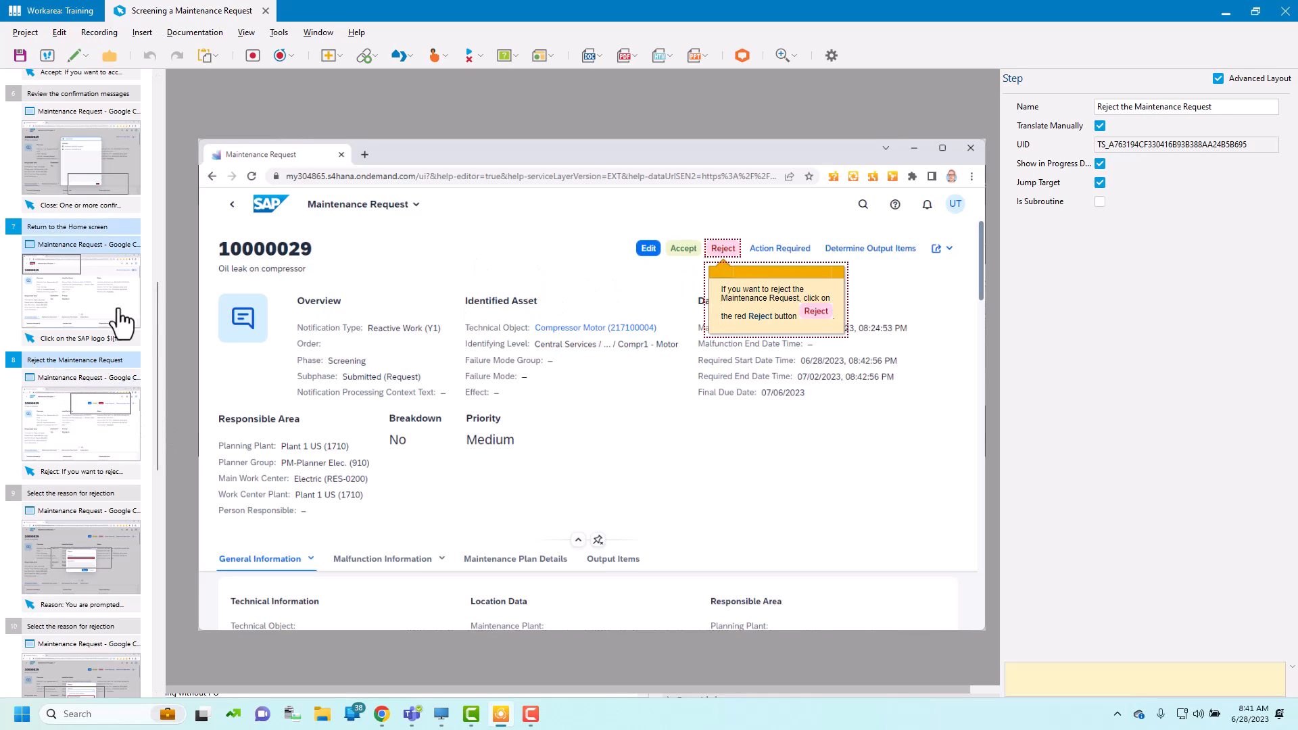
pyautogui.moveTo(158, 332); pyautogui.dragTo(169, 567)
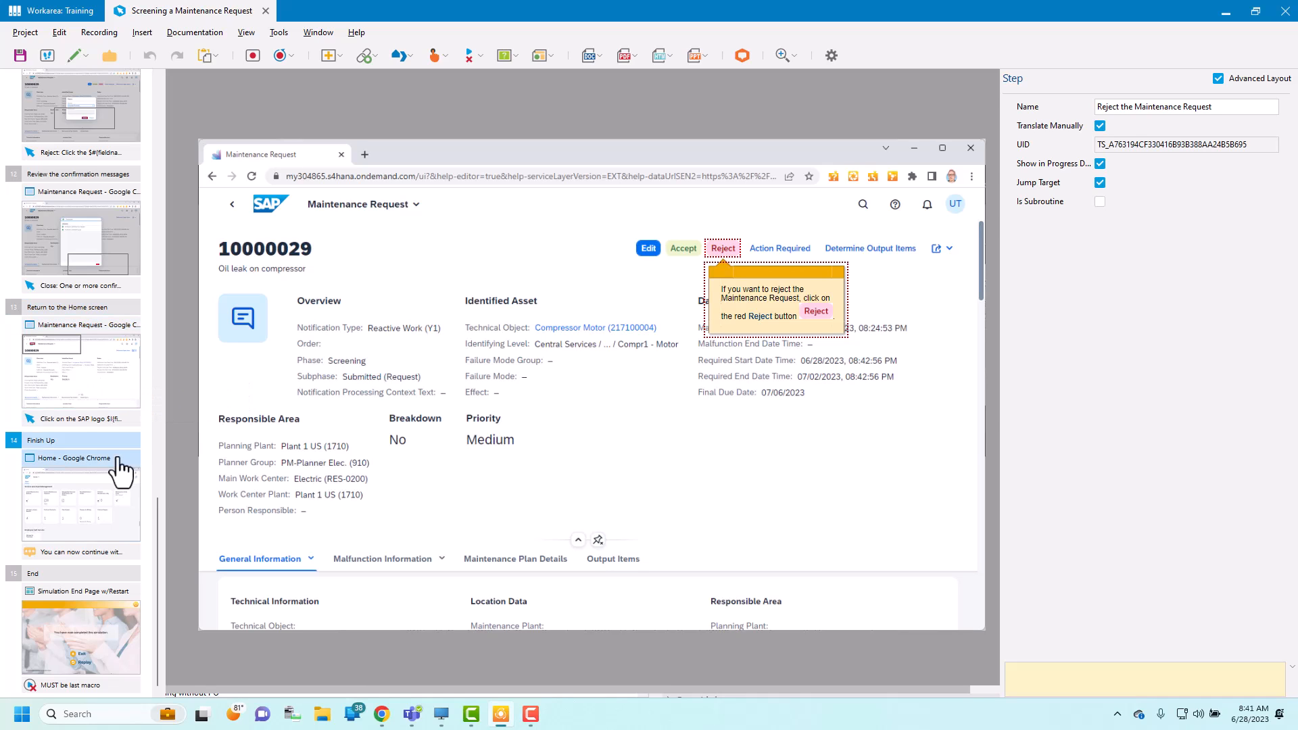
pyautogui.scroll(1, 160, 270)
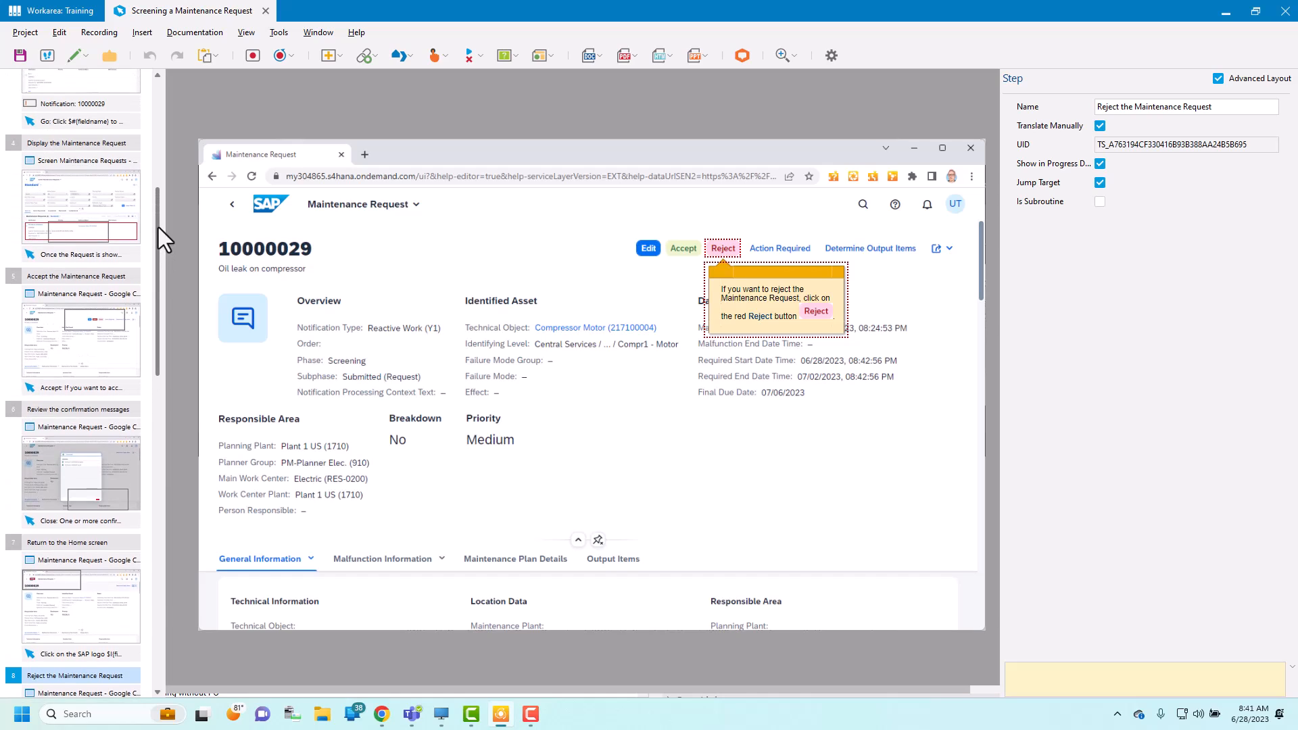
pyautogui.scroll(-1, 160, 270)
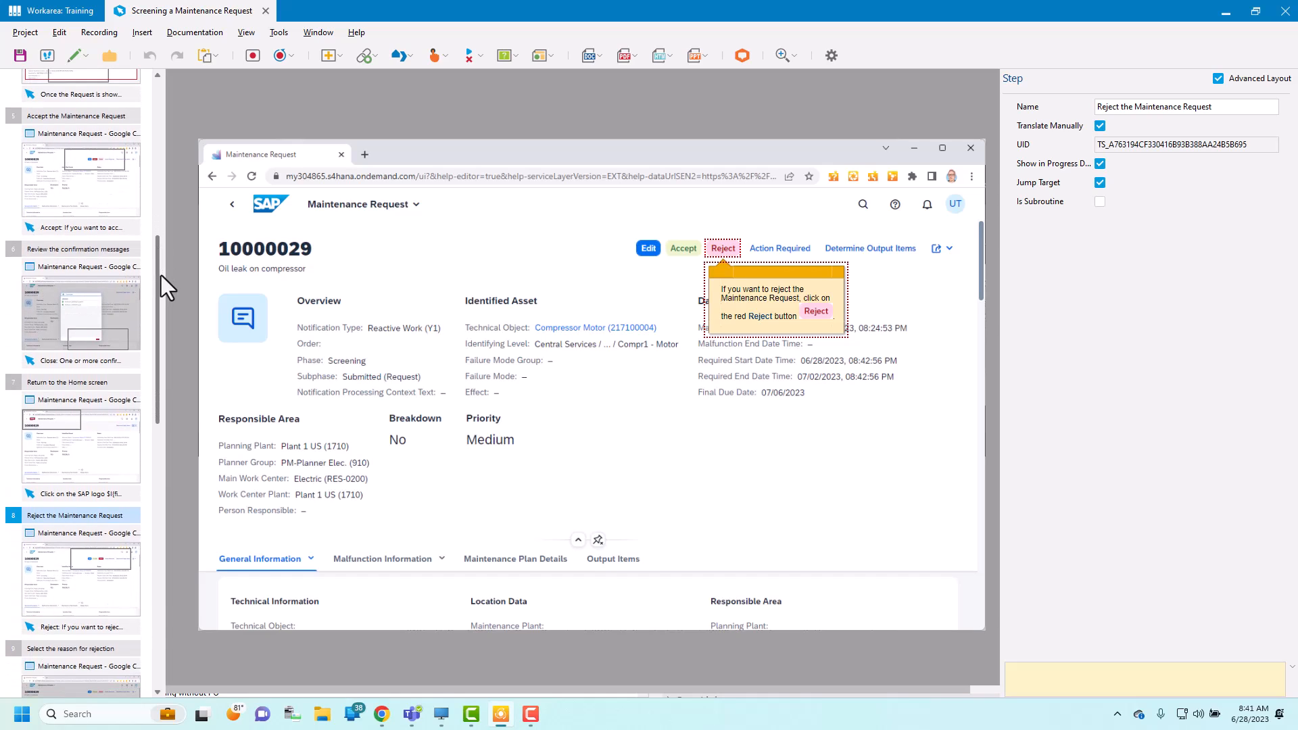
# Step: Move the Reject mouse action from the Reject the Maintenance Request step to the end of the Accept the Maintenance Request step
pyautogui.click(89, 118)
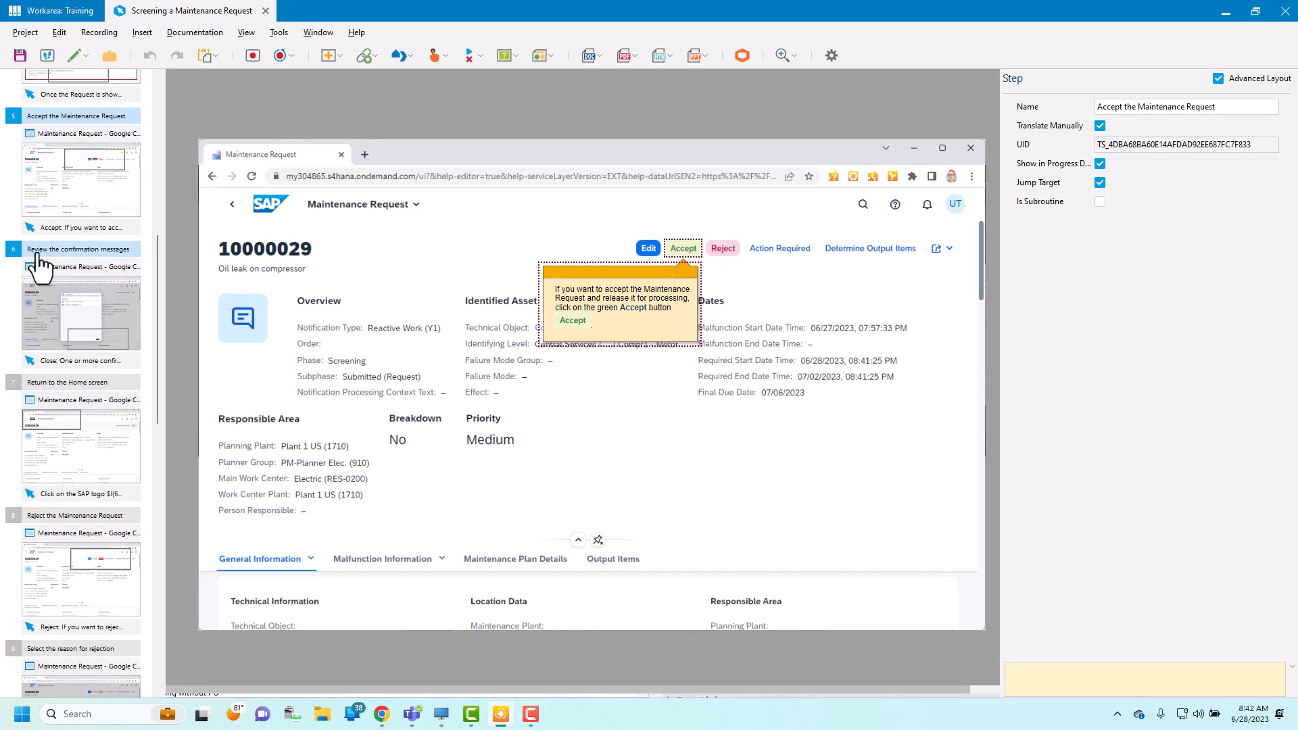
pyautogui.click(57, 627)
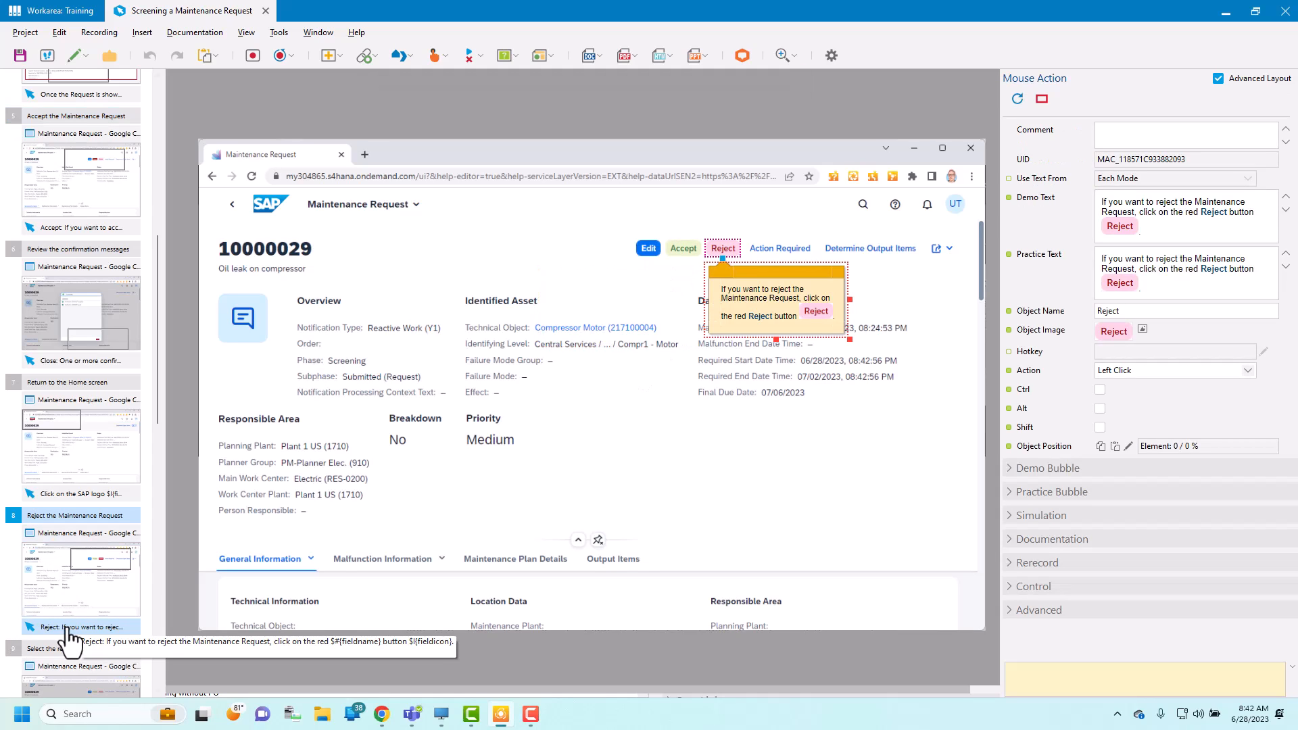
pyautogui.moveTo(68, 636); pyautogui.dragTo(57, 238)
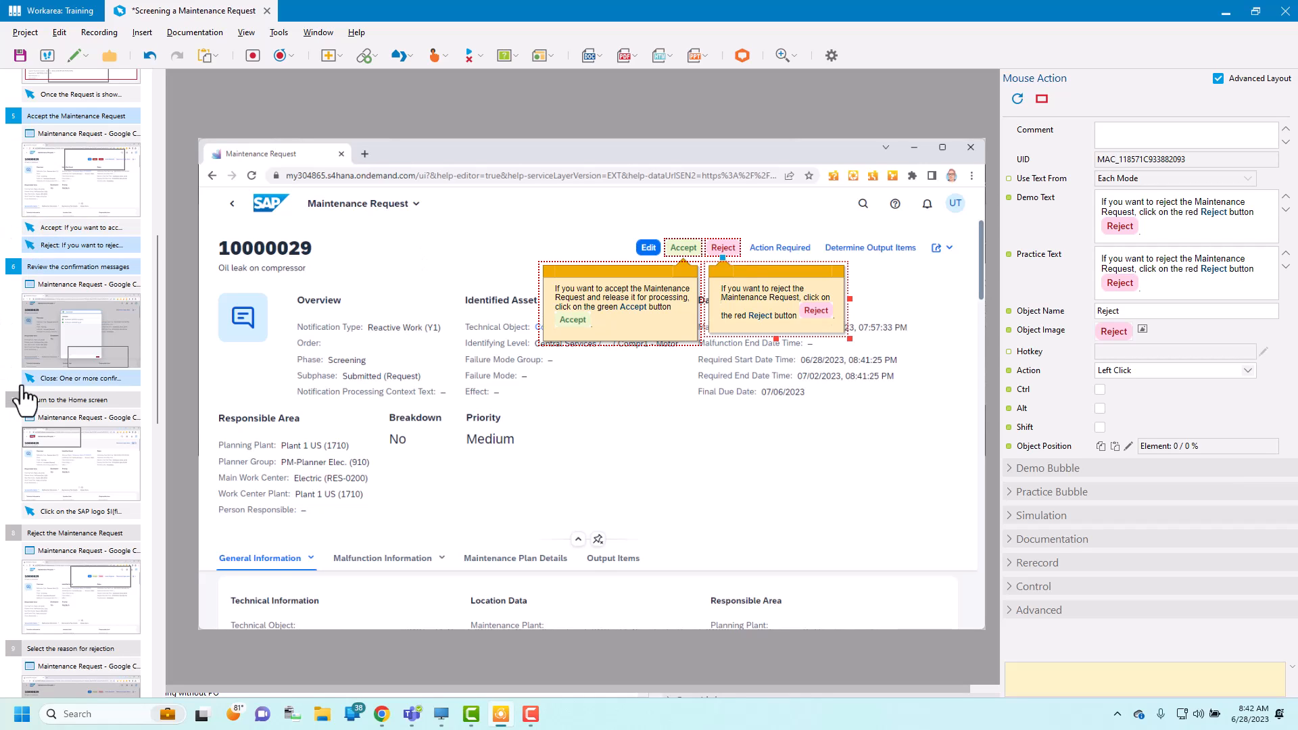
# Step: Delete the Reject the Maintenance Request step, which has no mouse action left
pyautogui.click(65, 549)
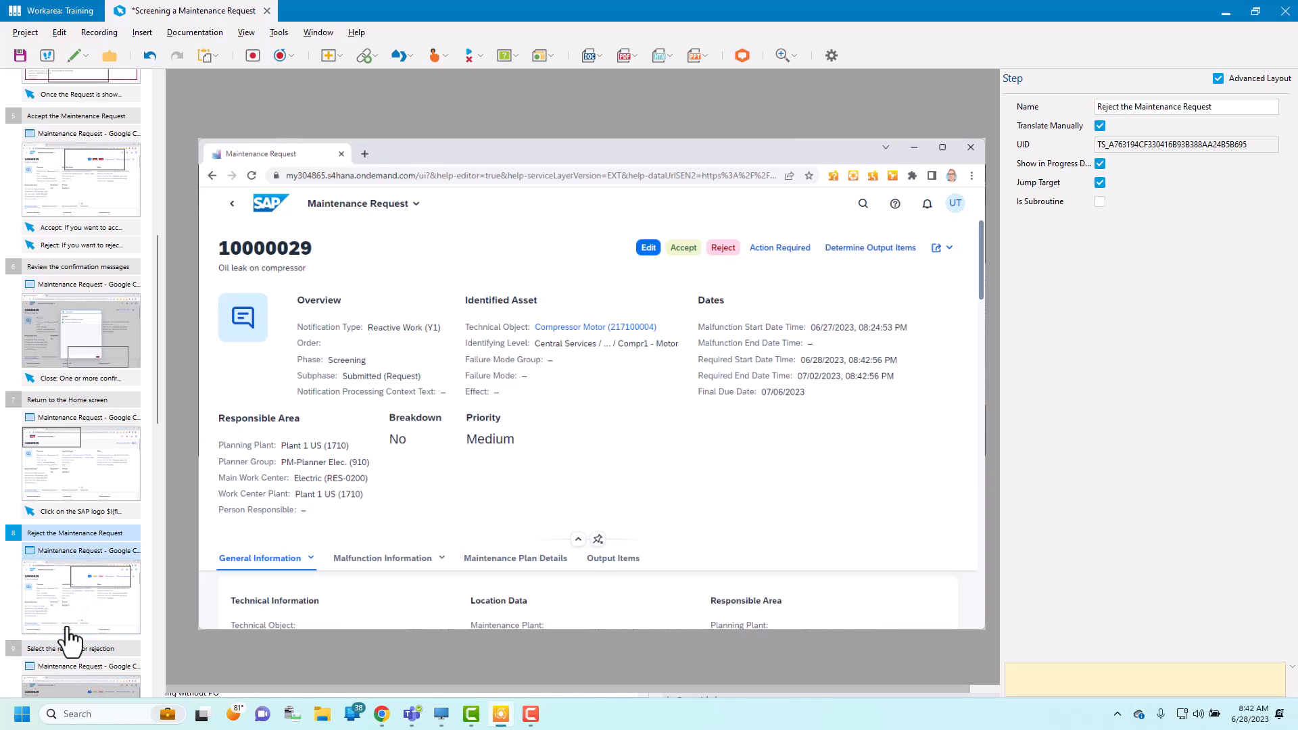
pyautogui.rightClick(54, 536)
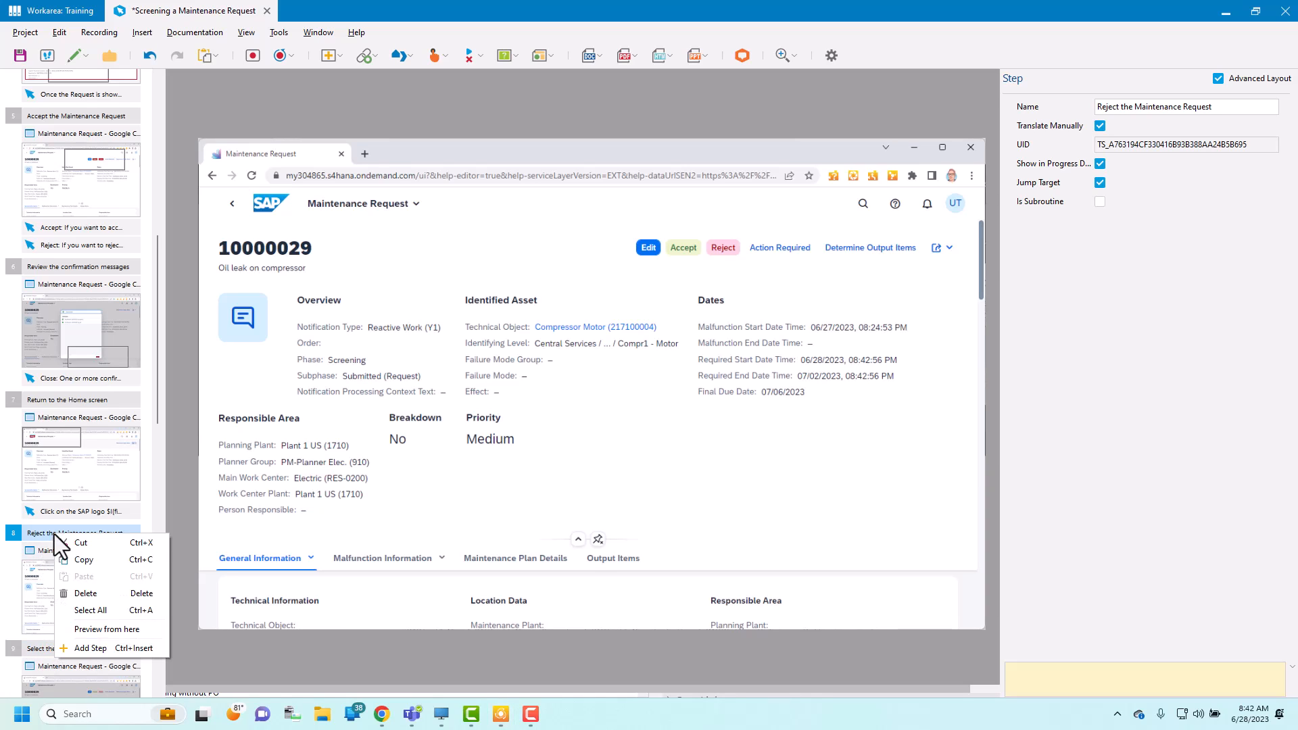
pyautogui.click(79, 598)
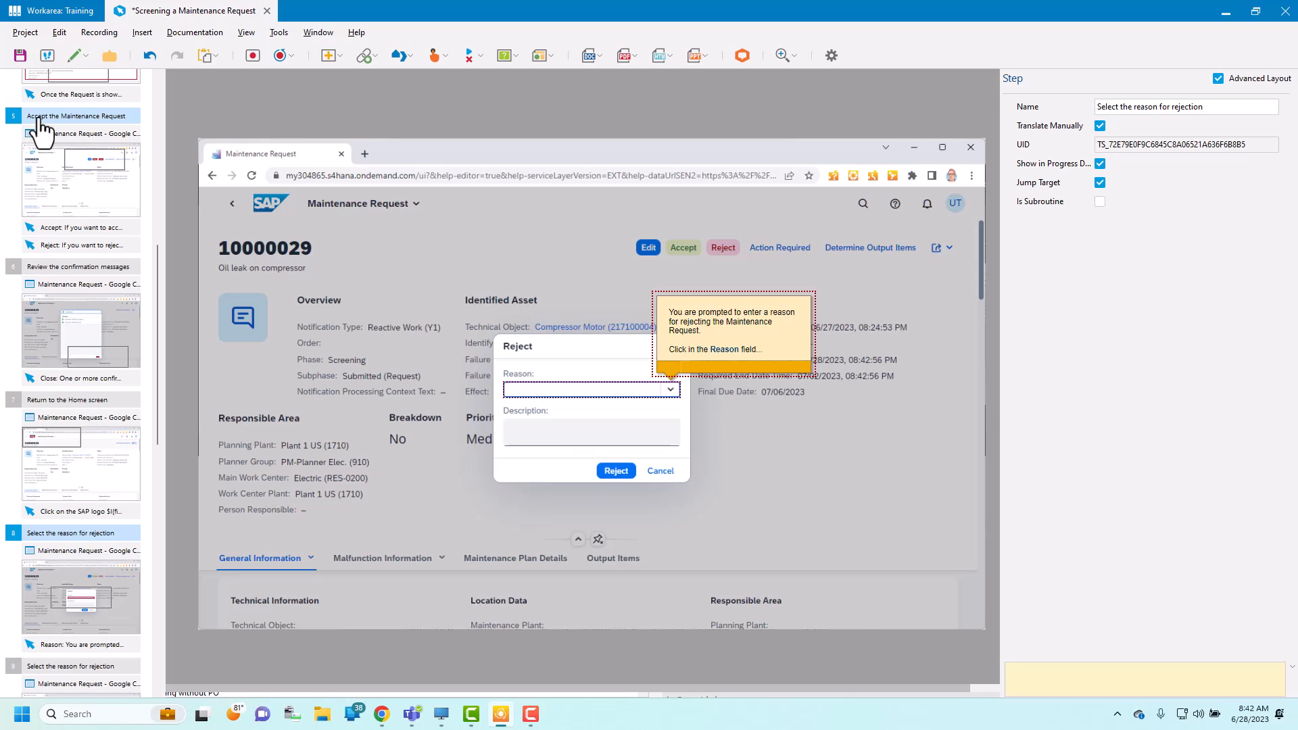
# Step: Rename the Accept the Maintenance Request step to "Accept or Reject"
pyautogui.click(16, 119)
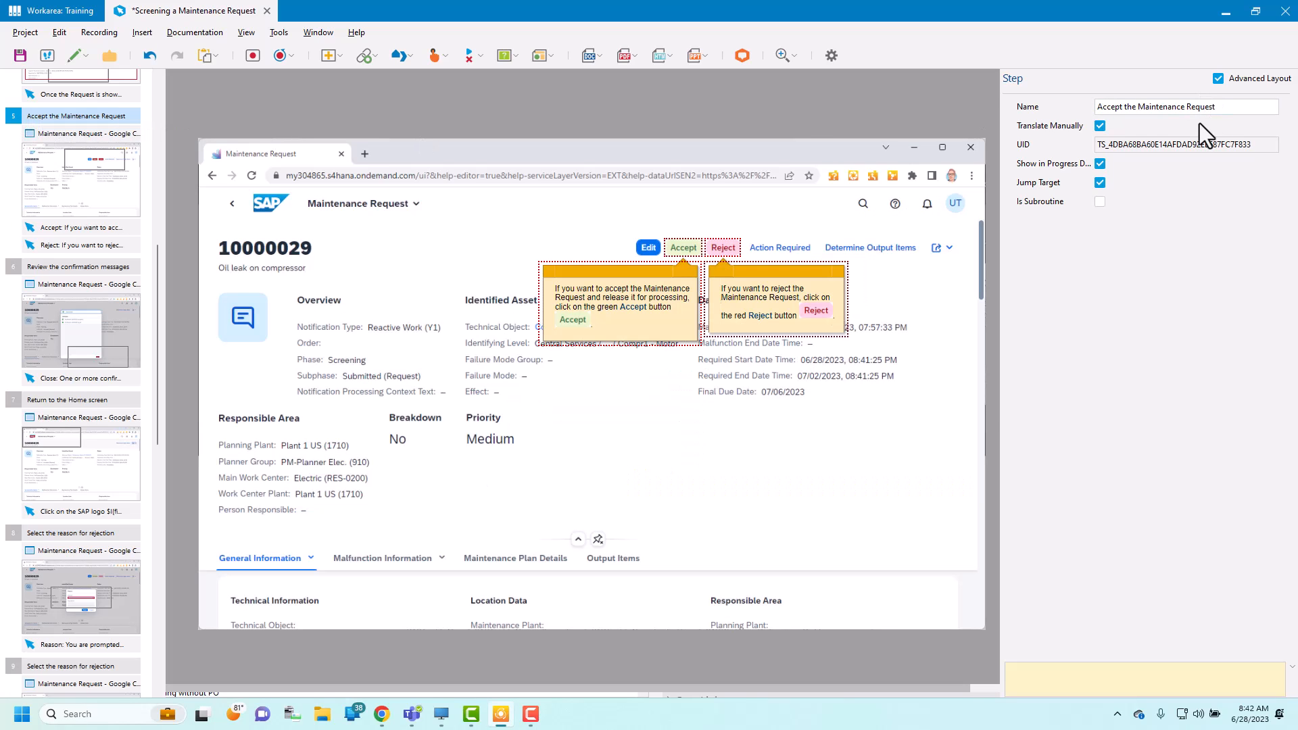
pyautogui.moveTo(1225, 106); pyautogui.dragTo(1011, 104)
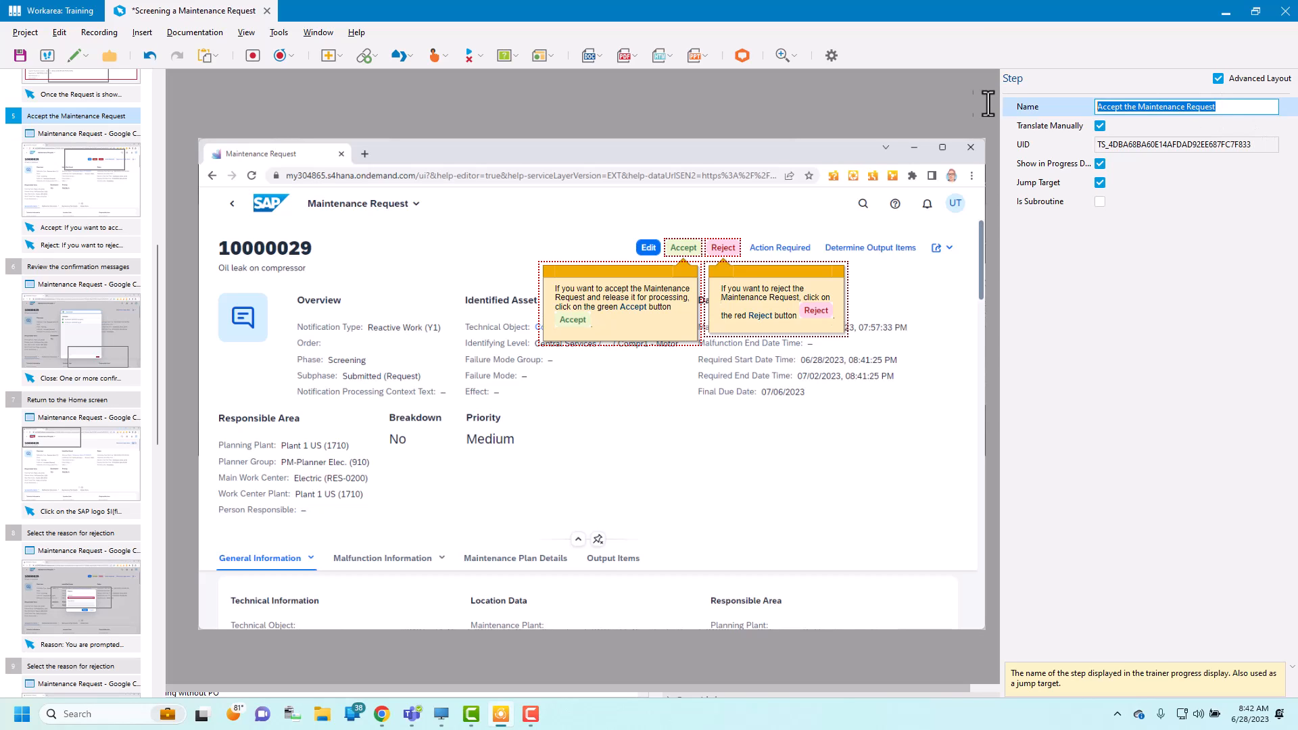
pyautogui.write('Aceptr')
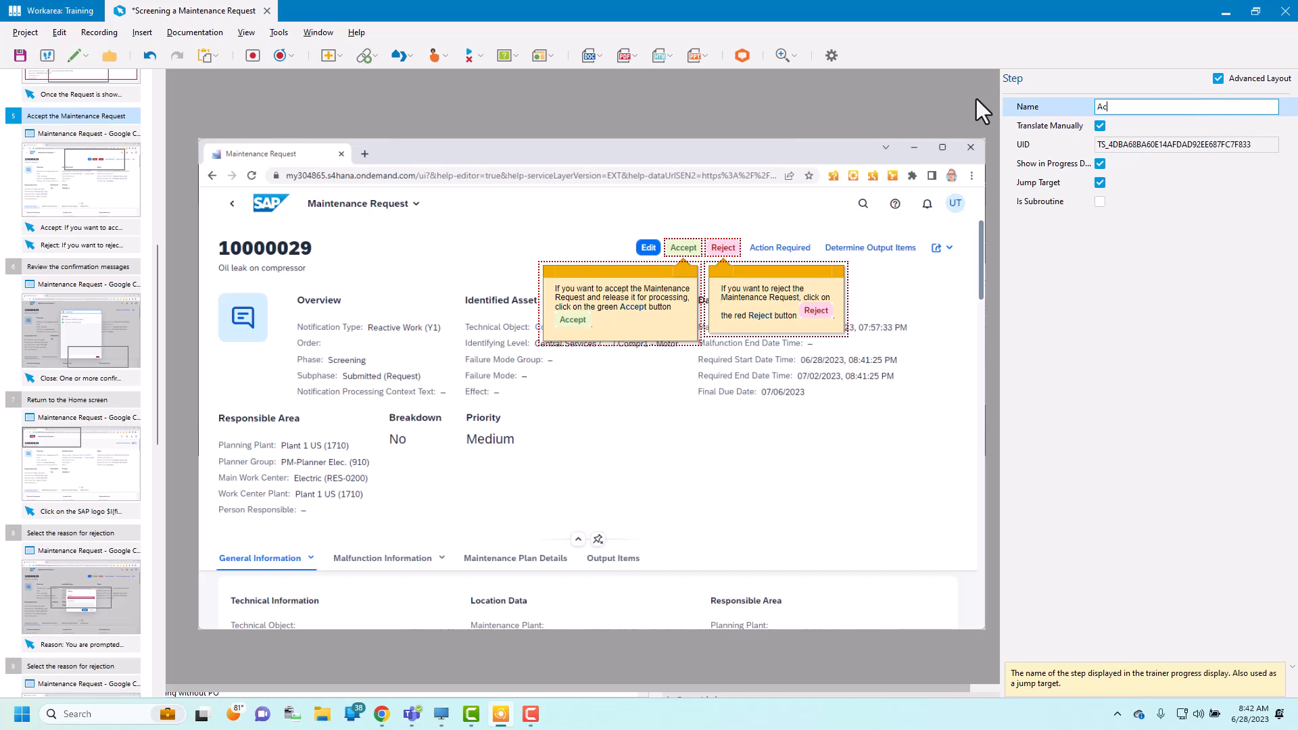
pyautogui.press('BackSpace')
pyautogui.press('BackSpace')
pyautogui.press('BackSpace')
pyautogui.press('BackSpace')
pyautogui.write('Accept or Reject')
# Step: Create a branch in the Accept or Reject step, sending Accept to 6 Review the confirmation messages and Reject to 8 Select the reason for rejection
pyautogui.click(96, 119)
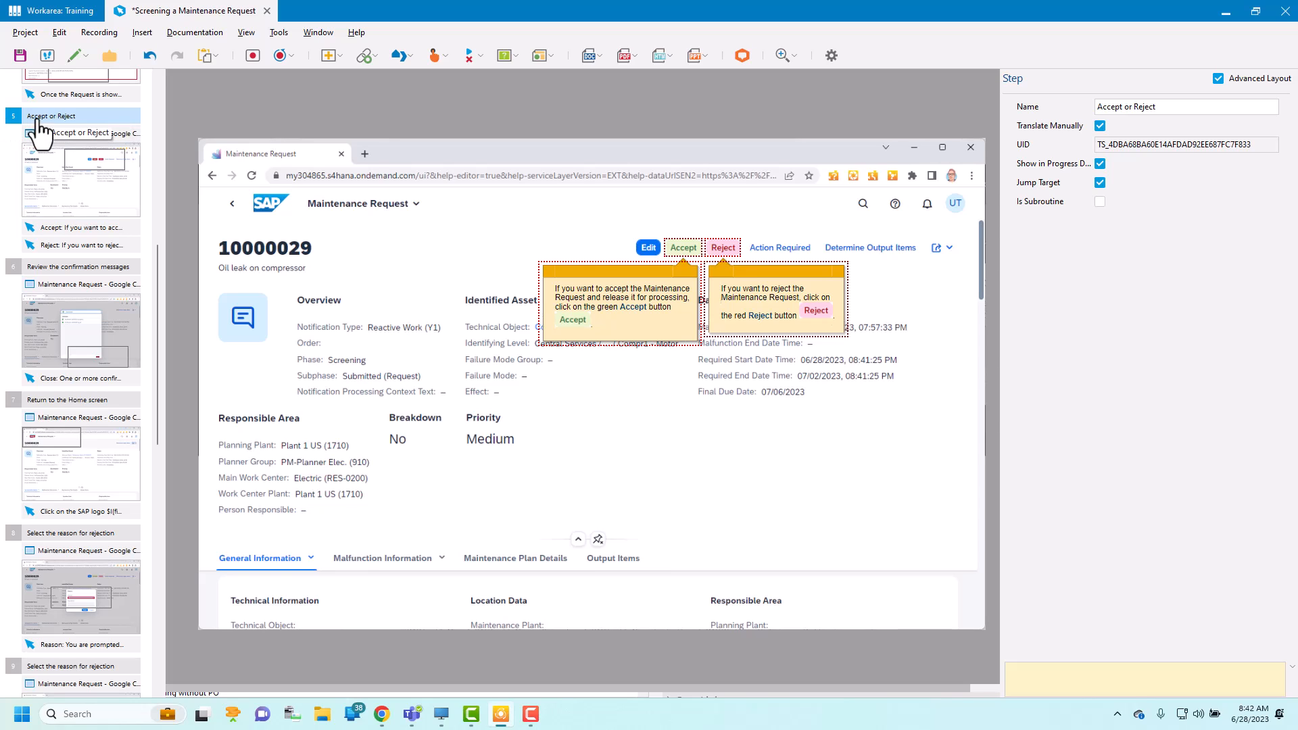
pyautogui.click(141, 34)
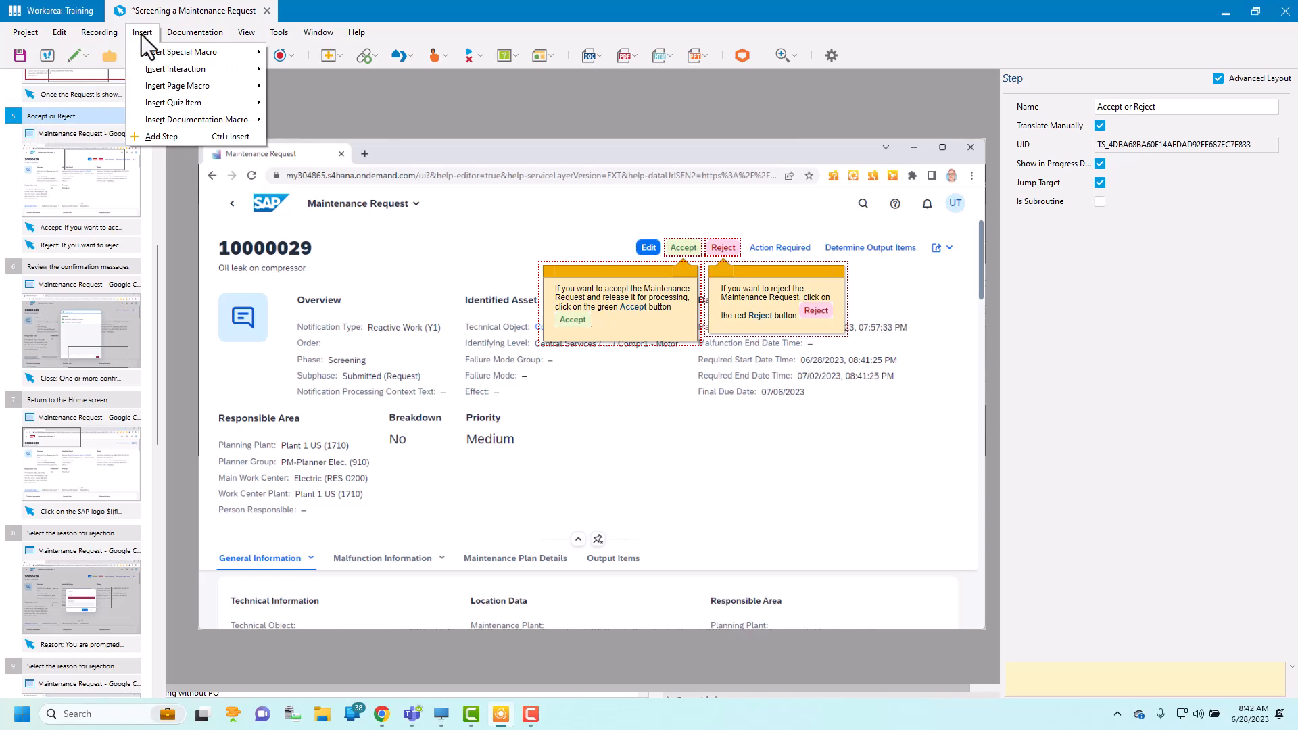
pyautogui.moveTo(161, 51)
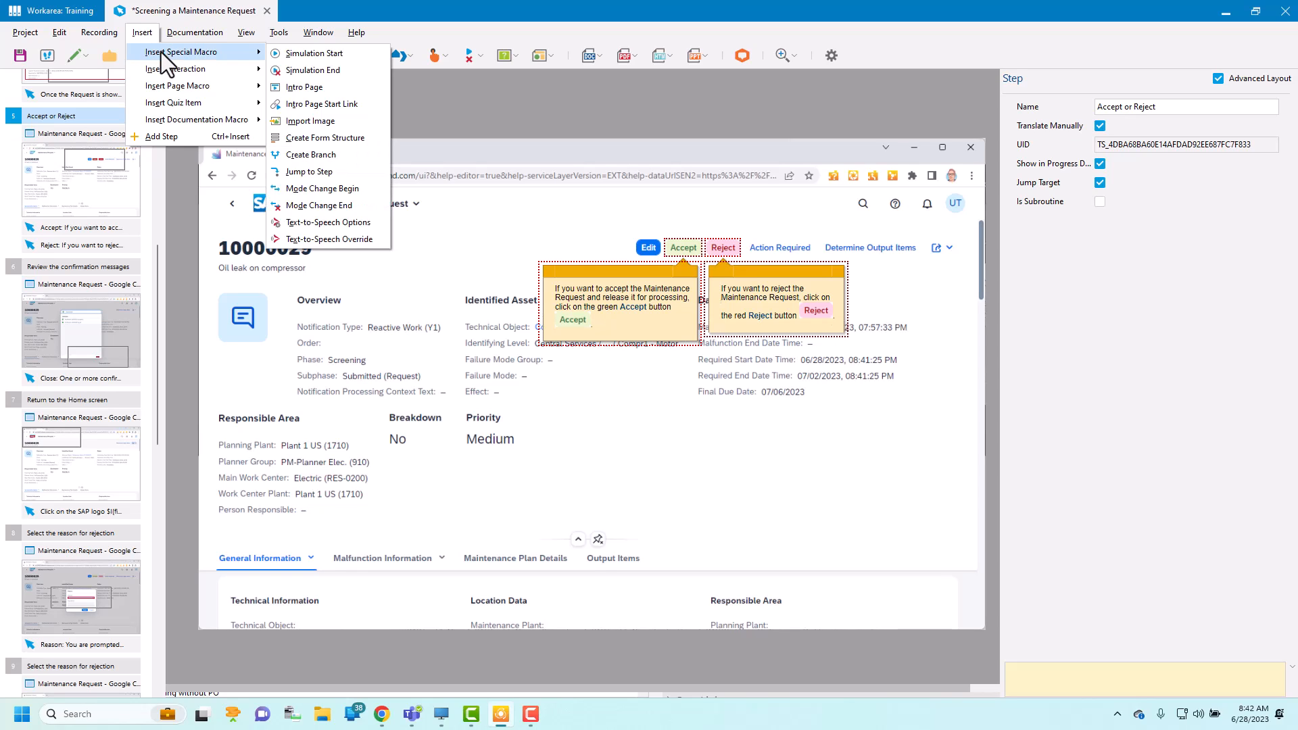
pyautogui.click(335, 159)
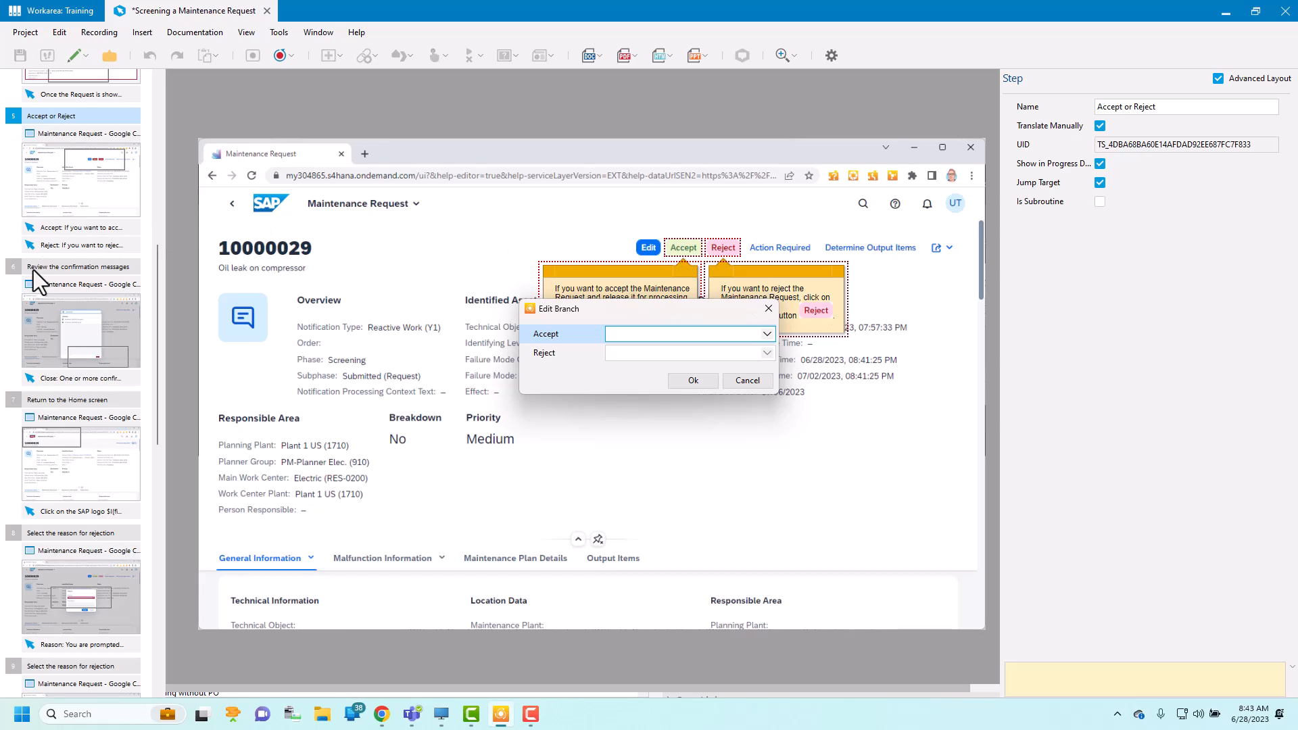
pyautogui.click(768, 335)
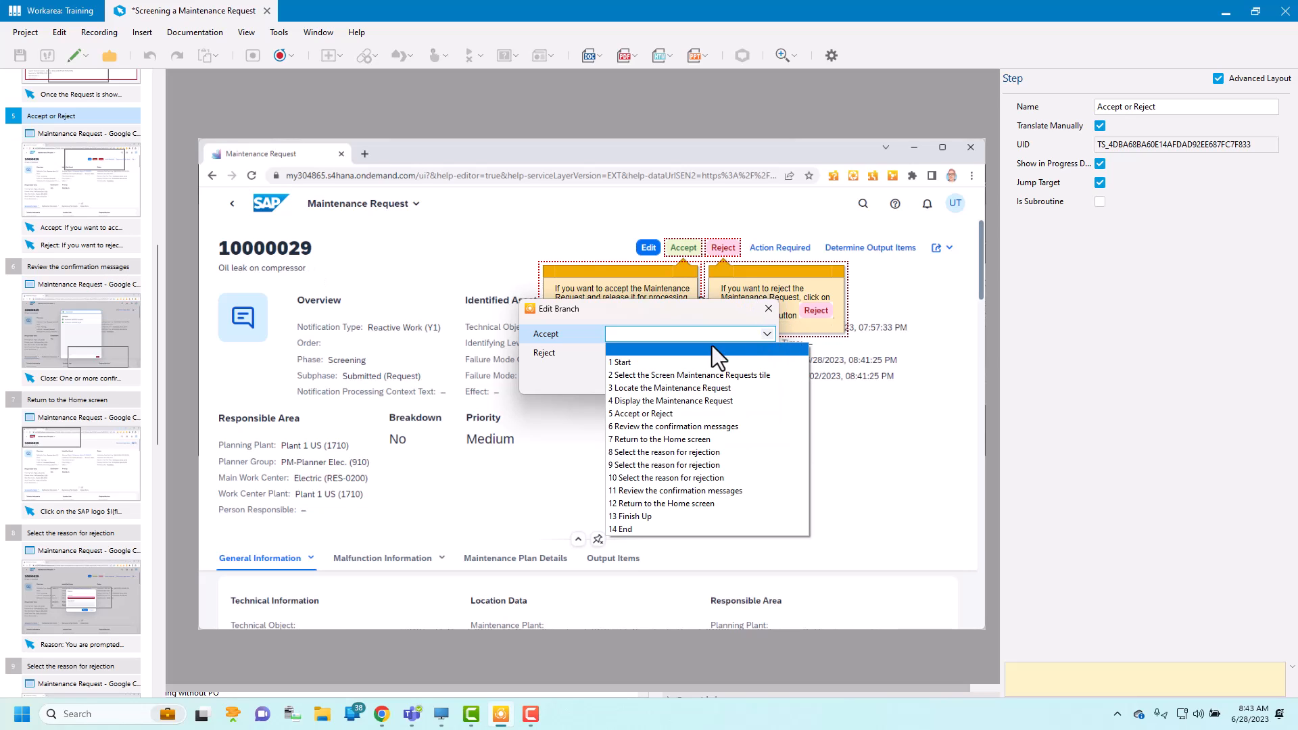
pyautogui.click(638, 429)
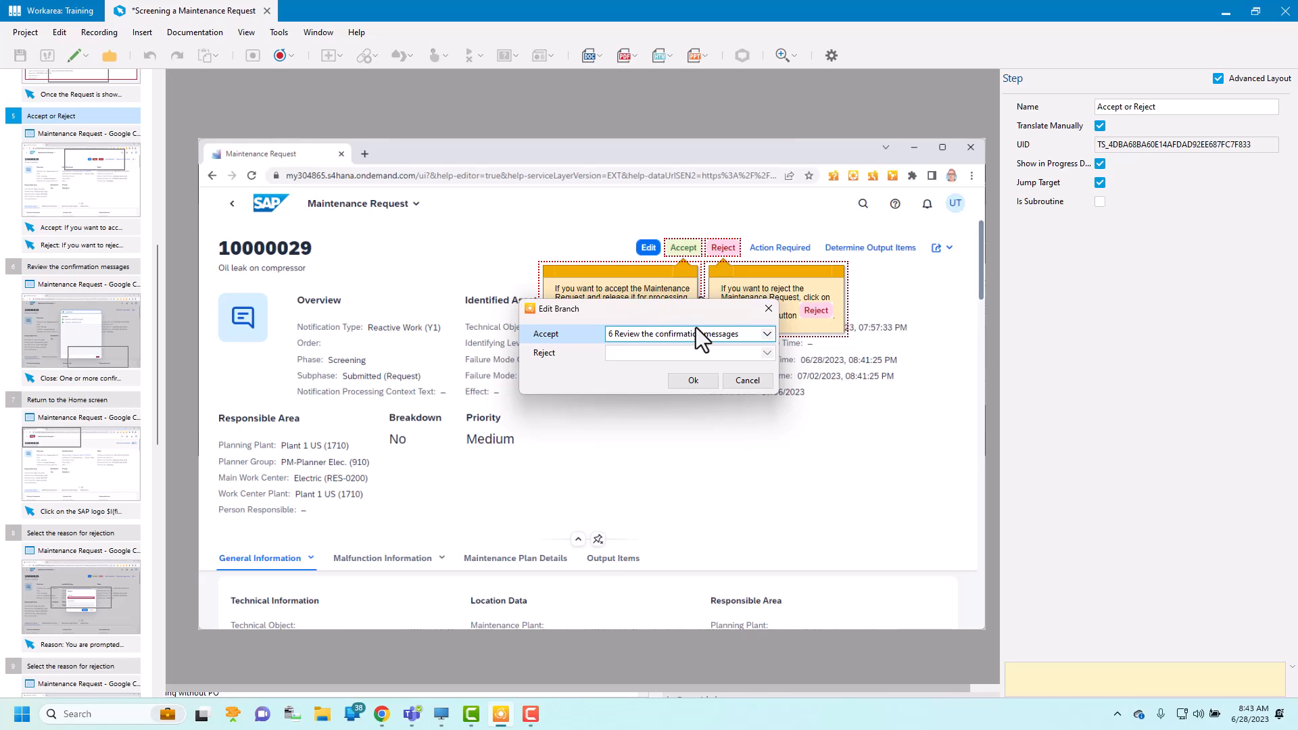
pyautogui.click(767, 353)
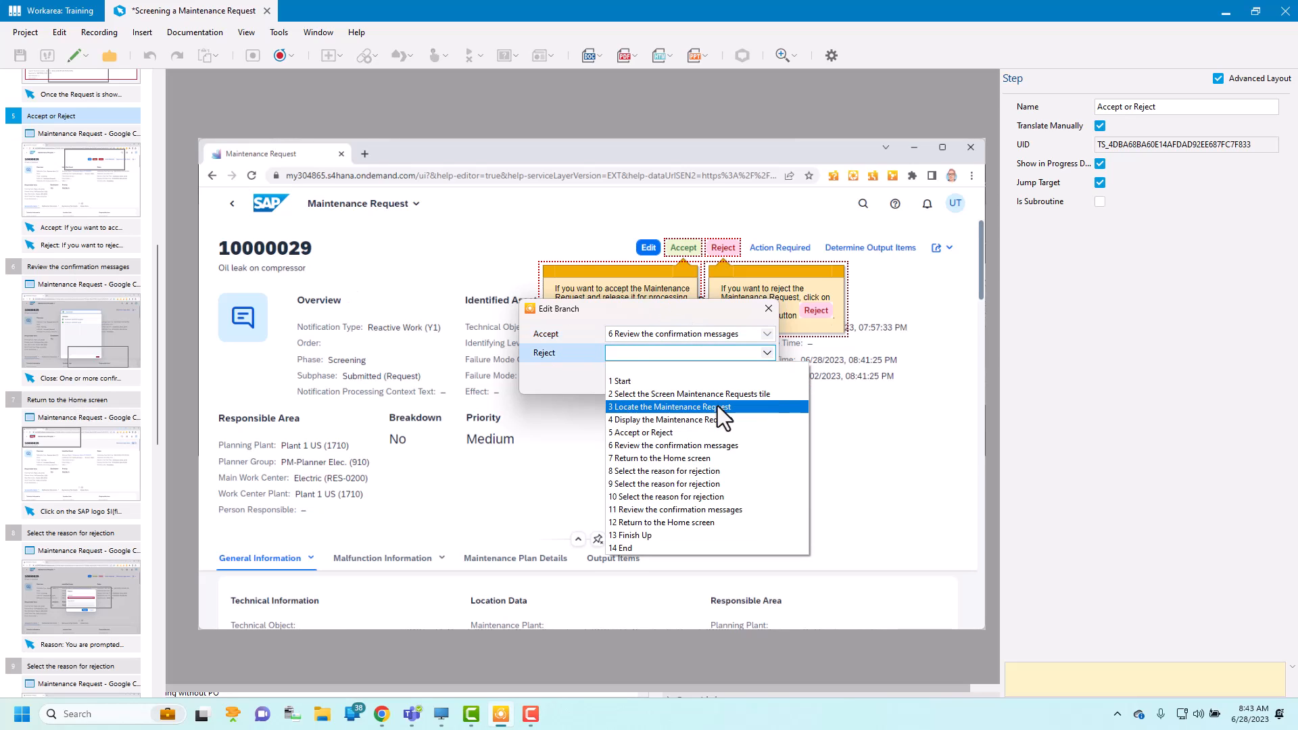
pyautogui.click(696, 470)
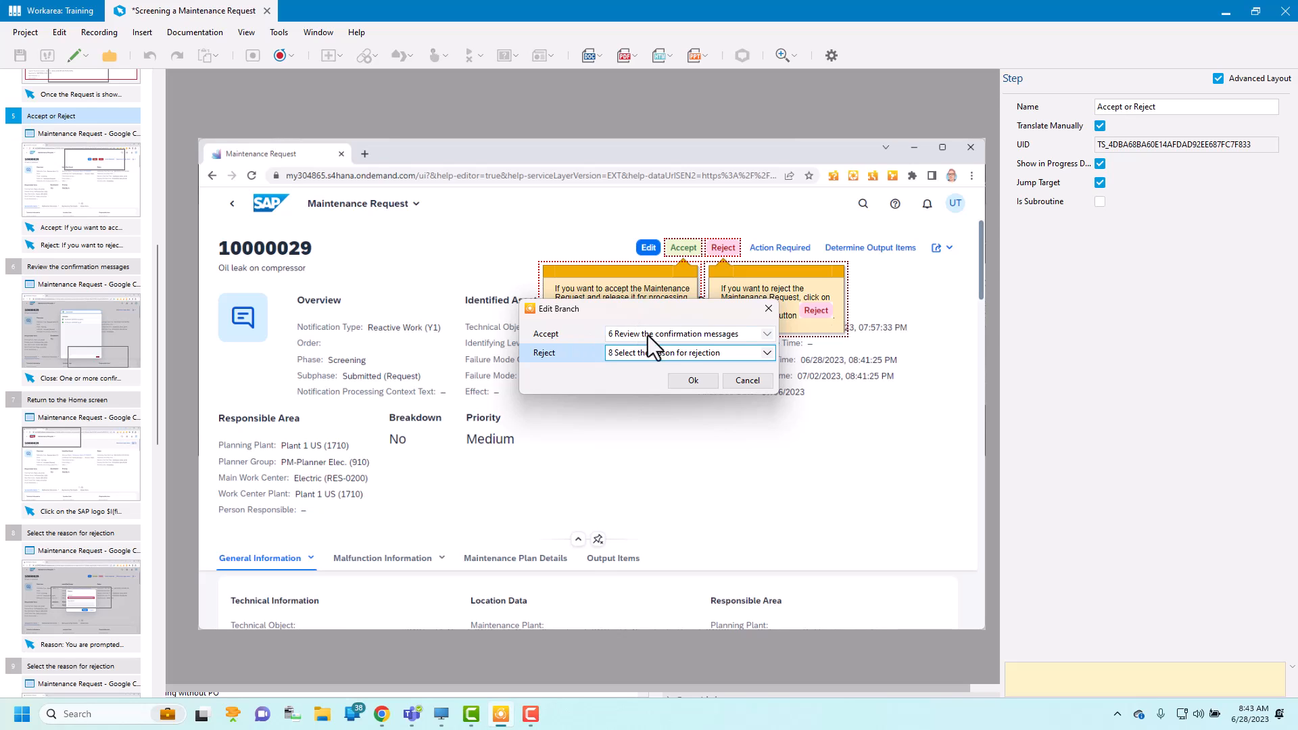
pyautogui.click(692, 381)
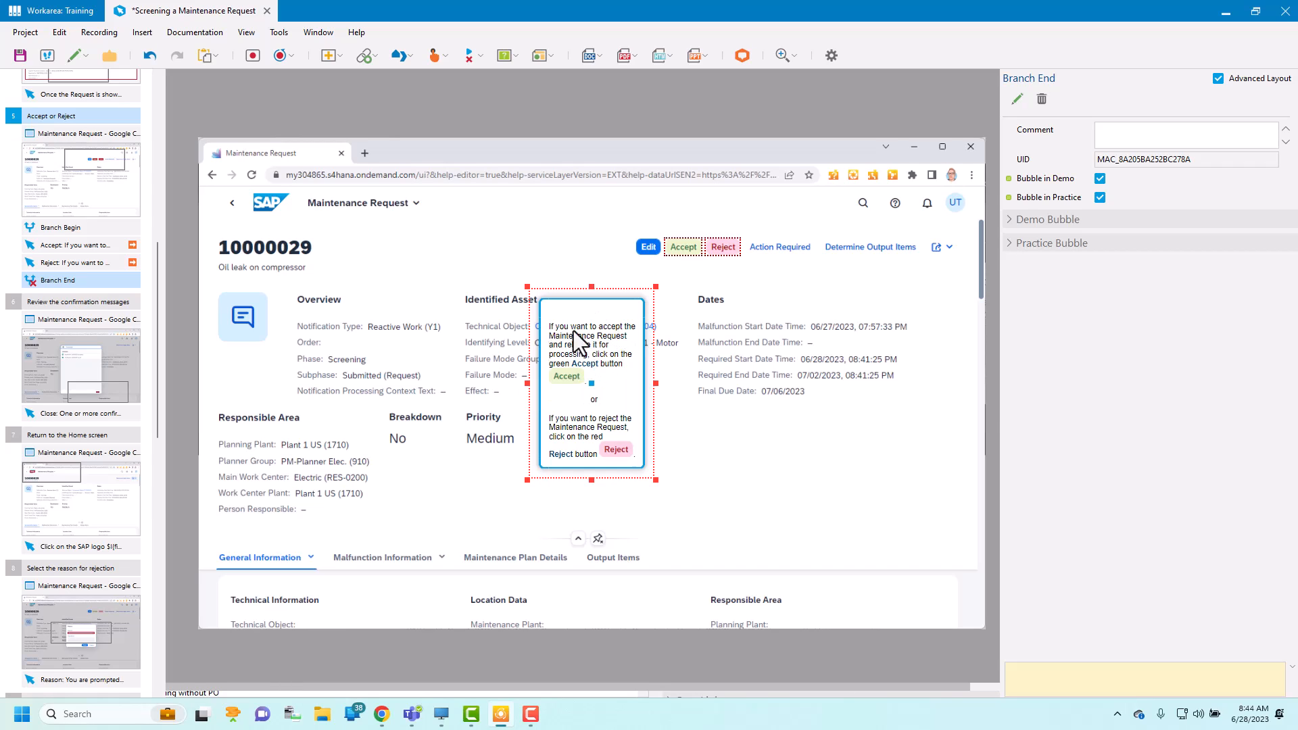
# Step: Review the Accept and Reject mouse actions and the Branch Begin macro of the new branch
pyautogui.click(58, 249)
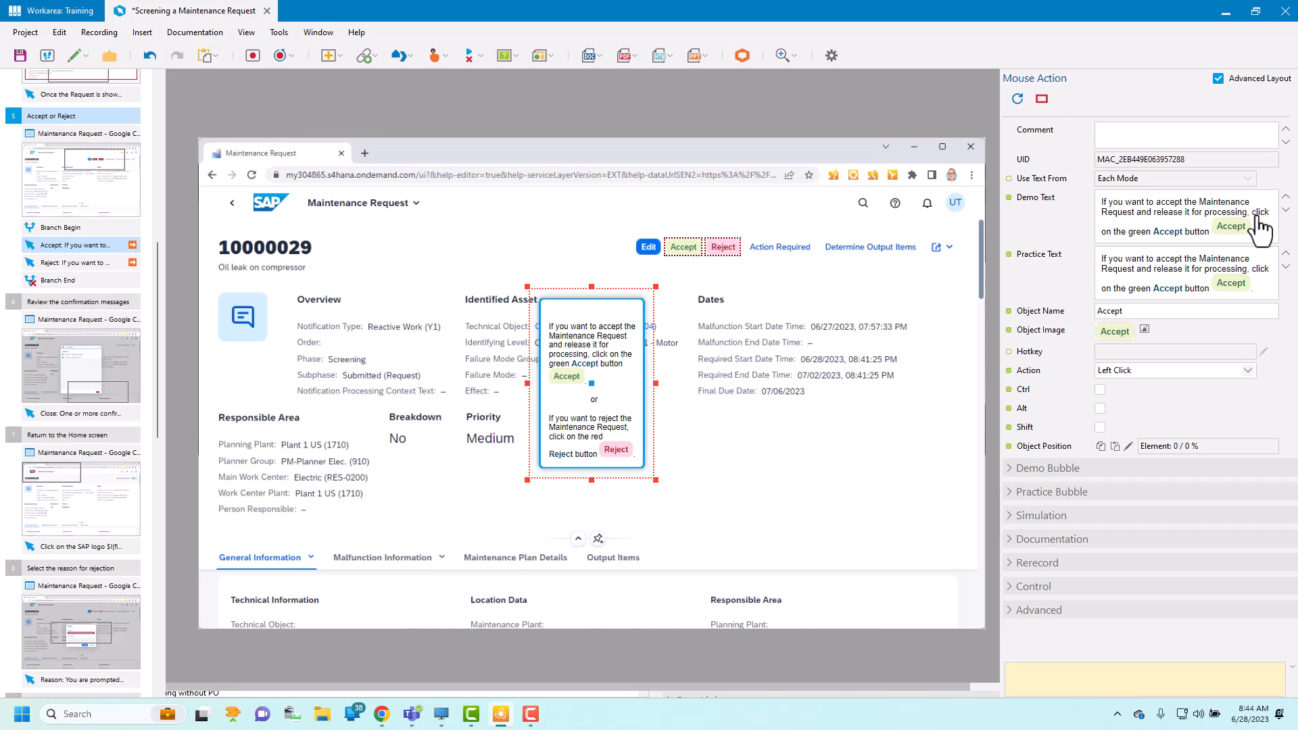
pyautogui.click(64, 266)
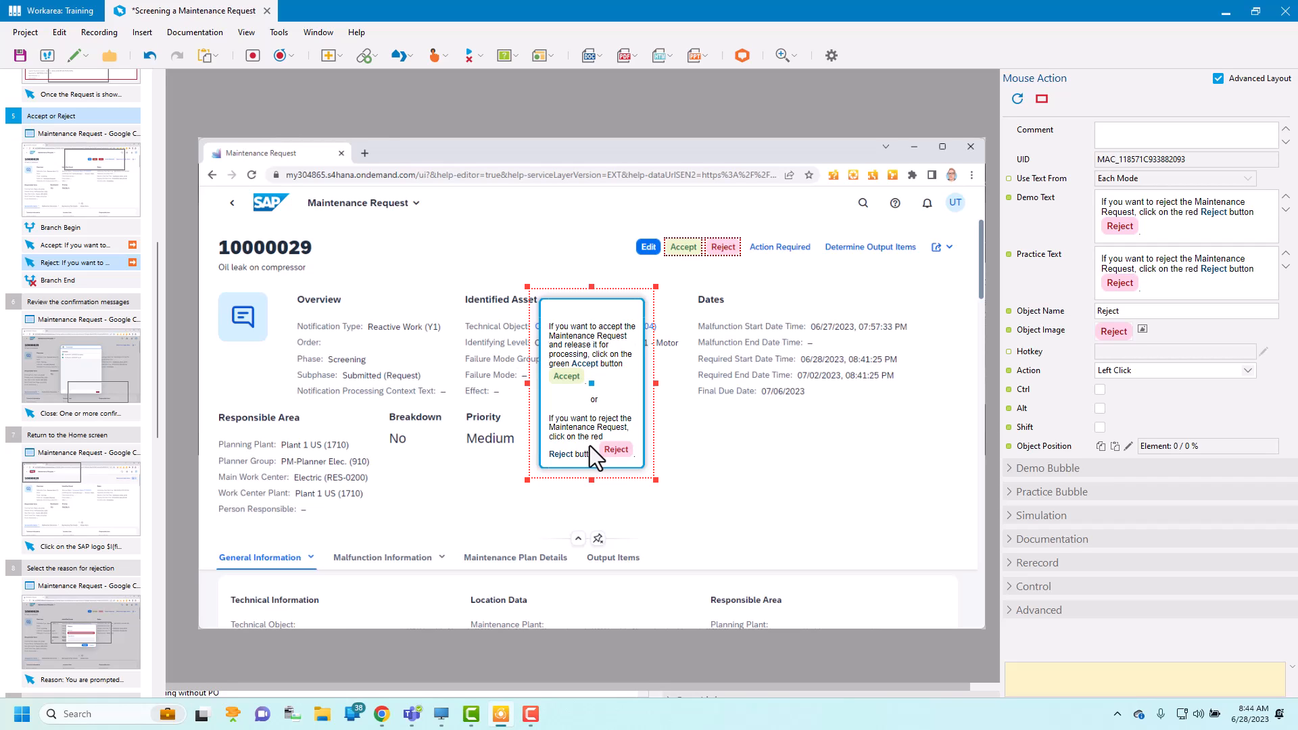
pyautogui.click(75, 231)
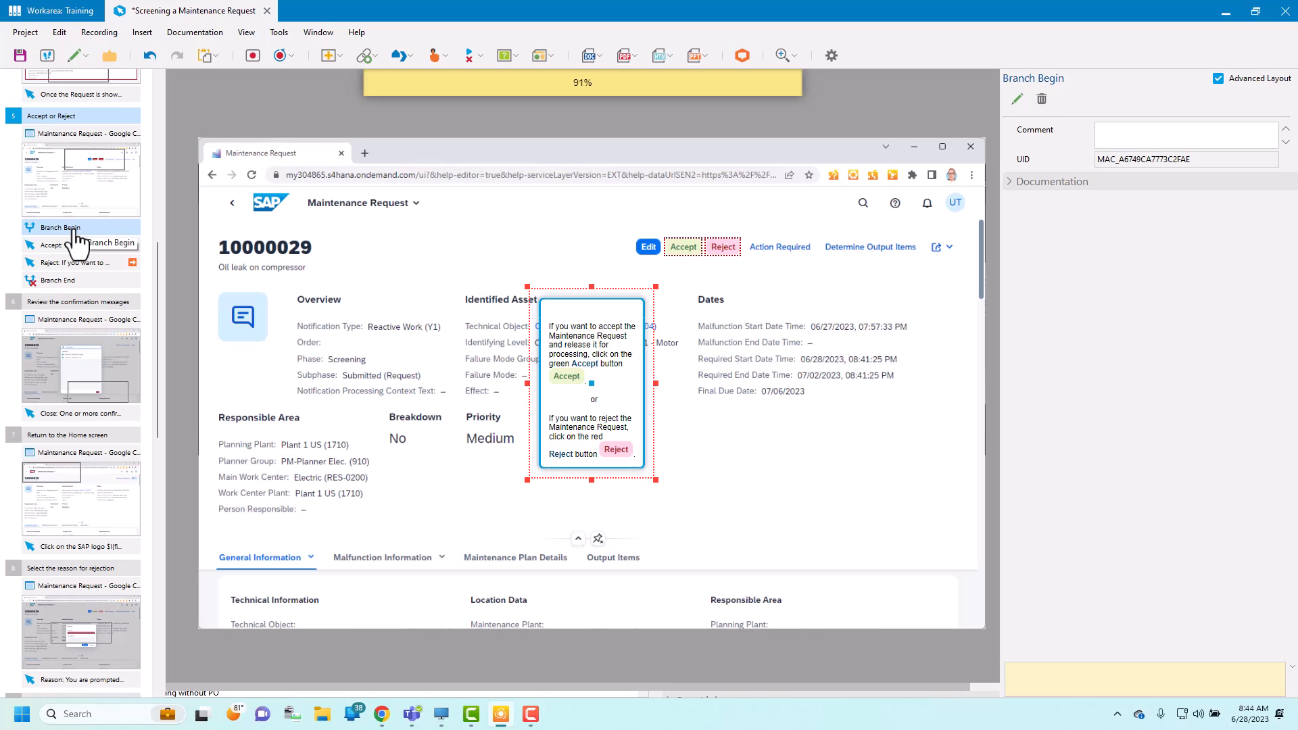
# Step: Set the demo bubble style of the Branch End macro to ENE Bubble
pyautogui.click(61, 281)
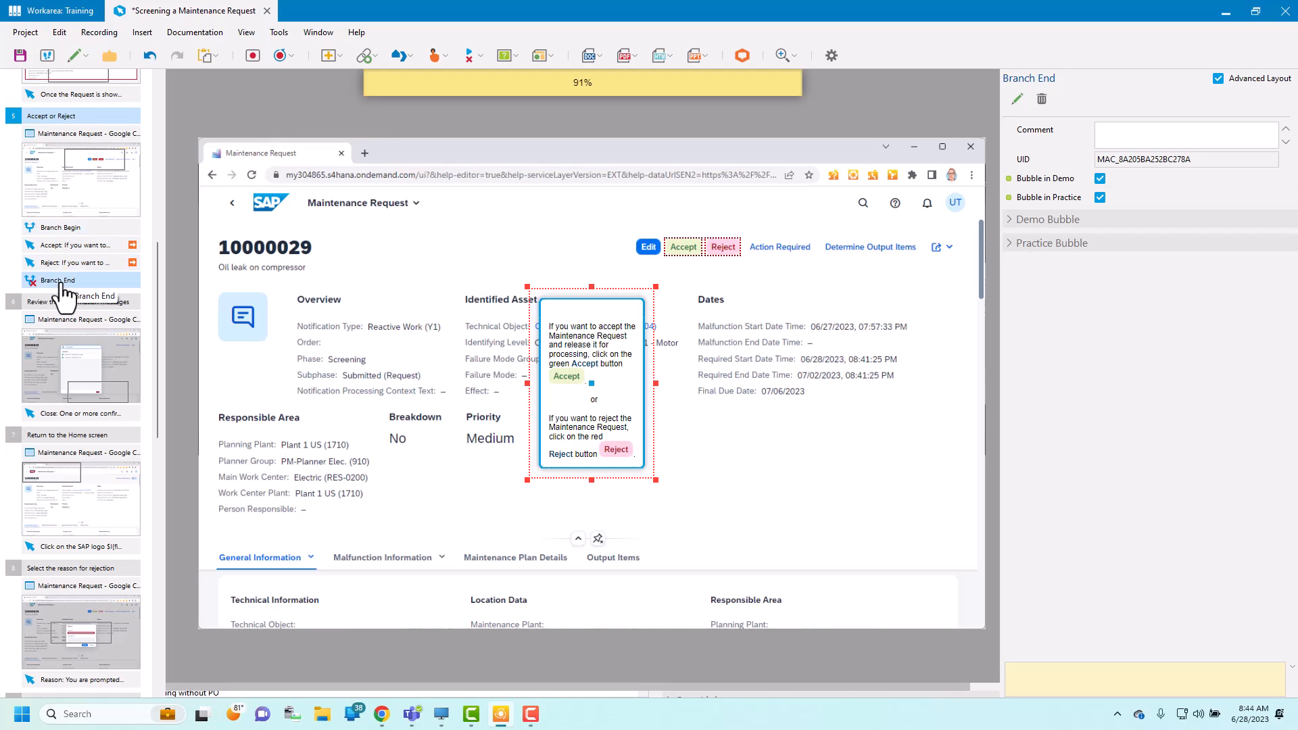
pyautogui.click(1009, 219)
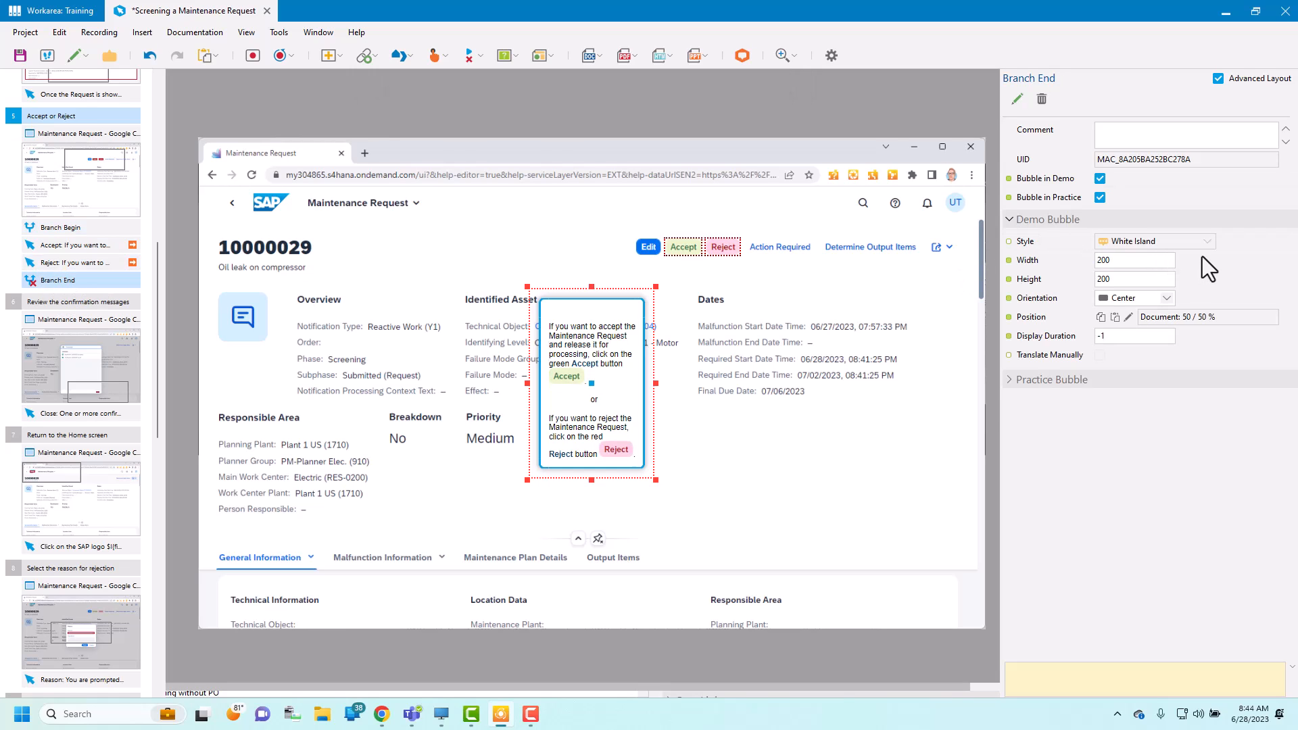
pyautogui.click(1207, 241)
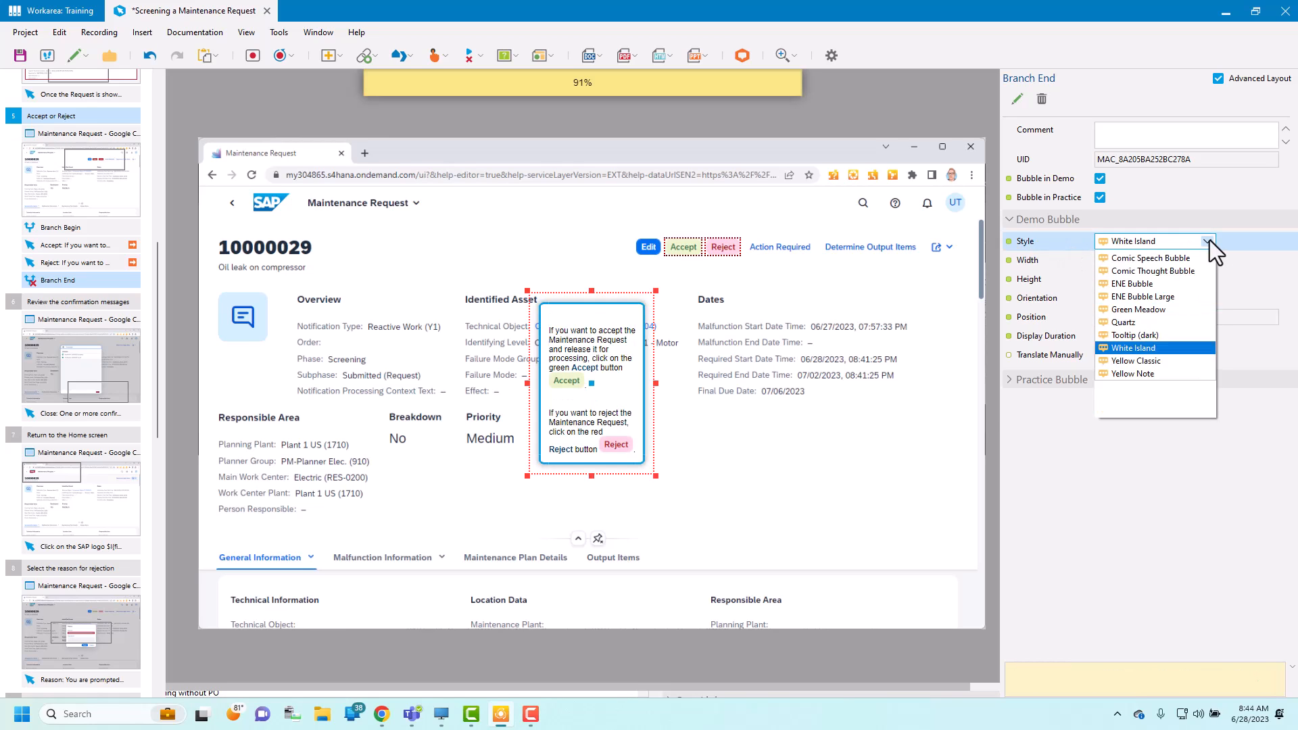
pyautogui.click(1161, 320)
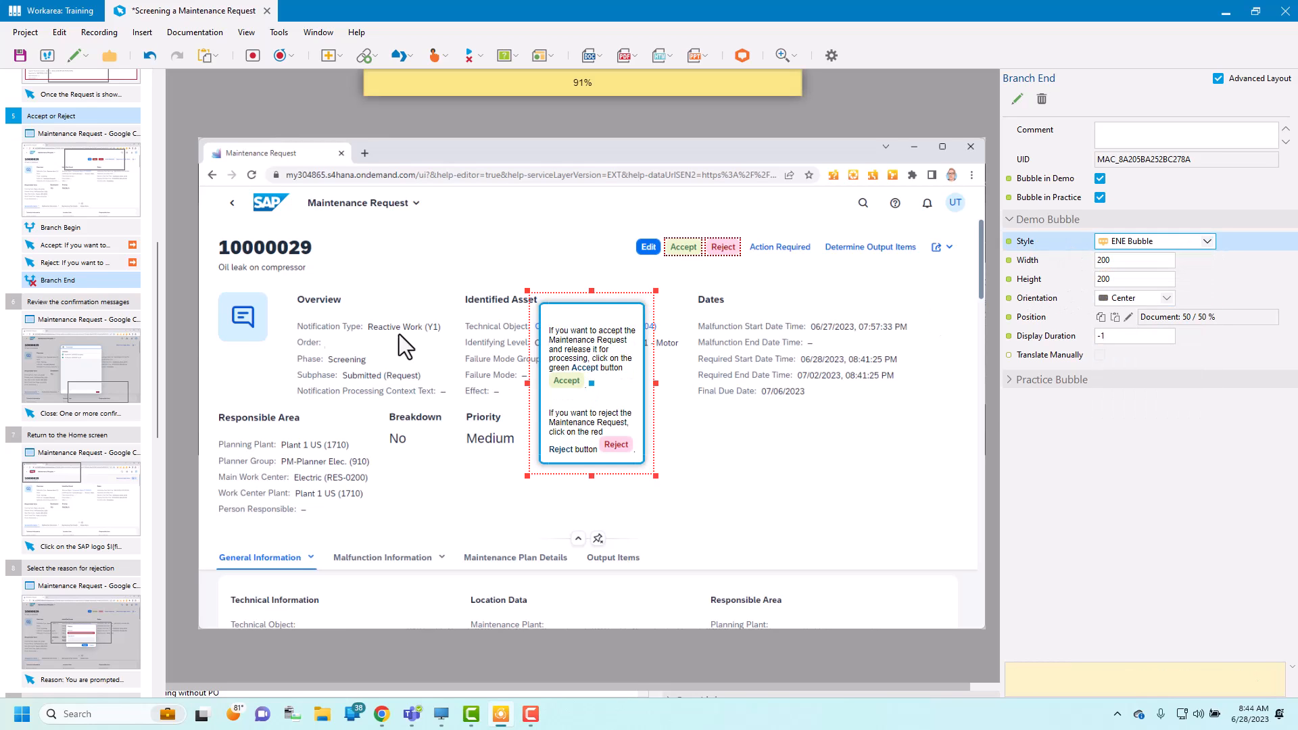
# Step: Set the Branch End practice bubble's style to ENE Bubble, resize it to about 420 by 126 and move it to about 63 / 40 %
pyautogui.click(1009, 379)
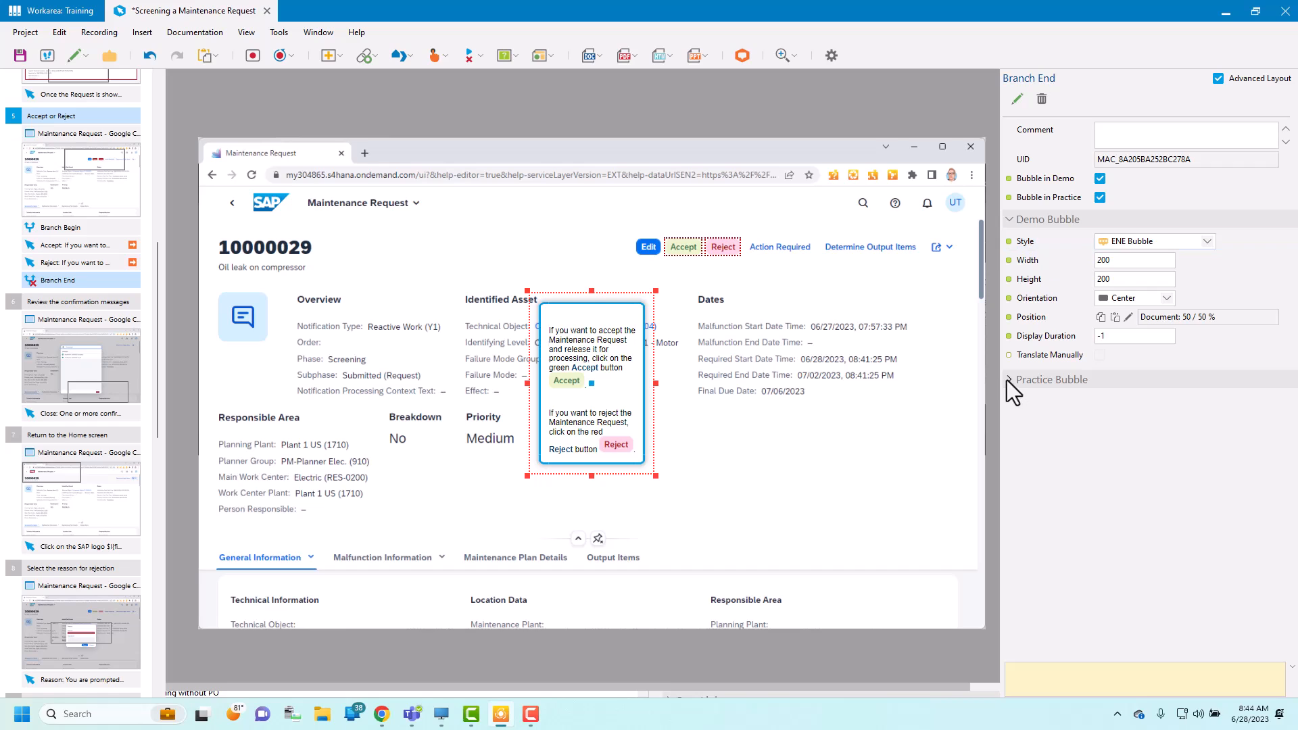
pyautogui.click(1006, 403)
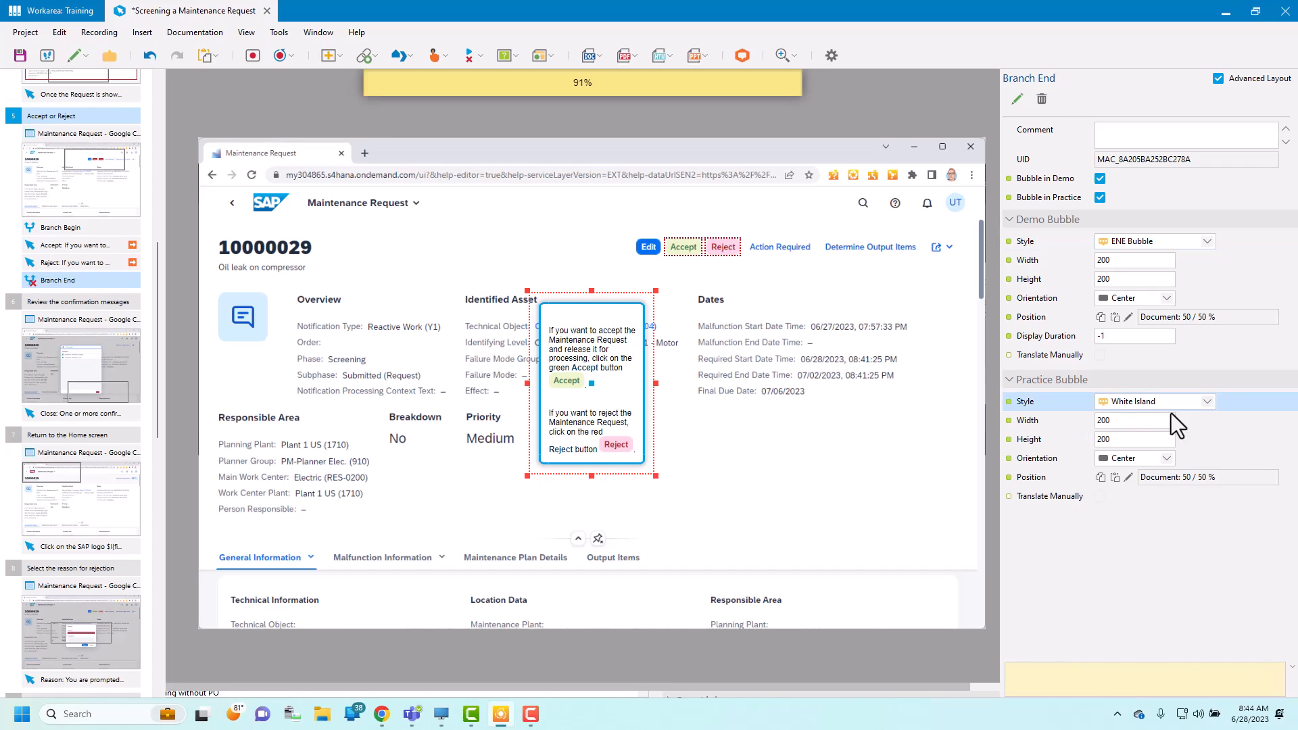
pyautogui.click(1208, 400)
pyautogui.click(1148, 491)
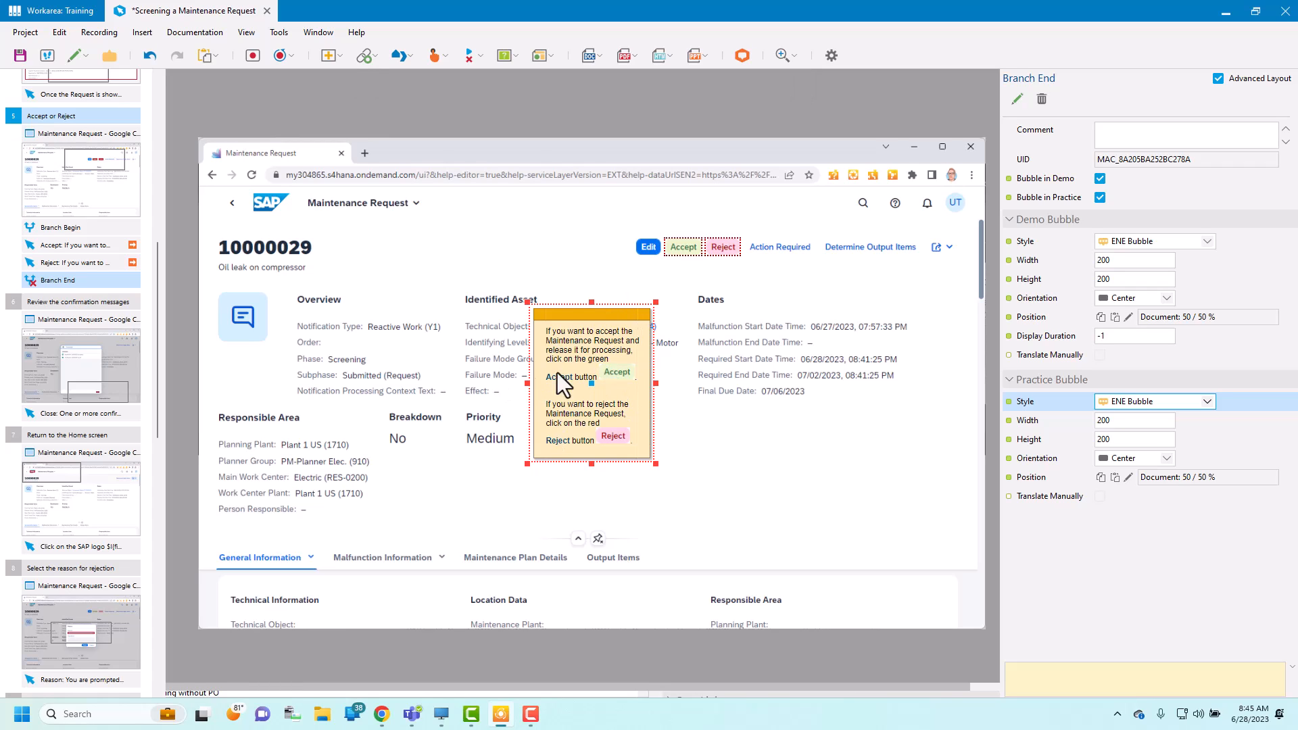
pyautogui.moveTo(656, 464); pyautogui.dragTo(723, 423)
pyautogui.moveTo(649, 342); pyautogui.dragTo(742, 292)
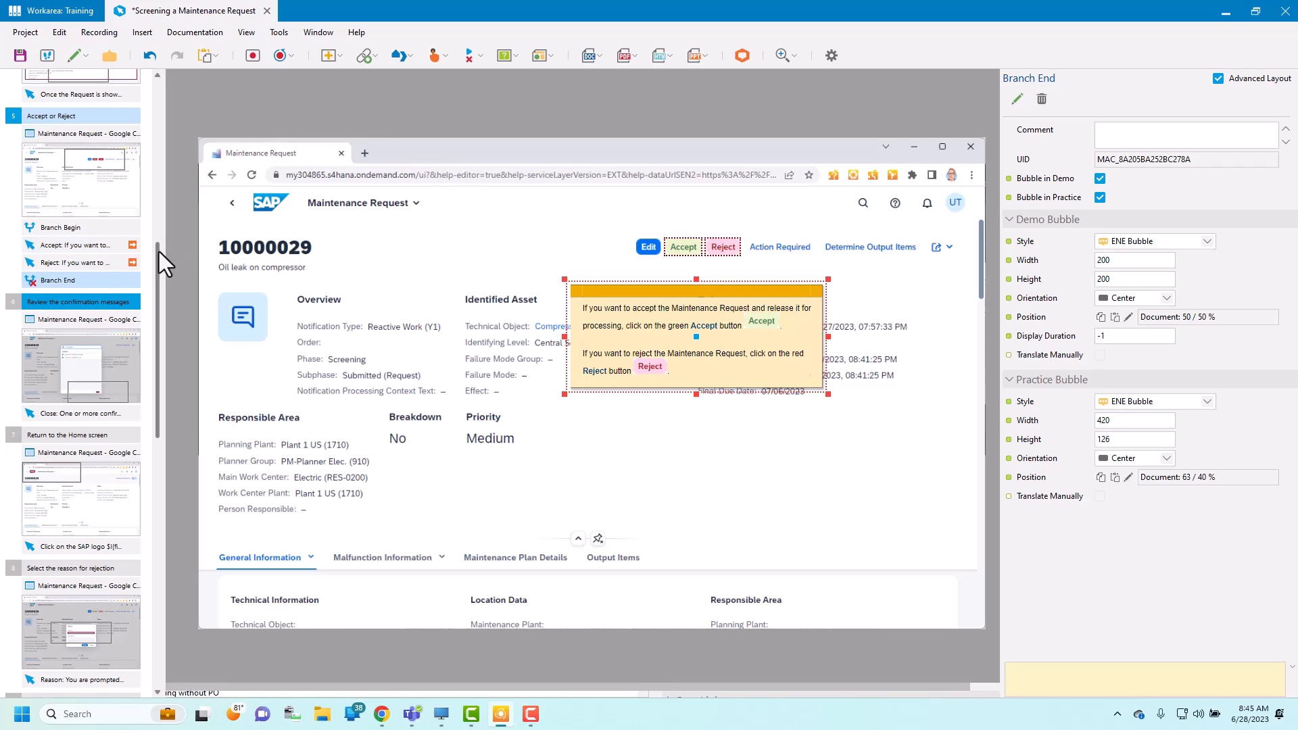
# Step: Insert a Jump to Step macro after the SAP logo action in step 7, Return to the Home screen, with 13 Finish Up as its target
pyautogui.scroll(-3, 157, 255)
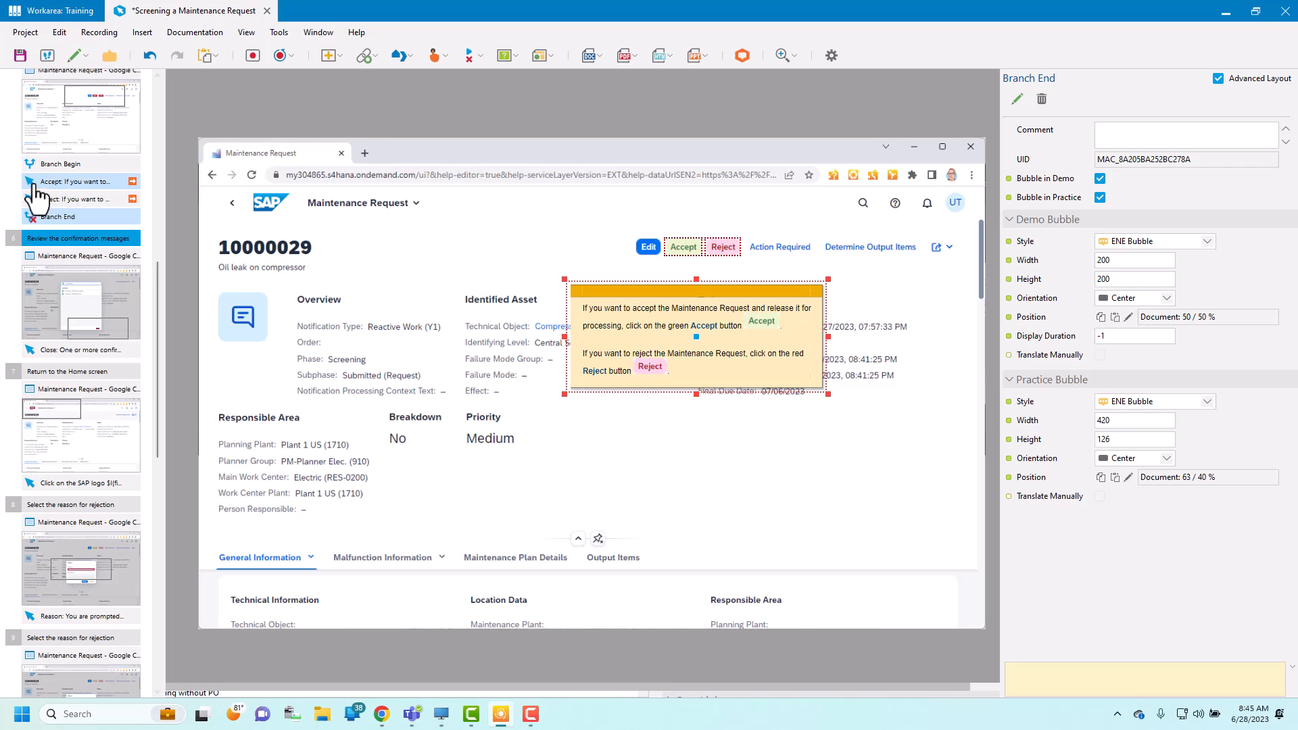
pyautogui.click(134, 187)
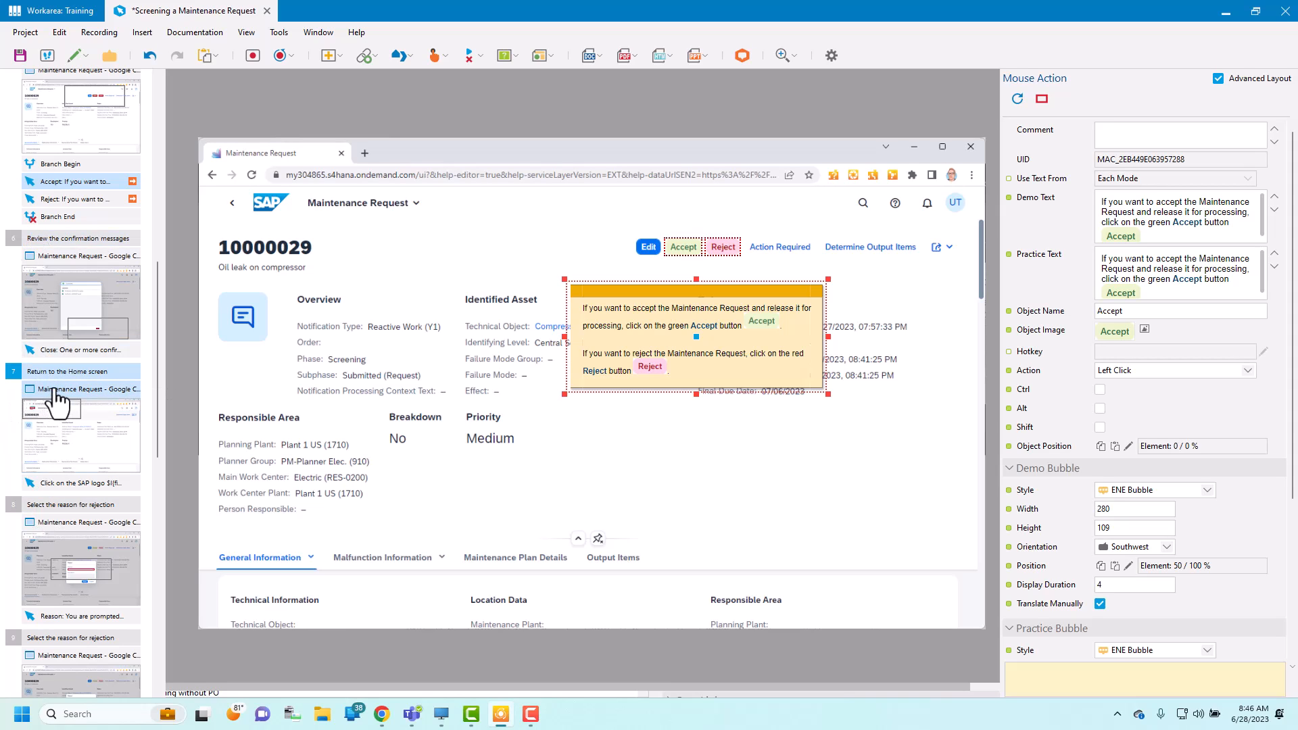
pyautogui.moveTo(158, 382); pyautogui.dragTo(152, 619)
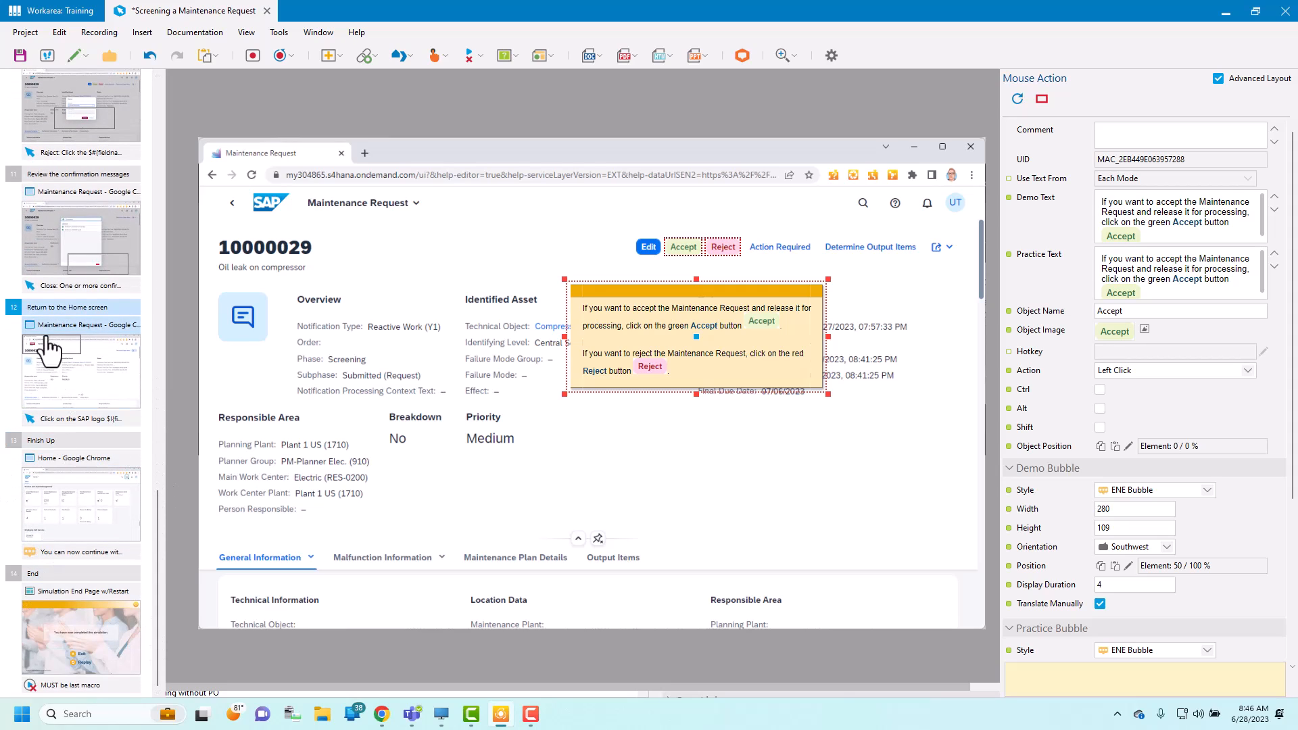
pyautogui.moveTo(157, 530); pyautogui.dragTo(171, 334)
pyautogui.click(99, 384)
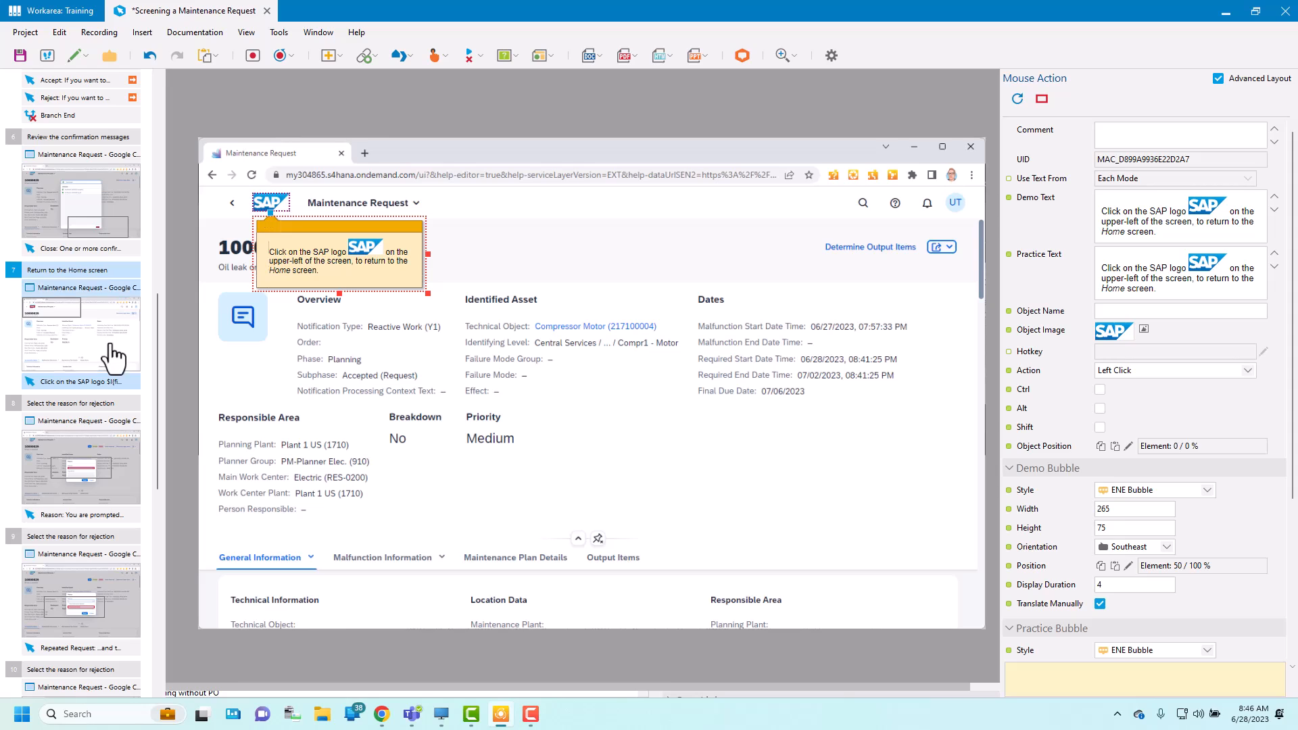
pyautogui.click(143, 33)
pyautogui.moveTo(156, 53)
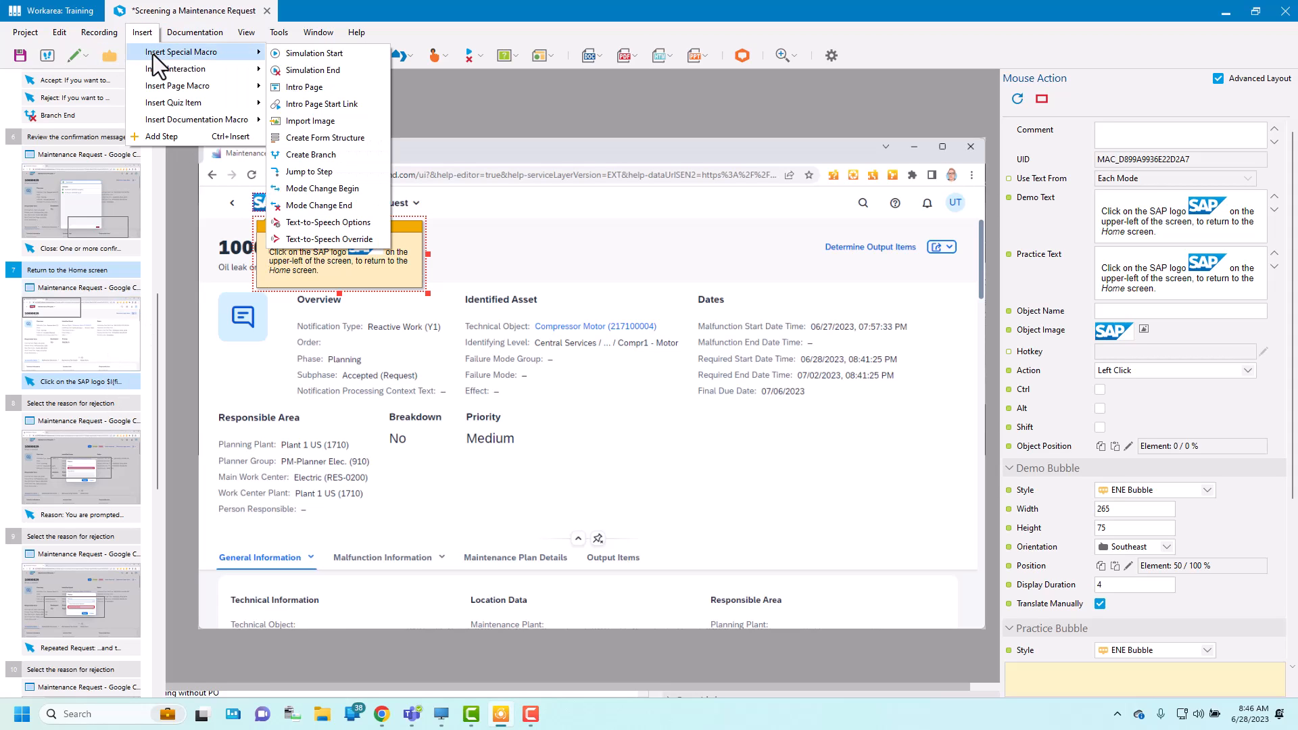
pyautogui.click(339, 172)
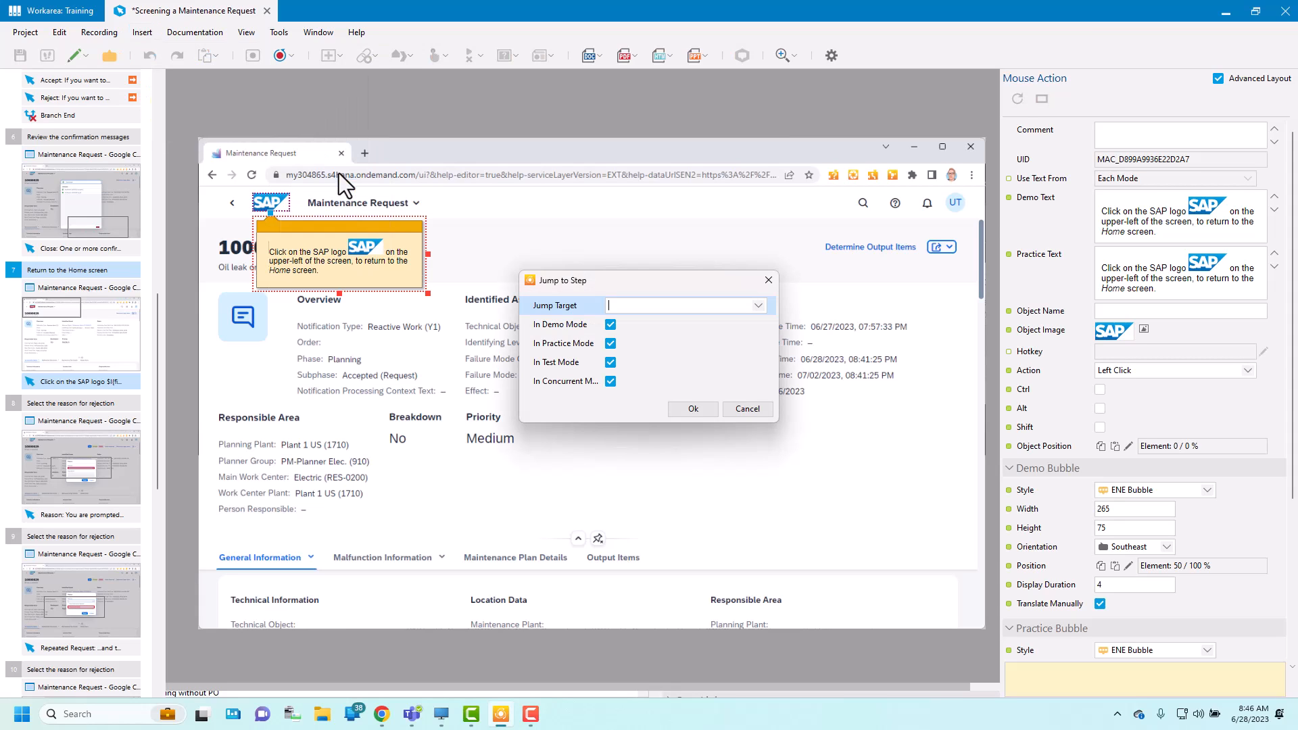
pyautogui.click(759, 305)
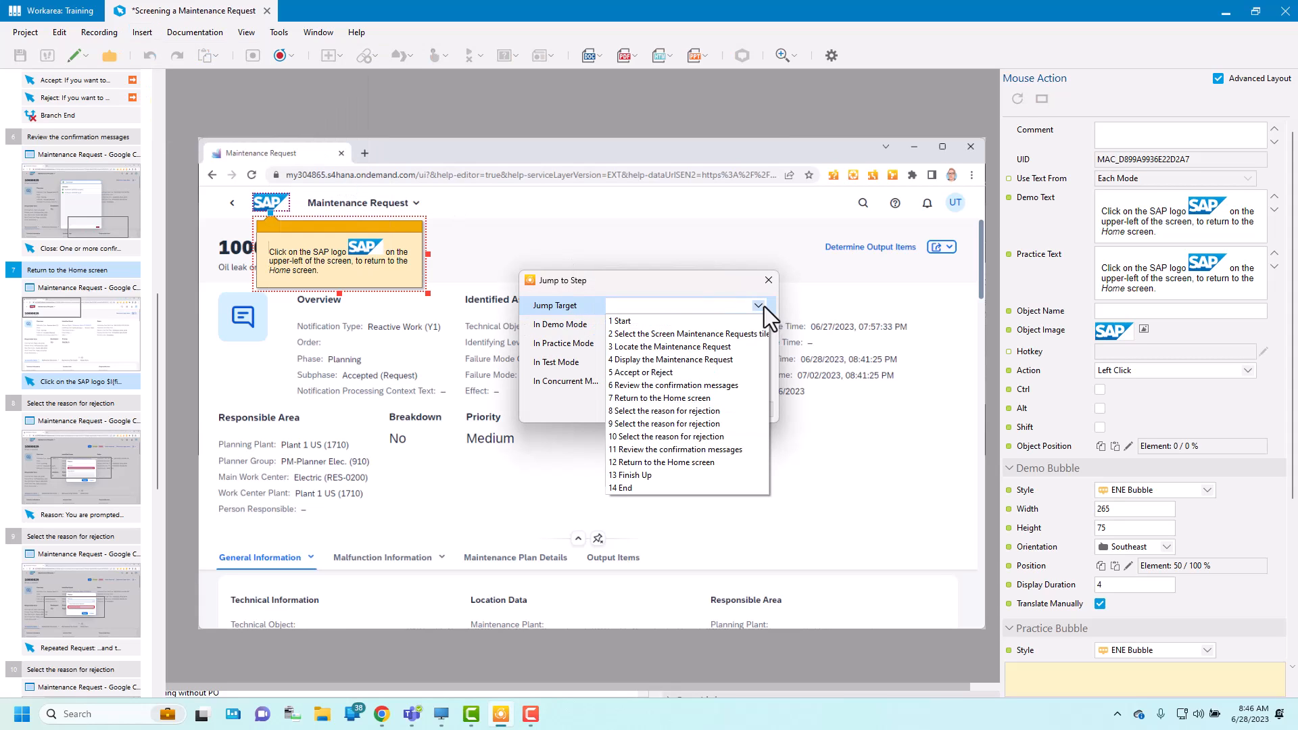
pyautogui.click(643, 477)
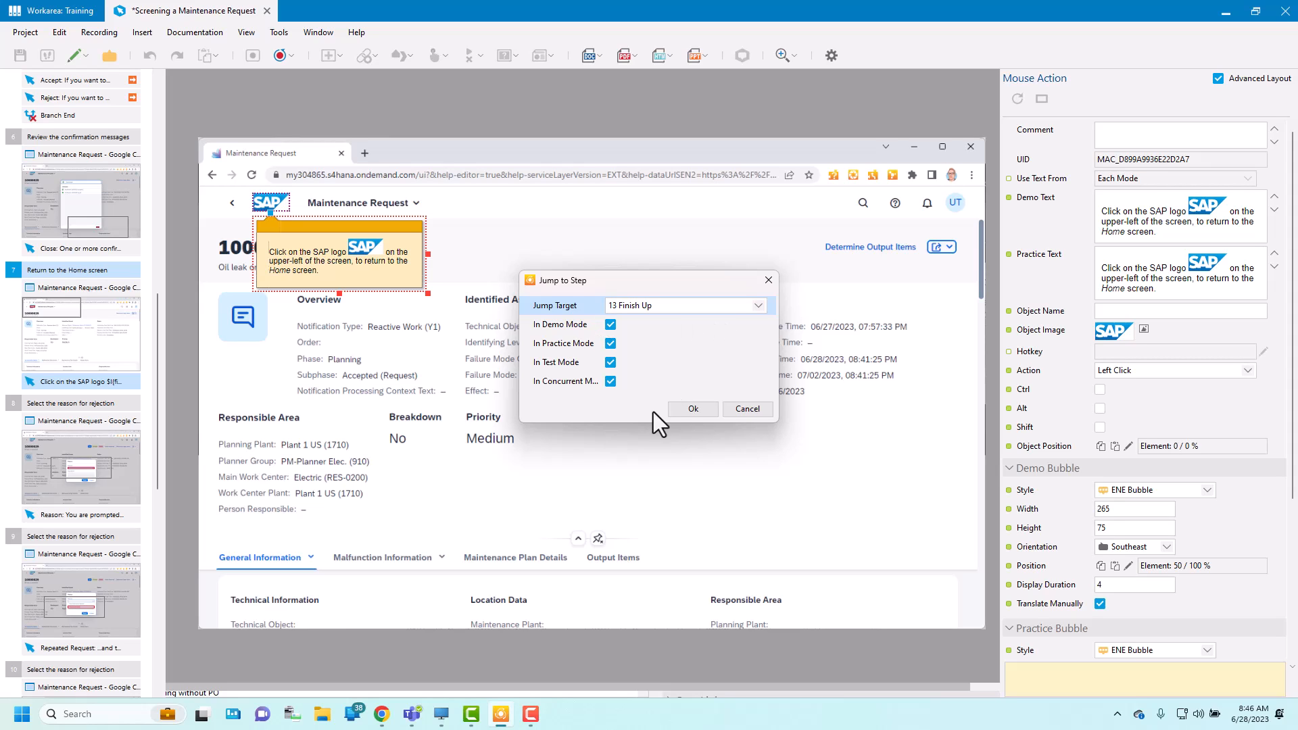
pyautogui.click(692, 412)
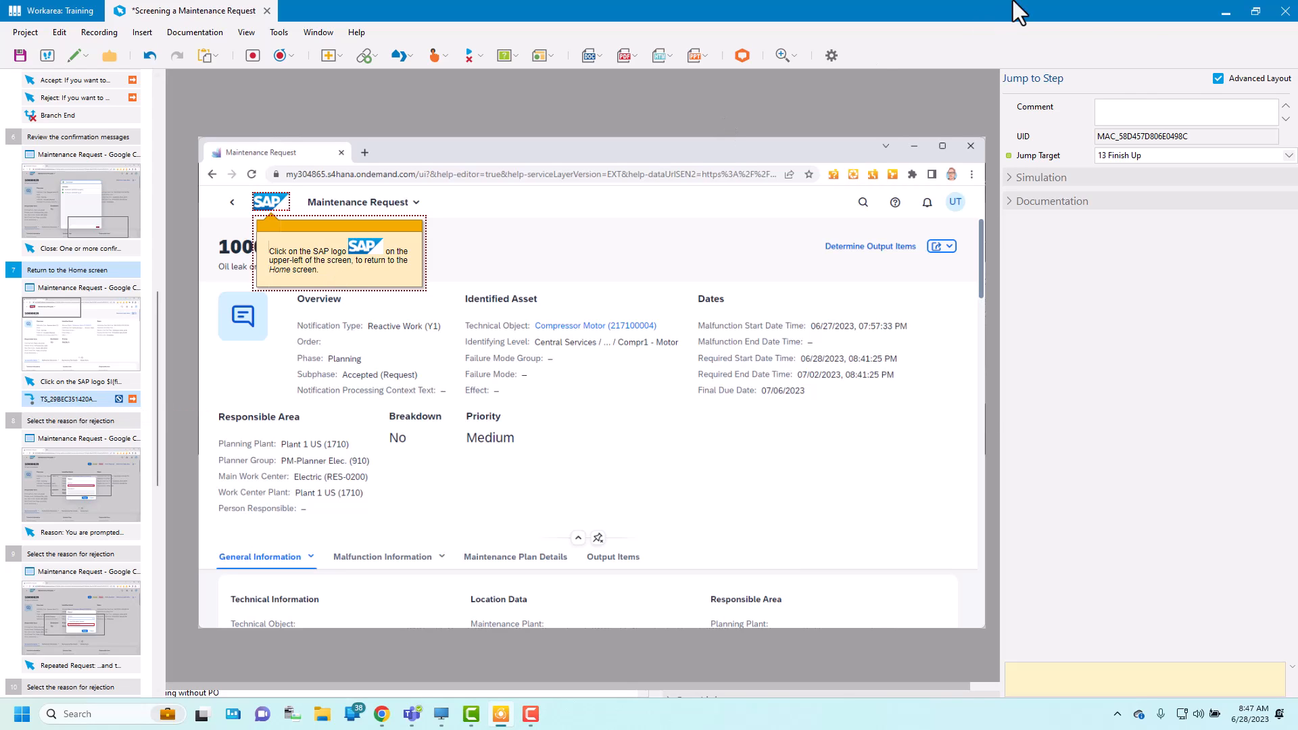
# Step: Add the comment "Branch around Reject" to the Jump to Step macro and locate its target step, Finish Up
pyautogui.click(1137, 115)
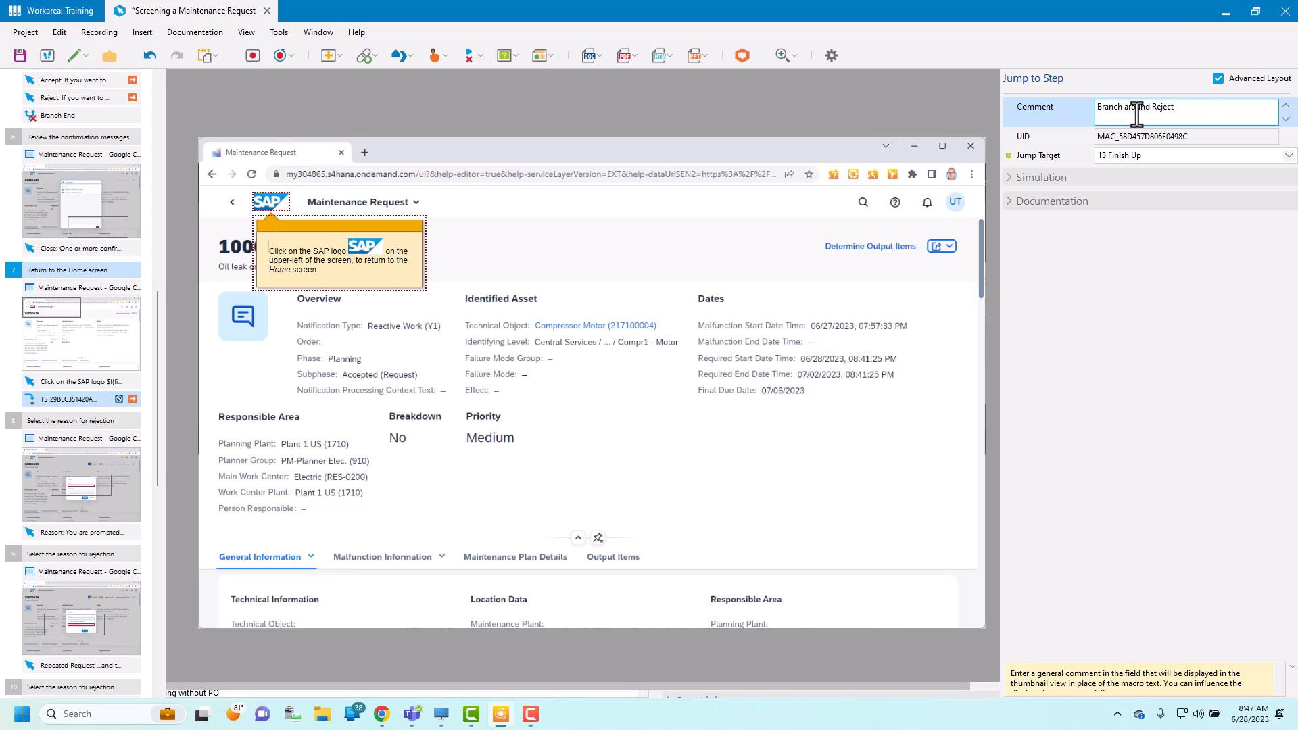
pyautogui.click(57, 400)
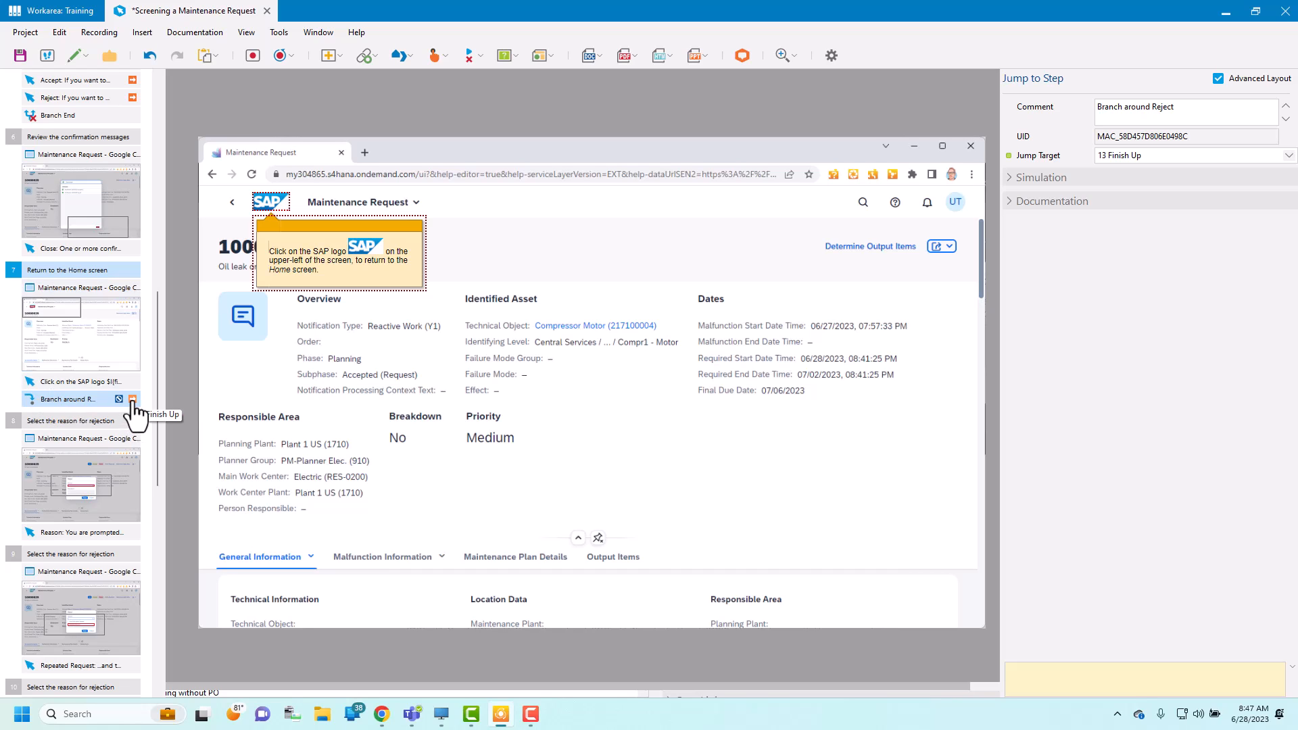
pyautogui.moveTo(157, 351); pyautogui.dragTo(157, 567)
pyautogui.click(28, 575)
pyautogui.click(38, 445)
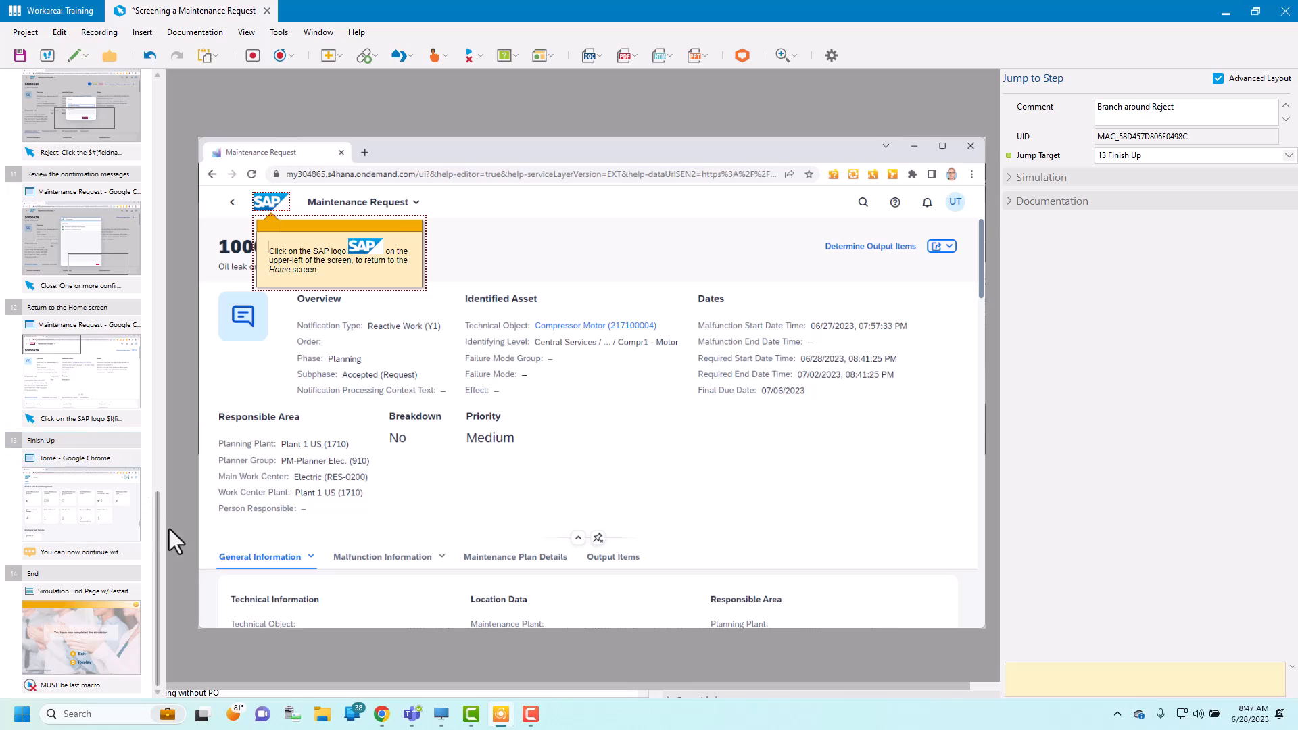
# Step: Preview the simulation in Practice mode from the Start page and enter the Screen Maintenance Requests app
pyautogui.moveTo(156, 525); pyautogui.dragTo(160, 267)
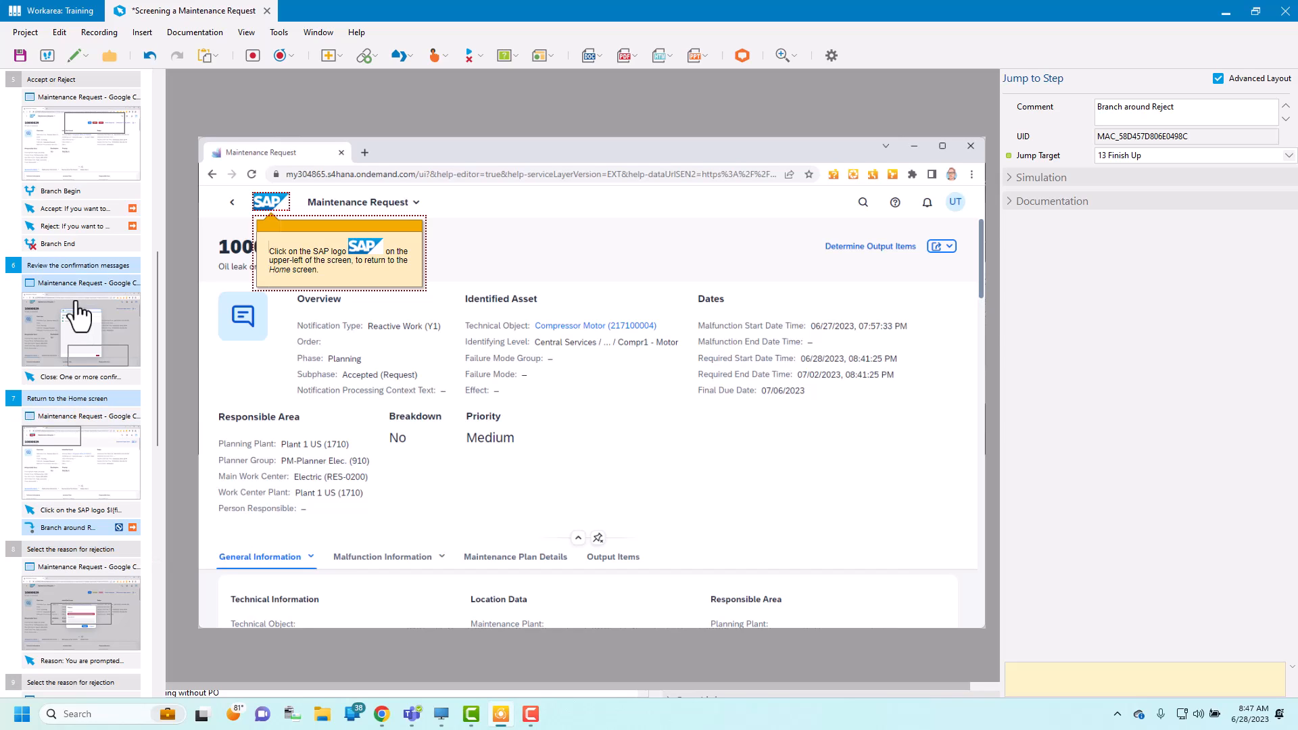
pyautogui.moveTo(157, 288); pyautogui.dragTo(163, 255)
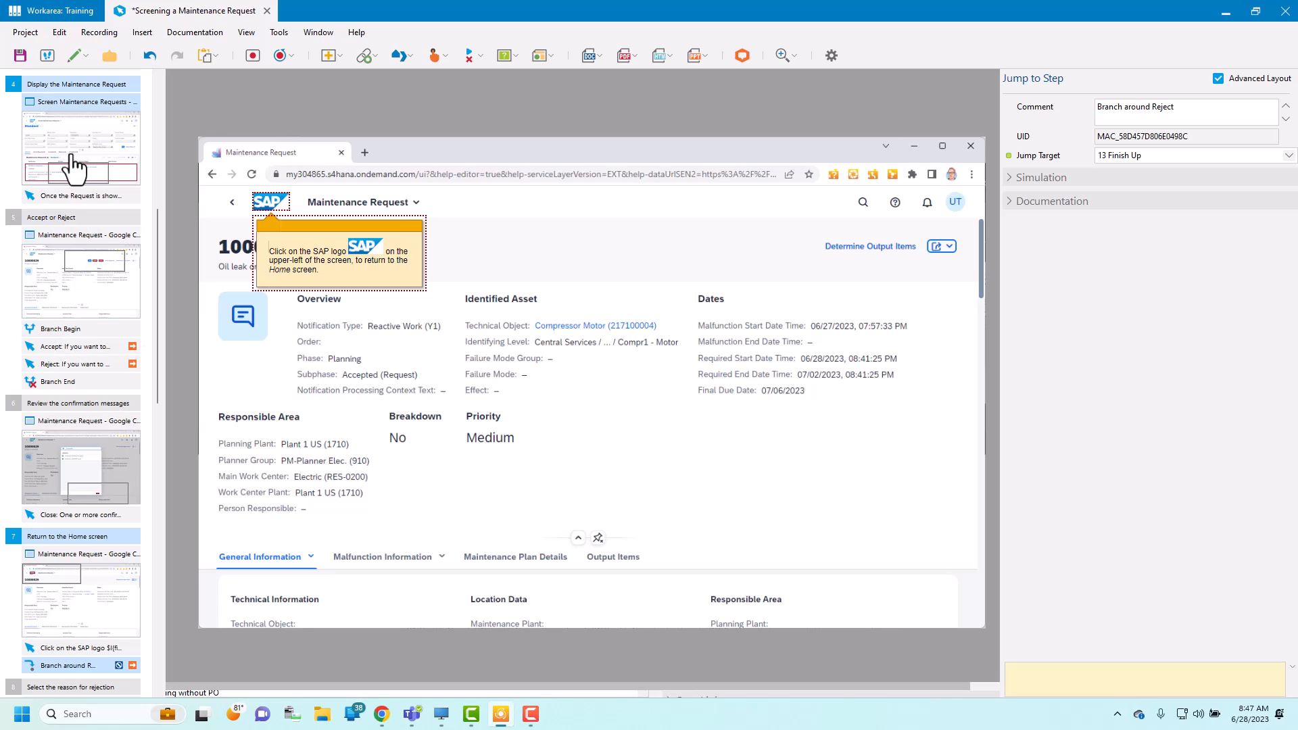
pyautogui.click(48, 57)
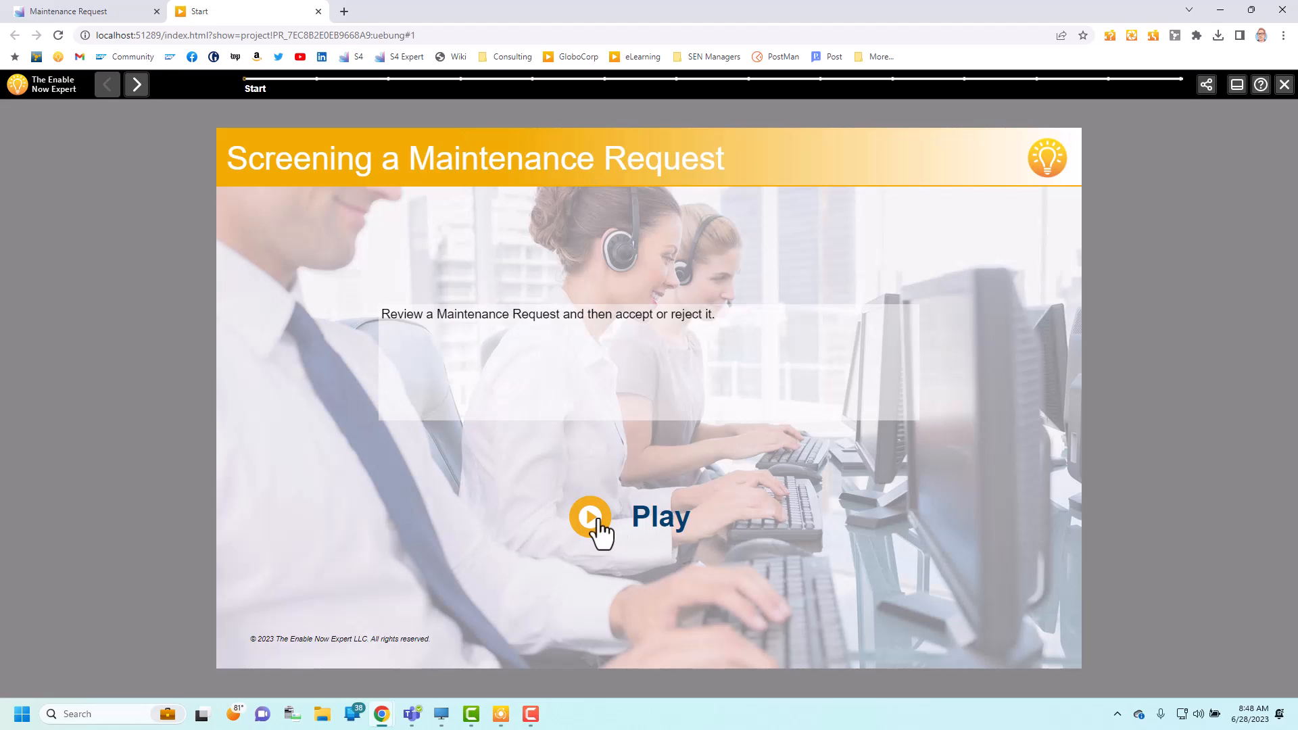
pyautogui.click(598, 522)
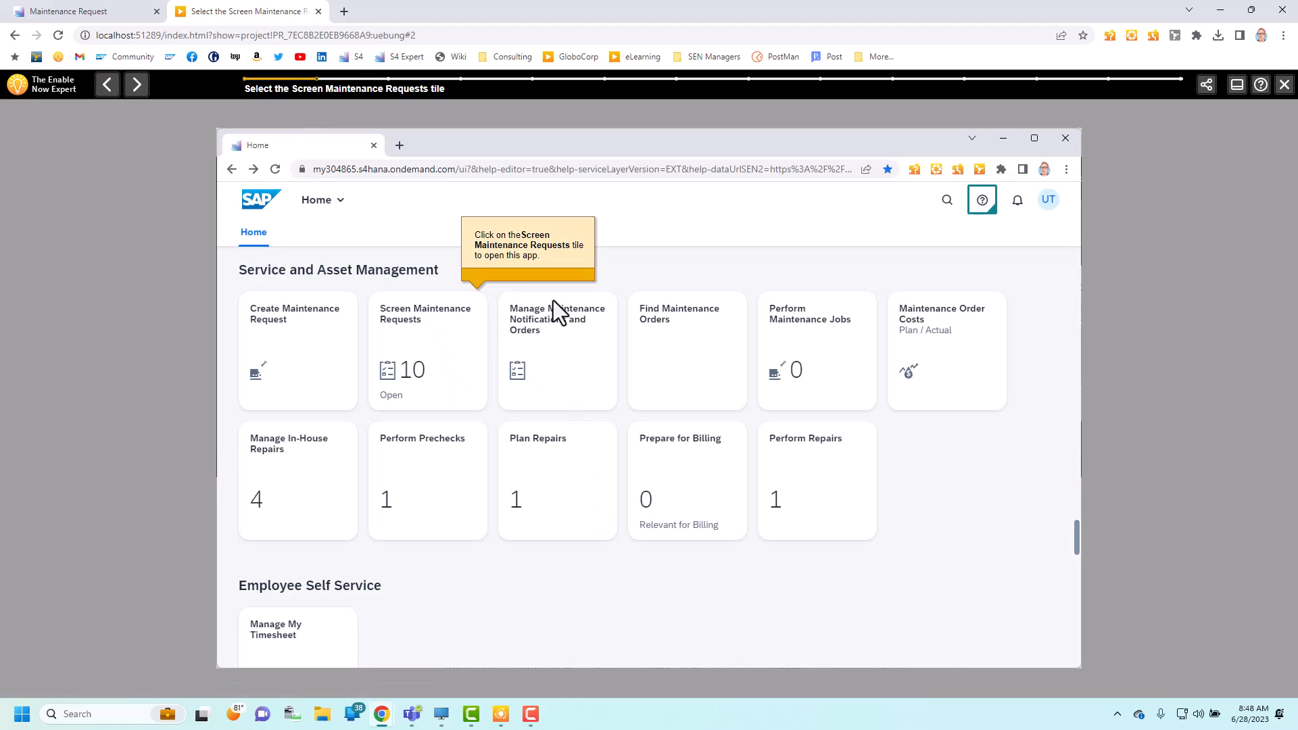
pyautogui.click(424, 342)
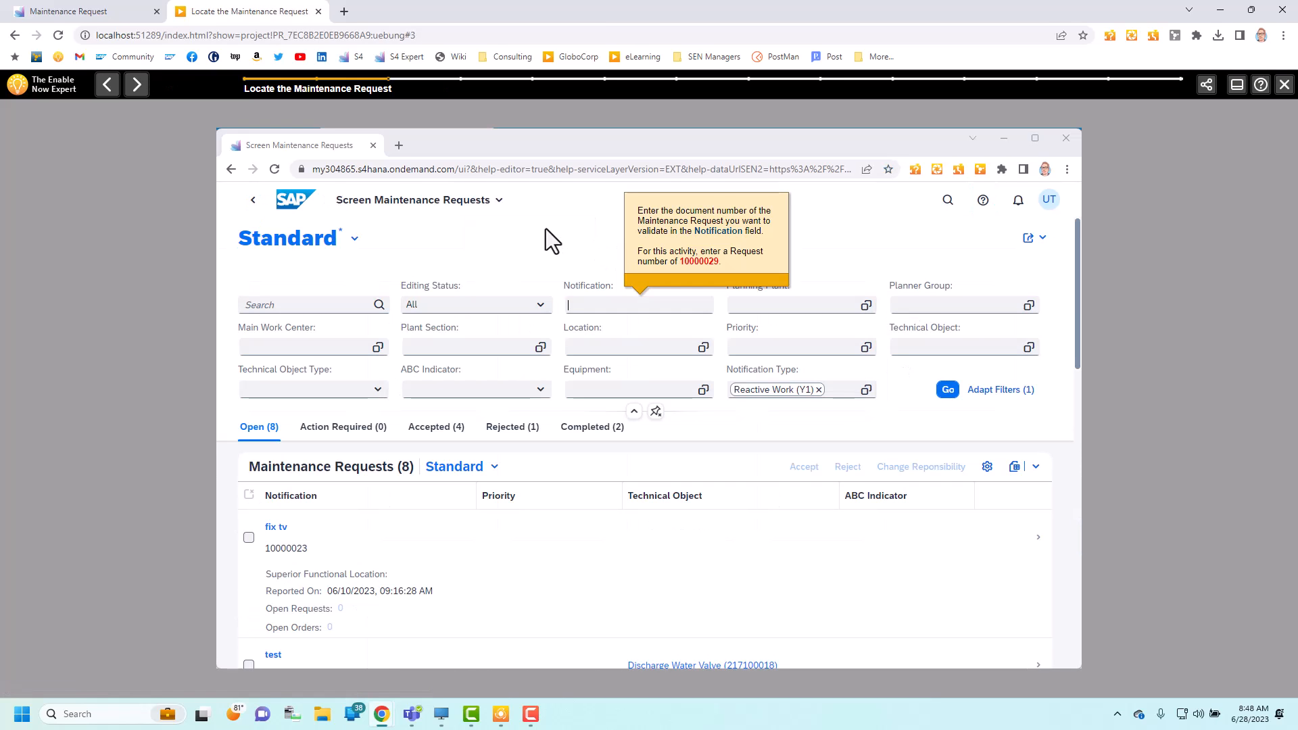
# Step: Filter the maintenance requests in the practice preview by notification 10000029 and open the matching request
pyautogui.write('100000')
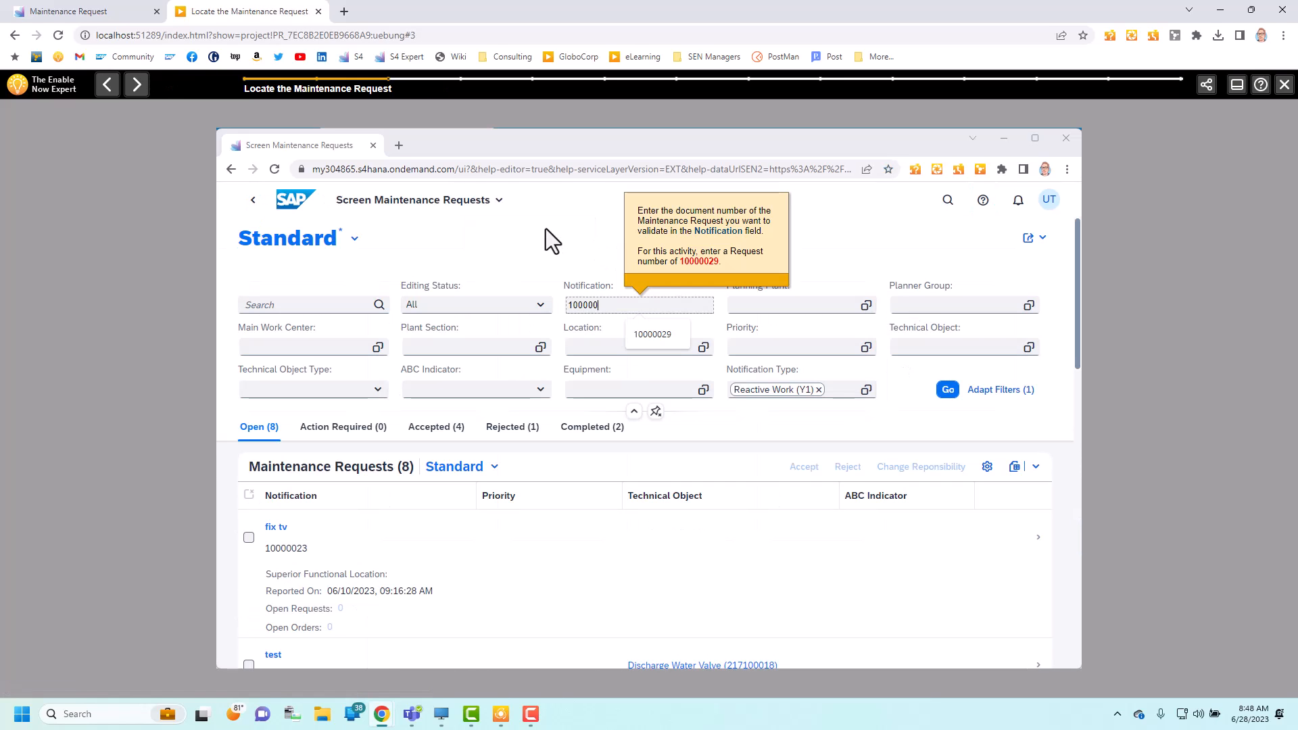
pyautogui.write('29')
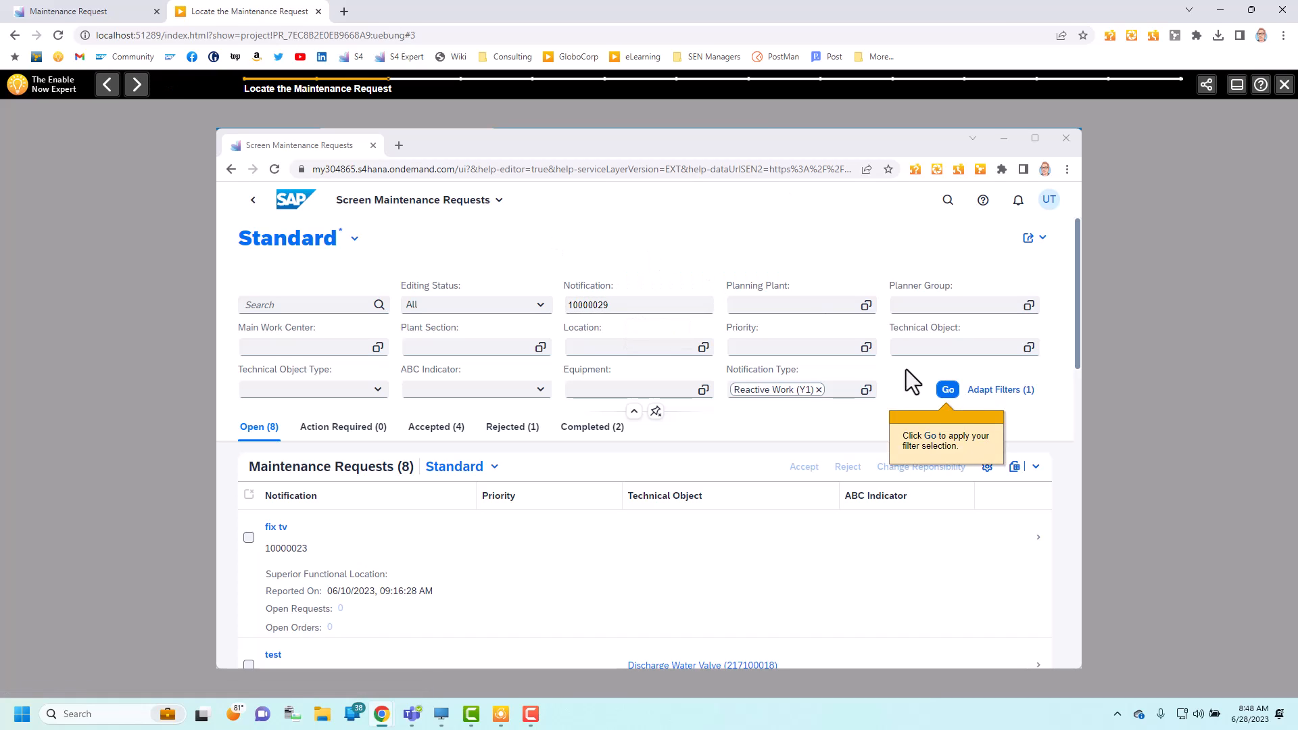
pyautogui.click(949, 391)
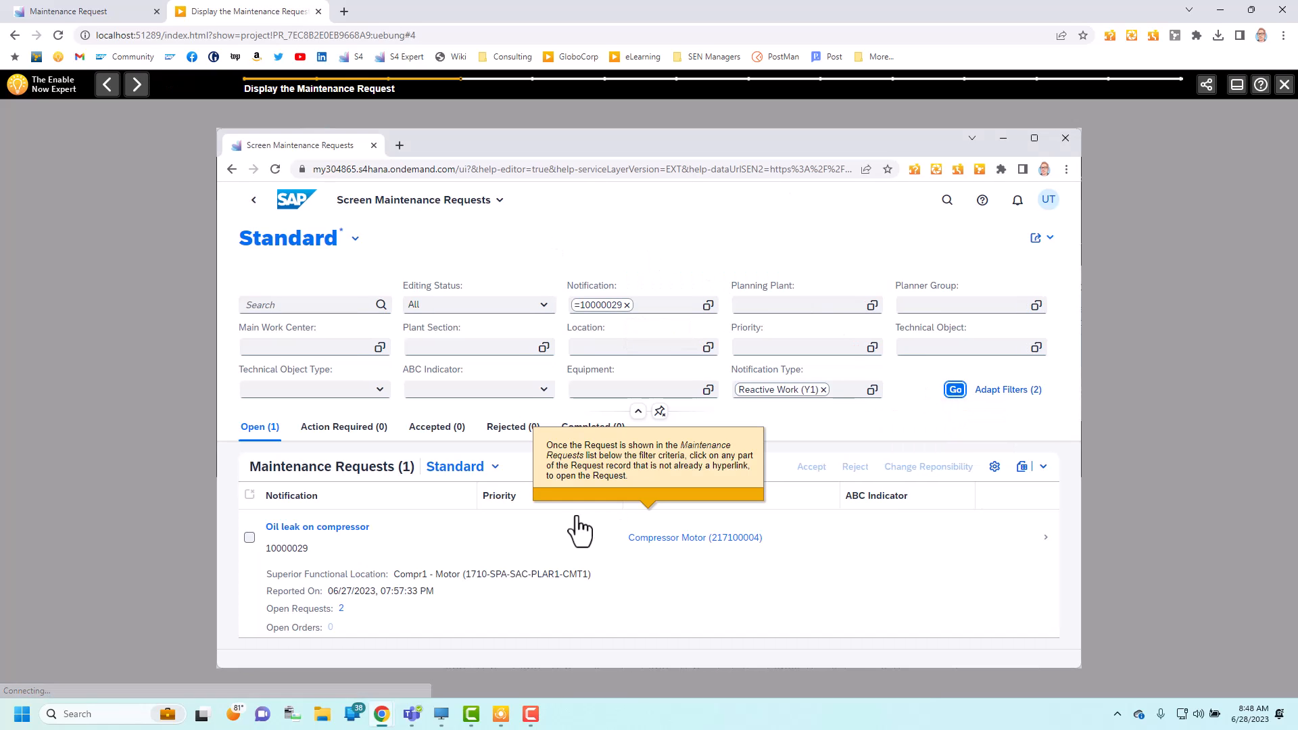
pyautogui.click(501, 546)
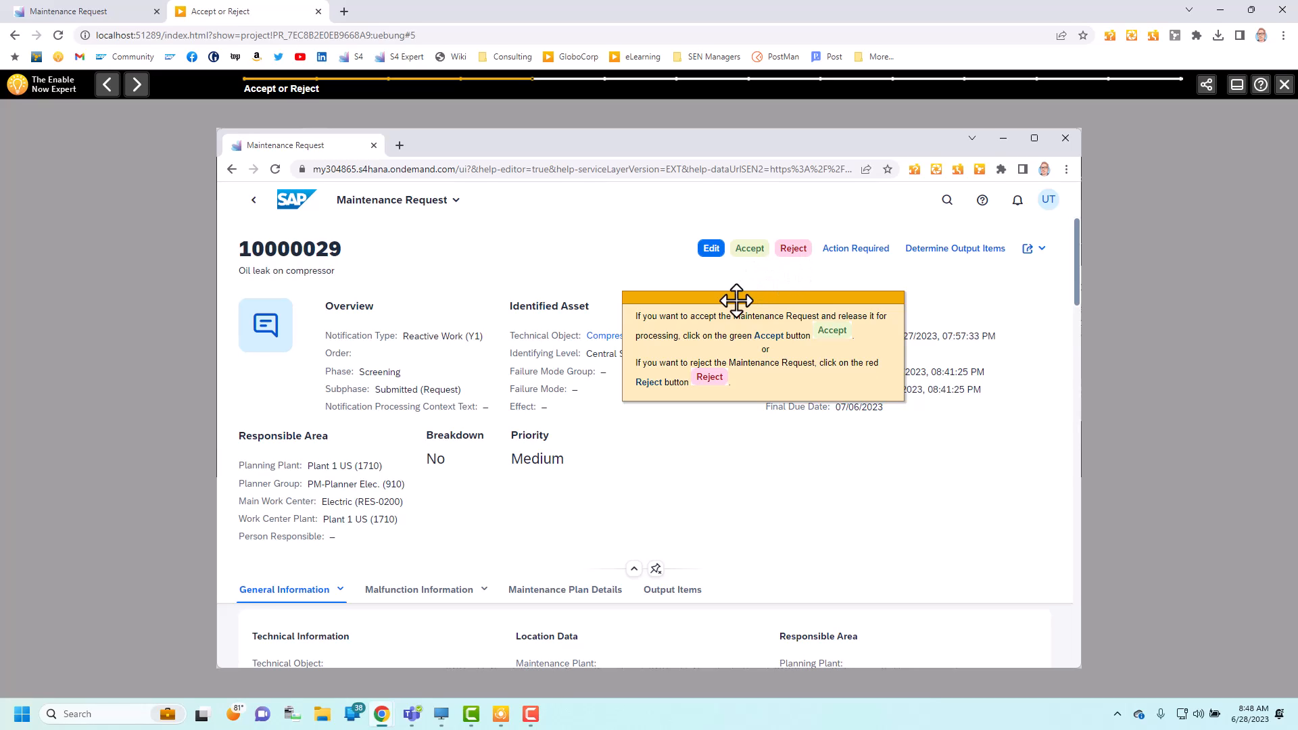
# Step: Test the accept path in the practice preview, from accepting the request through Finish Up to the end page
pyautogui.click(749, 250)
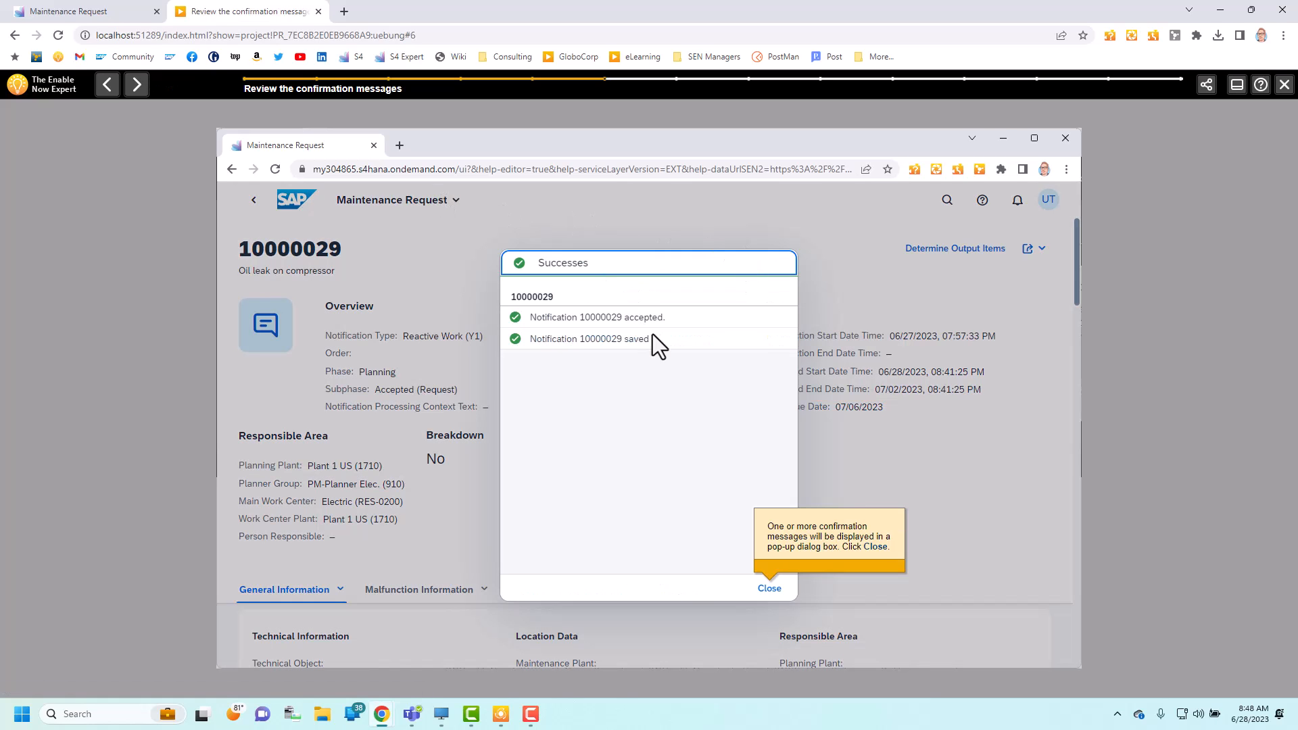
pyautogui.click(770, 591)
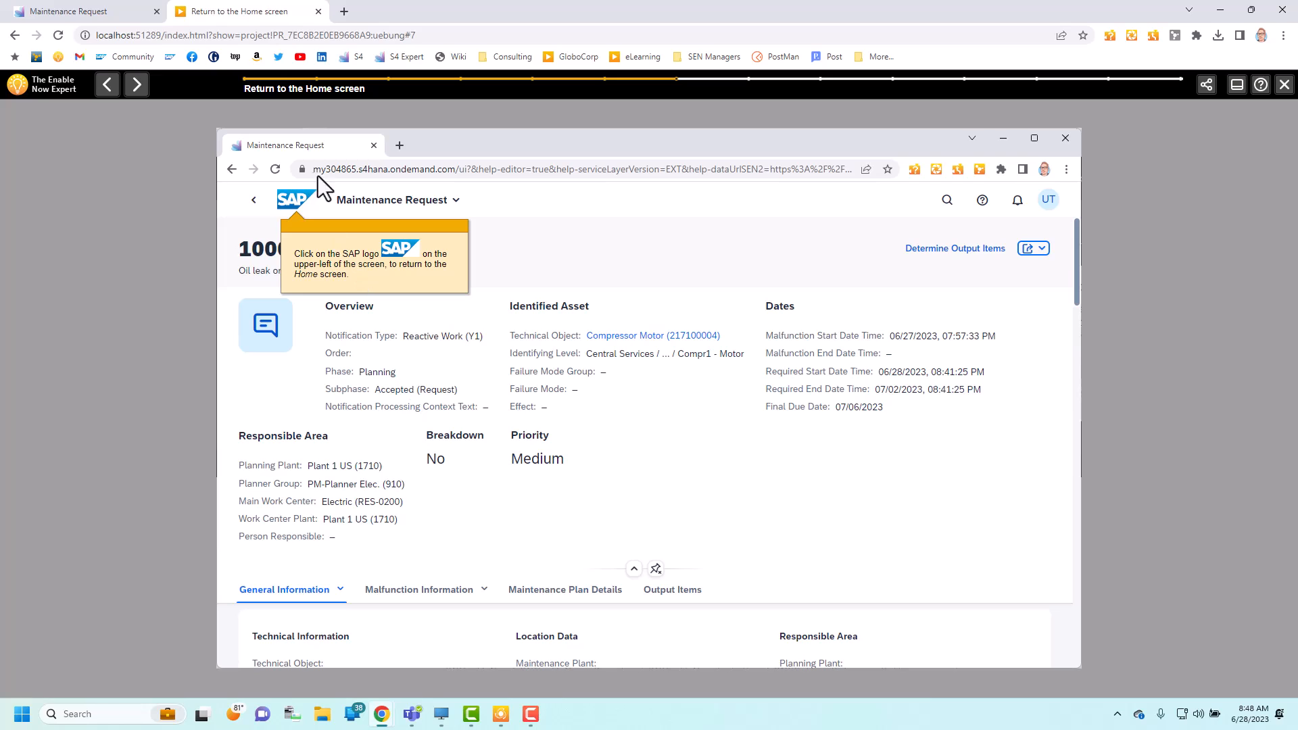
pyautogui.click(293, 199)
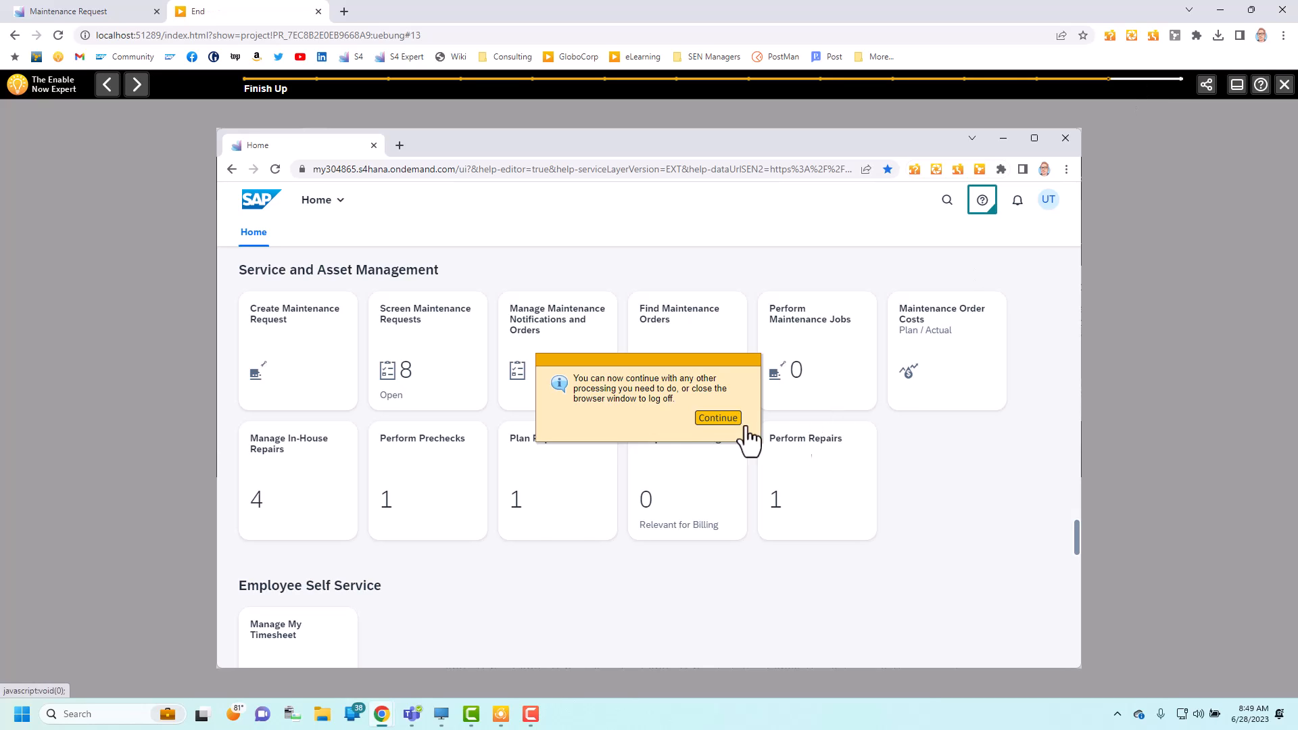
pyautogui.click(718, 418)
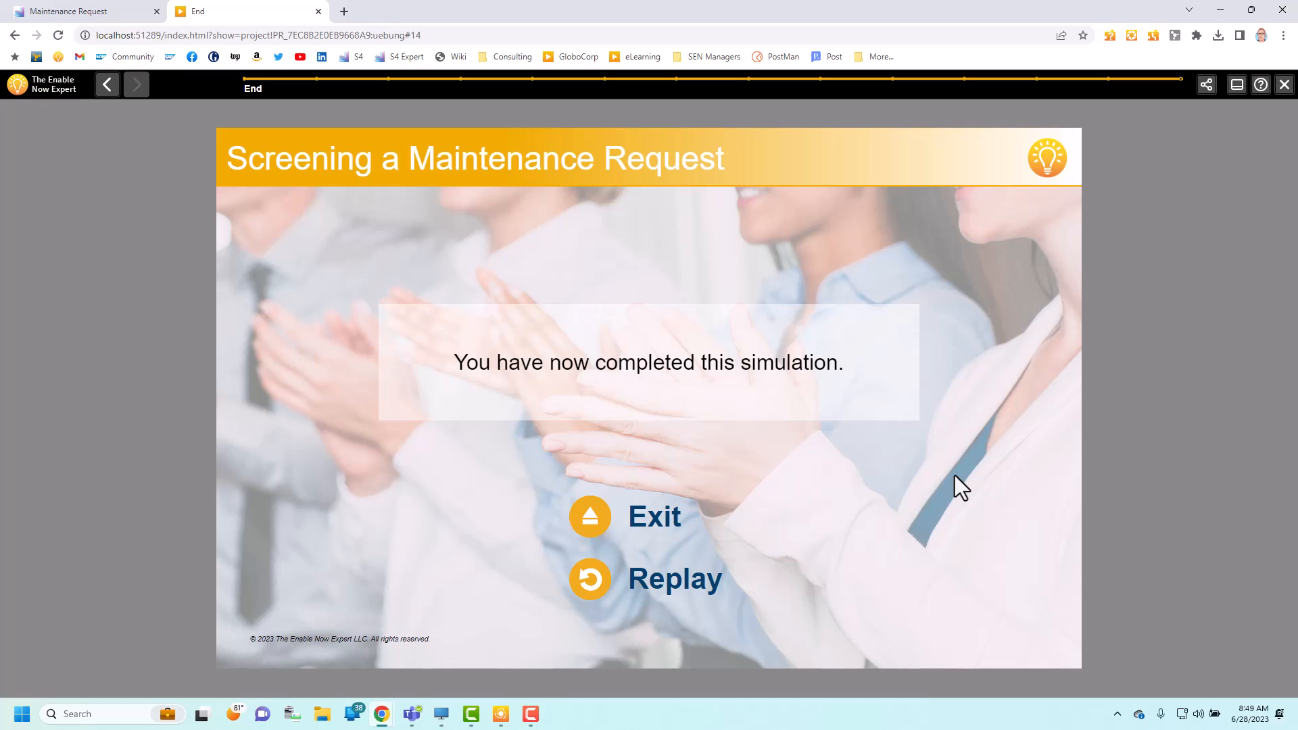
# Step: Replay the practice simulation up to the Accept or Reject step, filtering again by notification 10000029
pyautogui.click(589, 580)
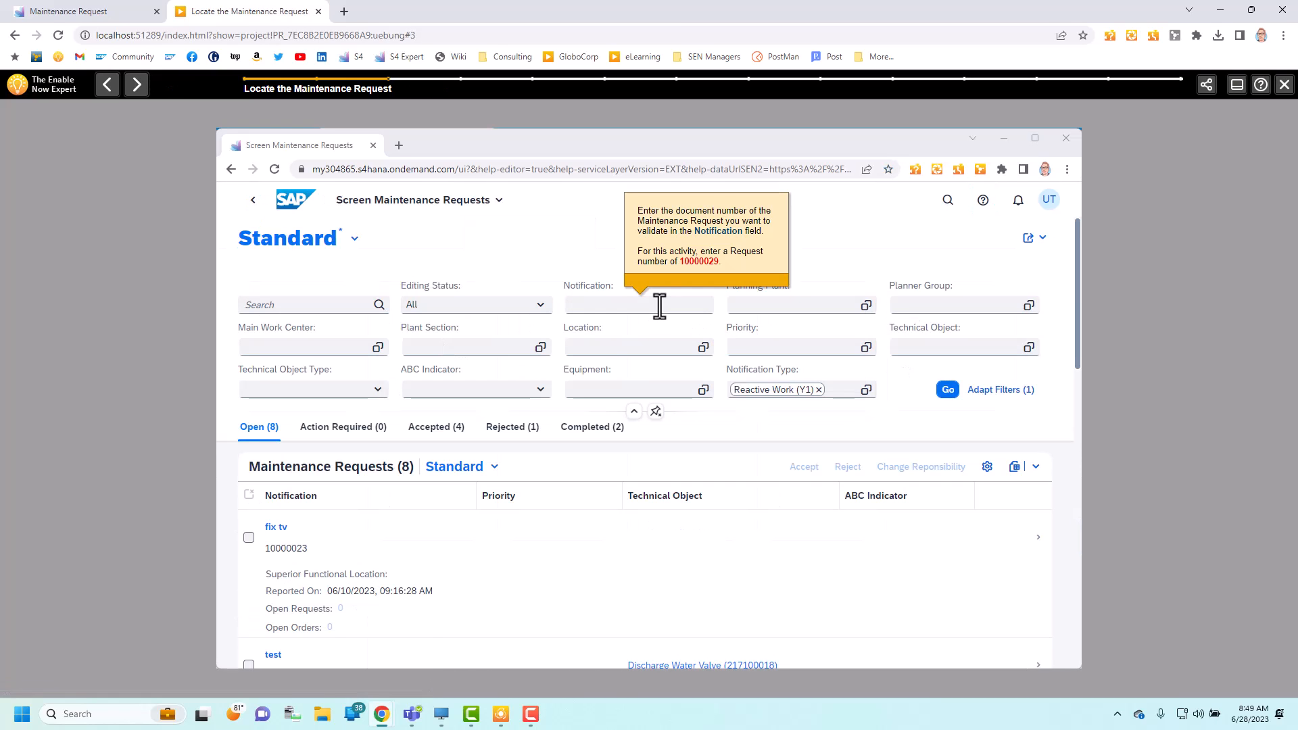
pyautogui.write('9')
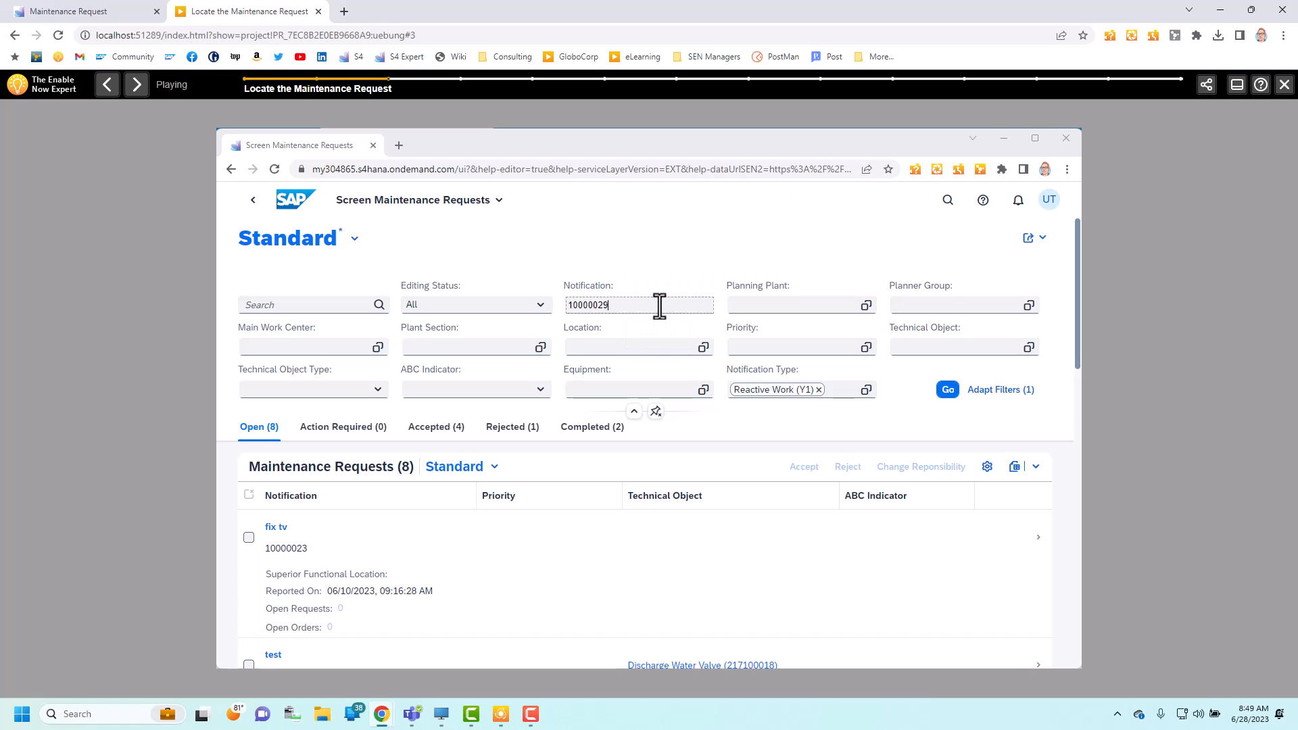
pyautogui.click(948, 390)
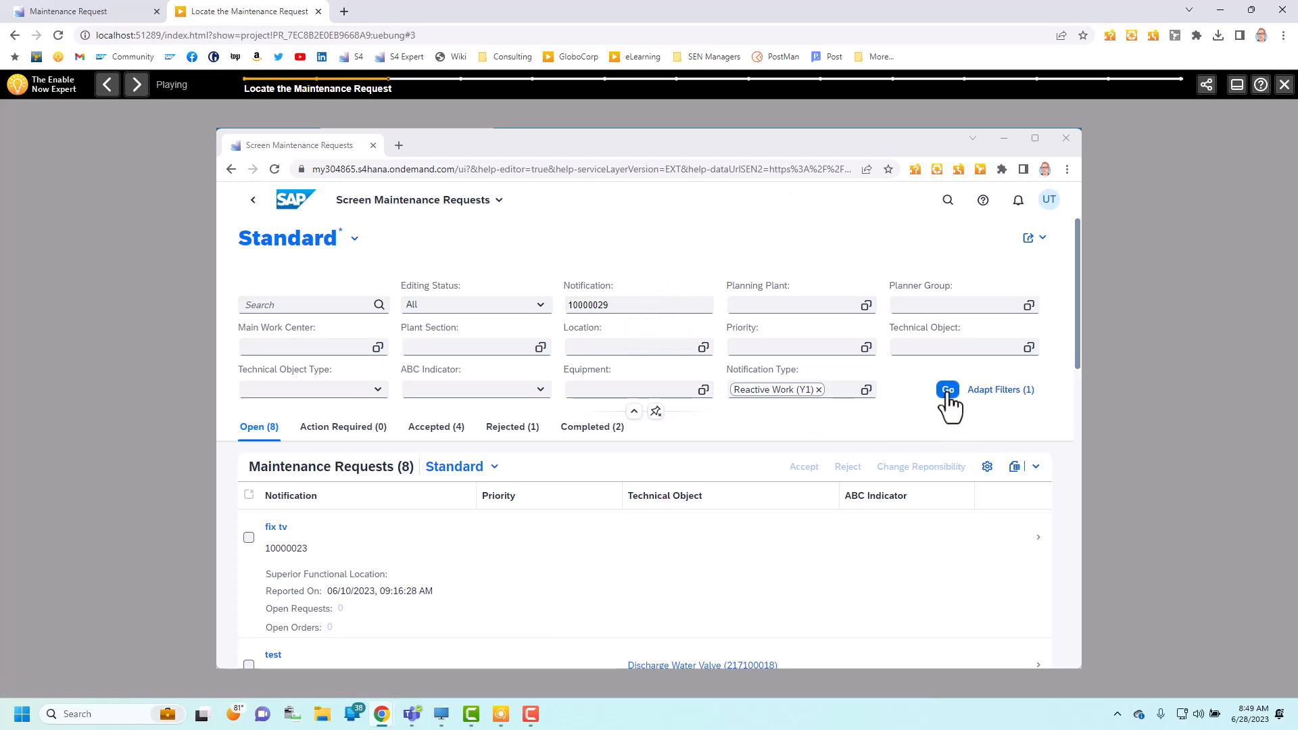
pyautogui.click(851, 587)
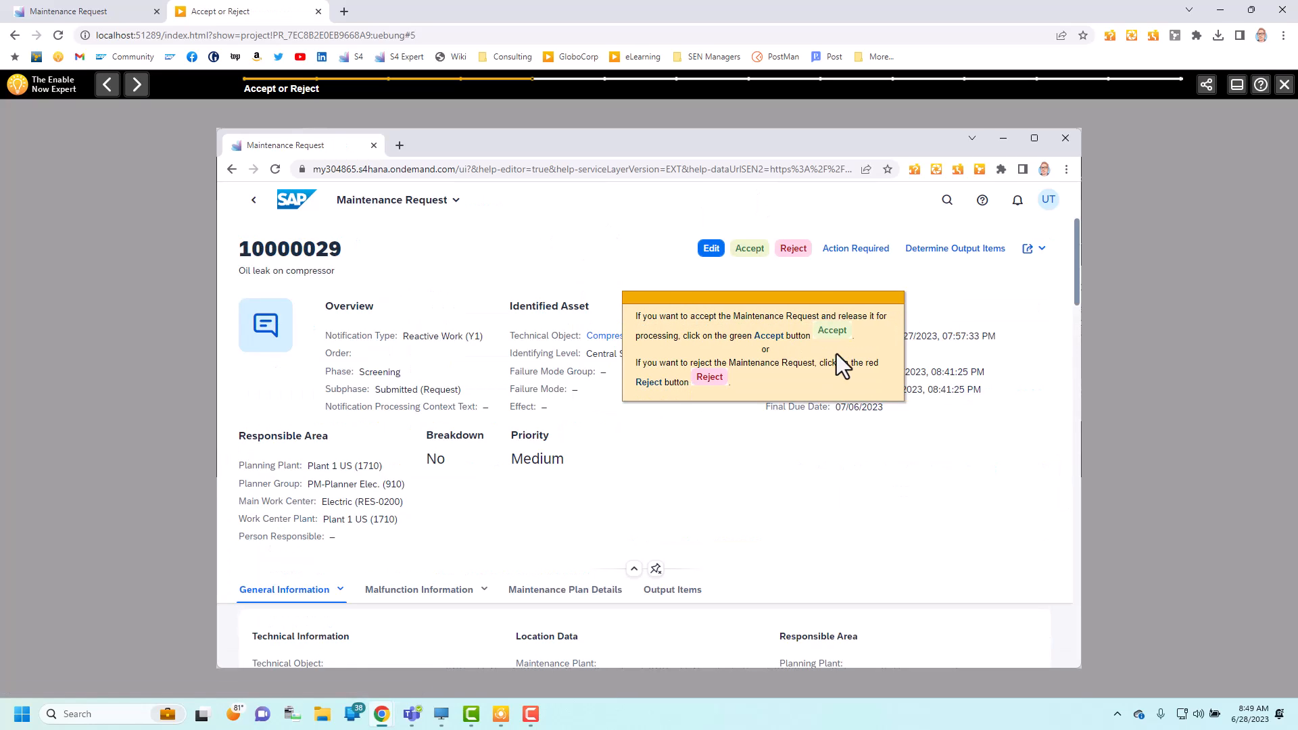
# Step: Test the reject path in the practice preview with the reason Repeated Request, continuing to Finish Up
pyautogui.click(792, 251)
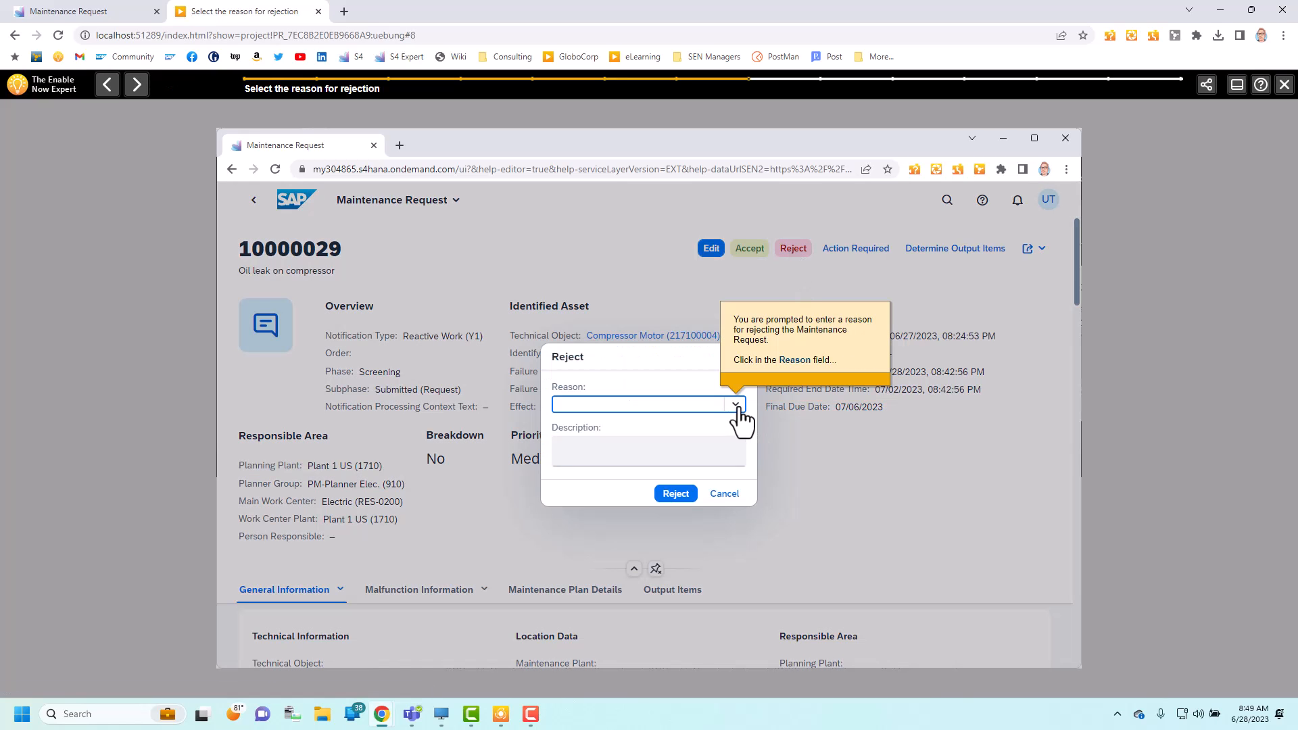
pyautogui.click(737, 406)
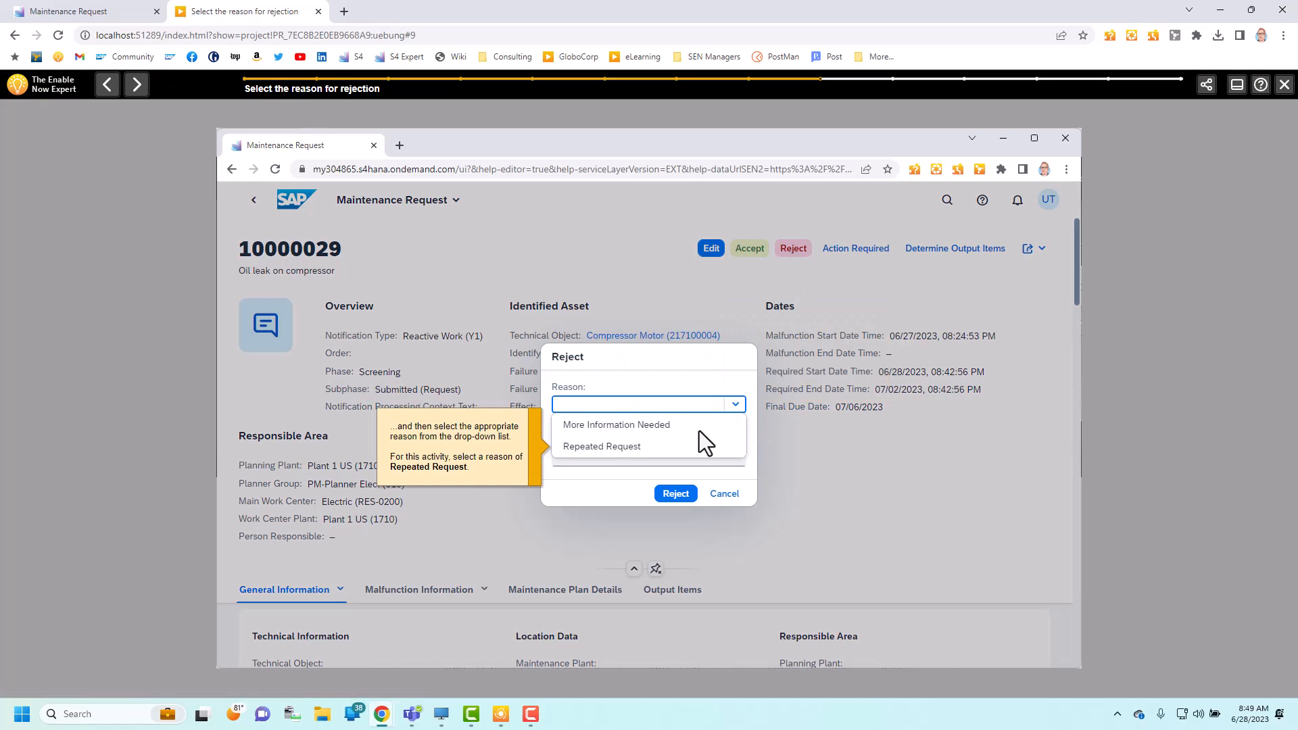
pyautogui.click(604, 447)
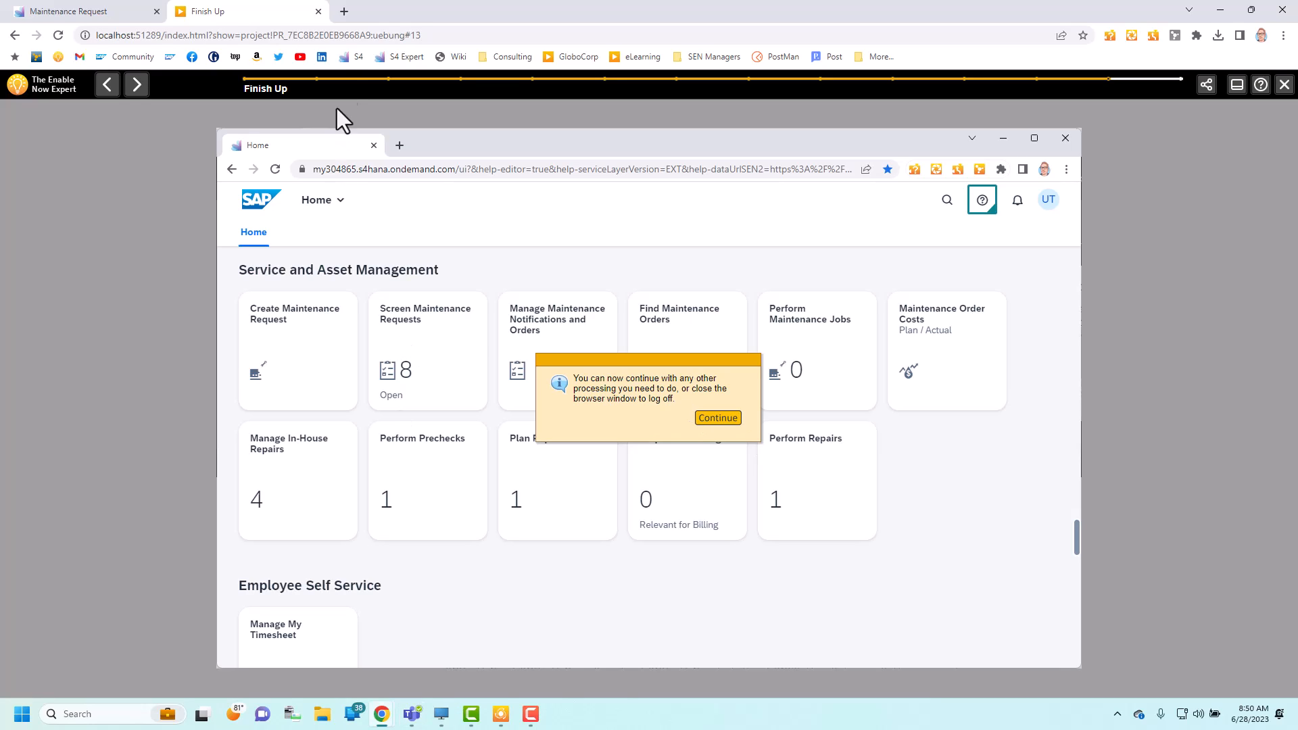
# Step: Close the practice preview, return to the SAP Enable Now project editor and switch it to Demo mode editing
pyautogui.click(318, 11)
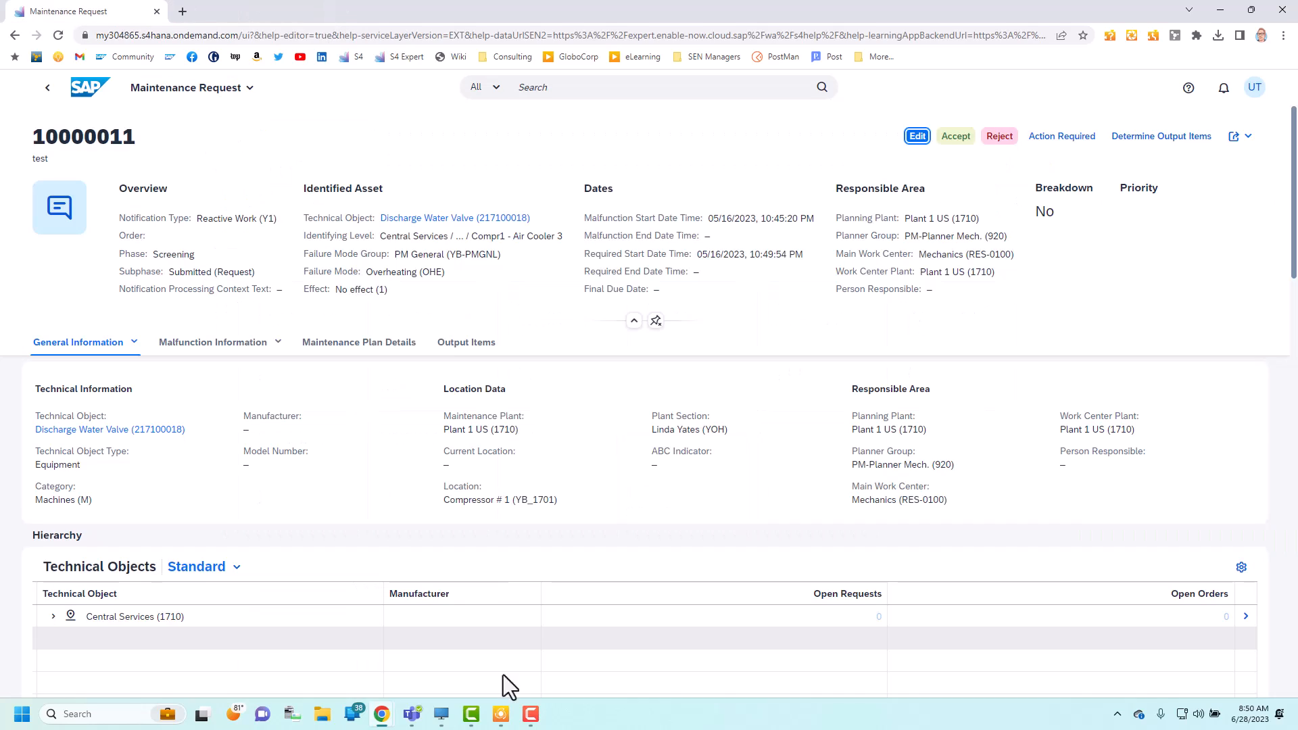
pyautogui.click(501, 715)
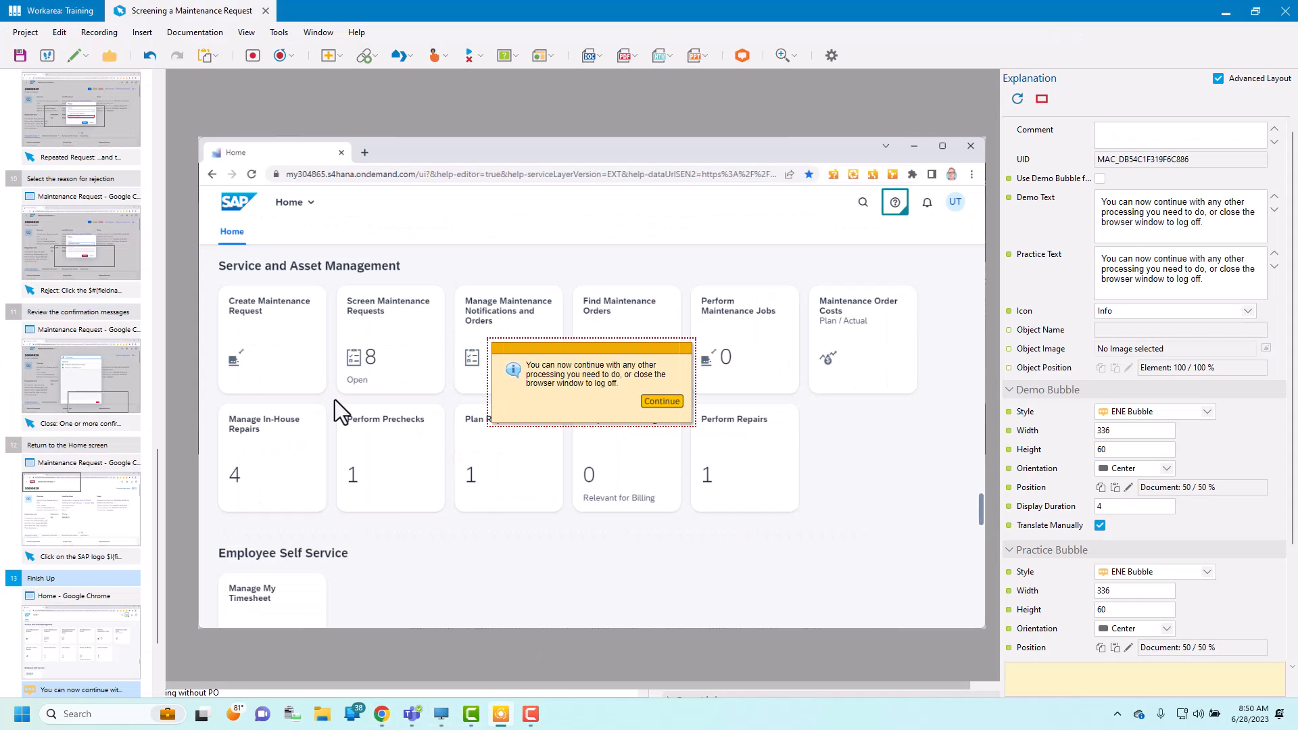
pyautogui.moveTo(157, 485); pyautogui.dragTo(180, 148)
pyautogui.click(68, 117)
pyautogui.click(86, 56)
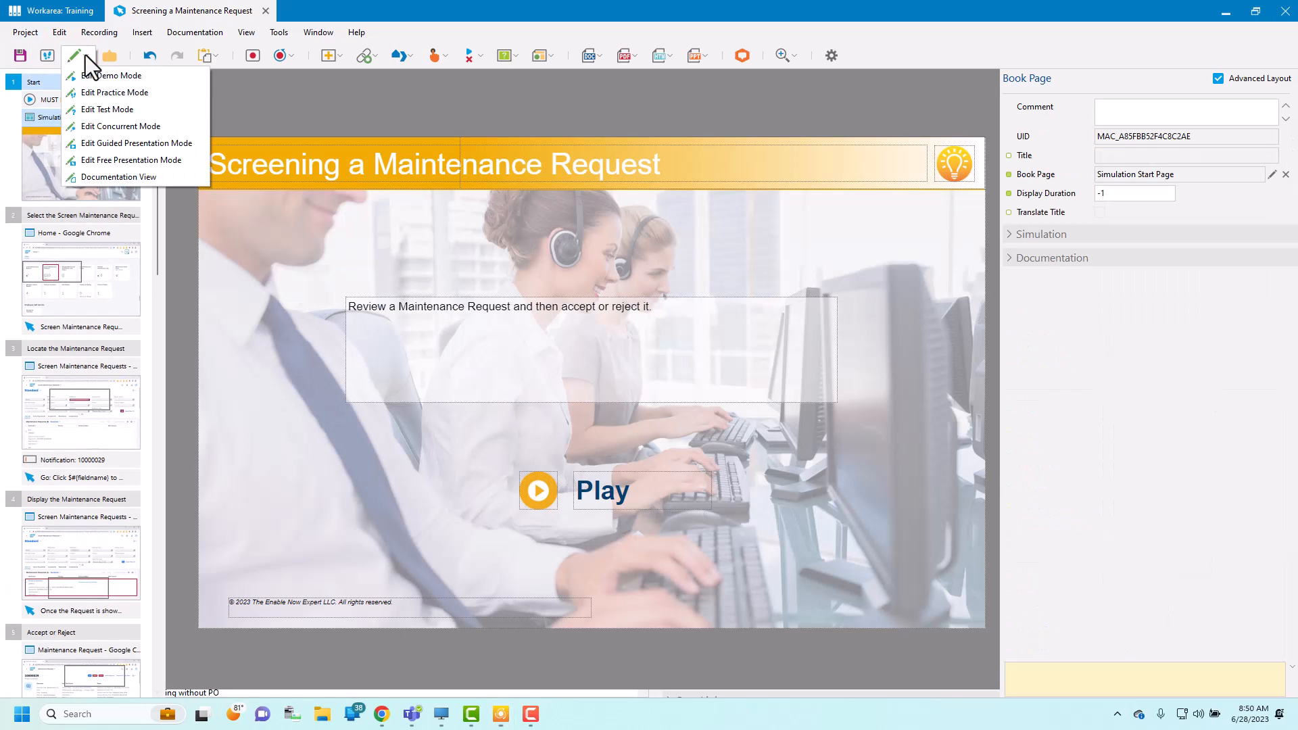
pyautogui.click(108, 76)
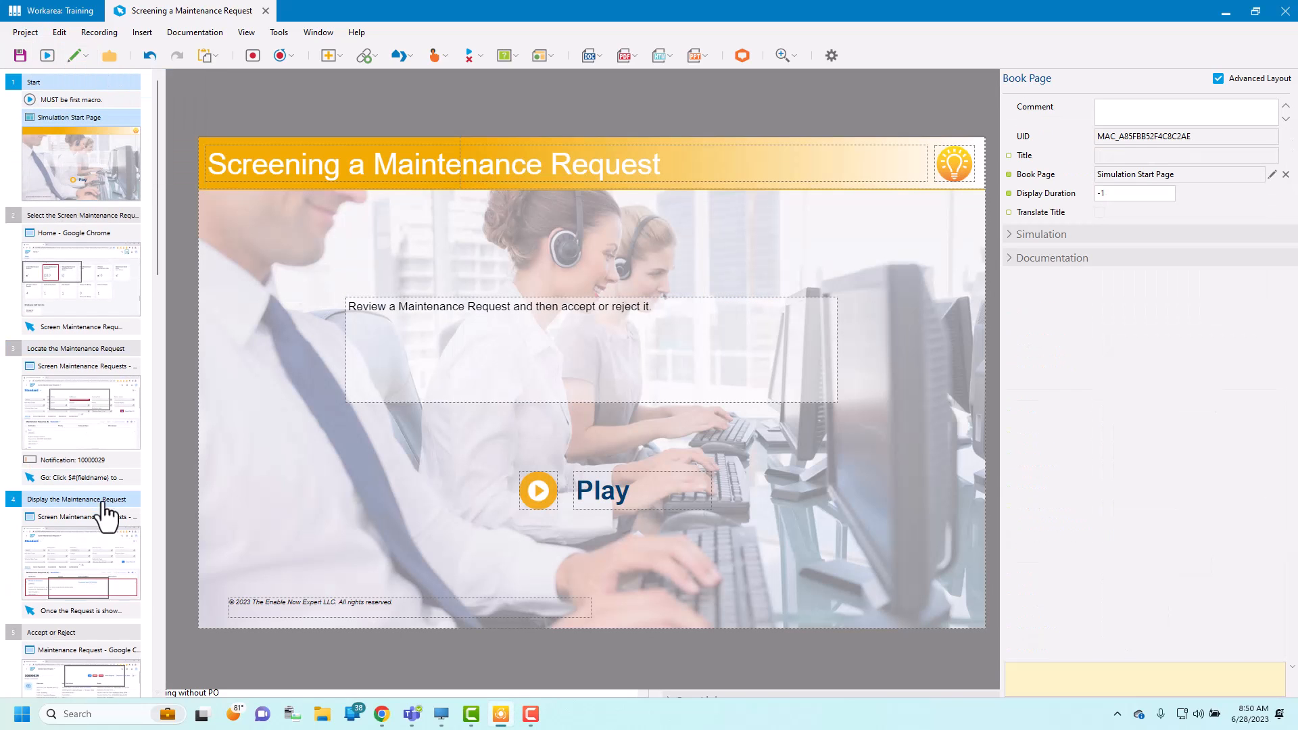
# Step: Resize the Branch End macro's demo bubble to about 406 by 64 and place it at about 50 / 53 %
pyautogui.scroll(-6, 102, 571)
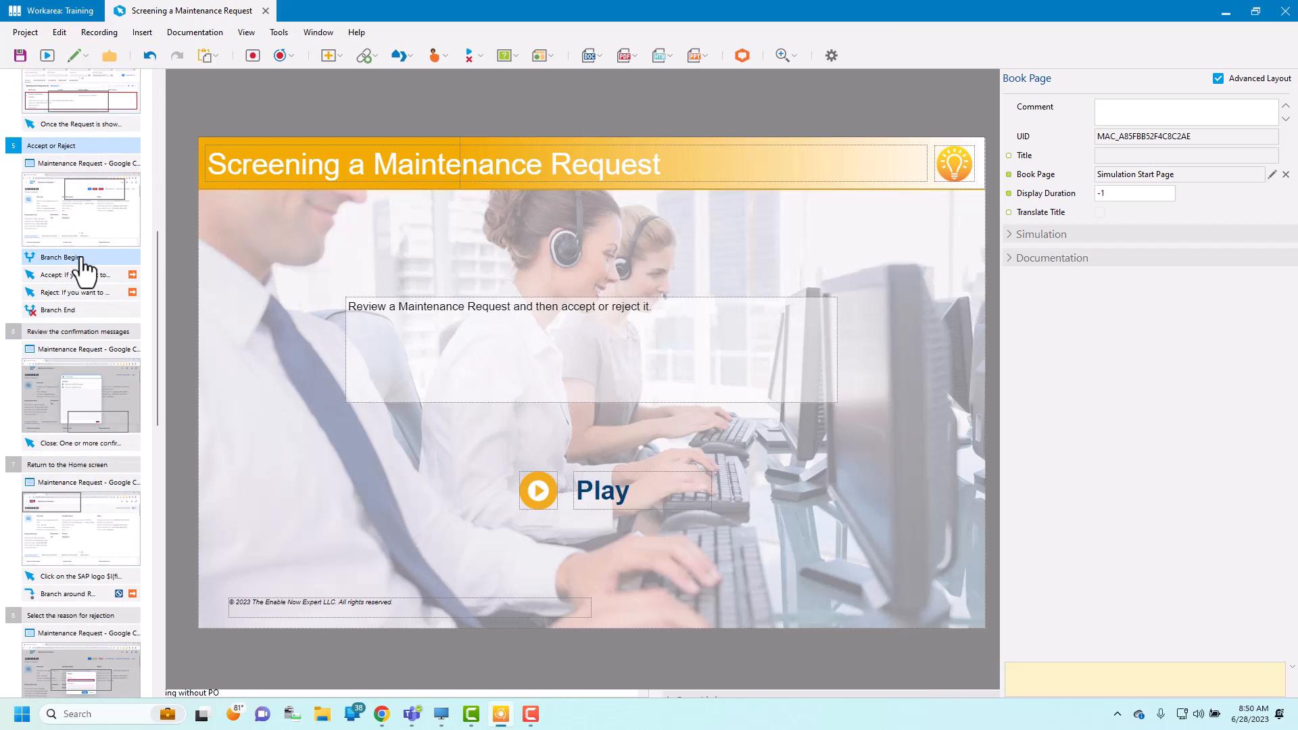
pyautogui.click(74, 313)
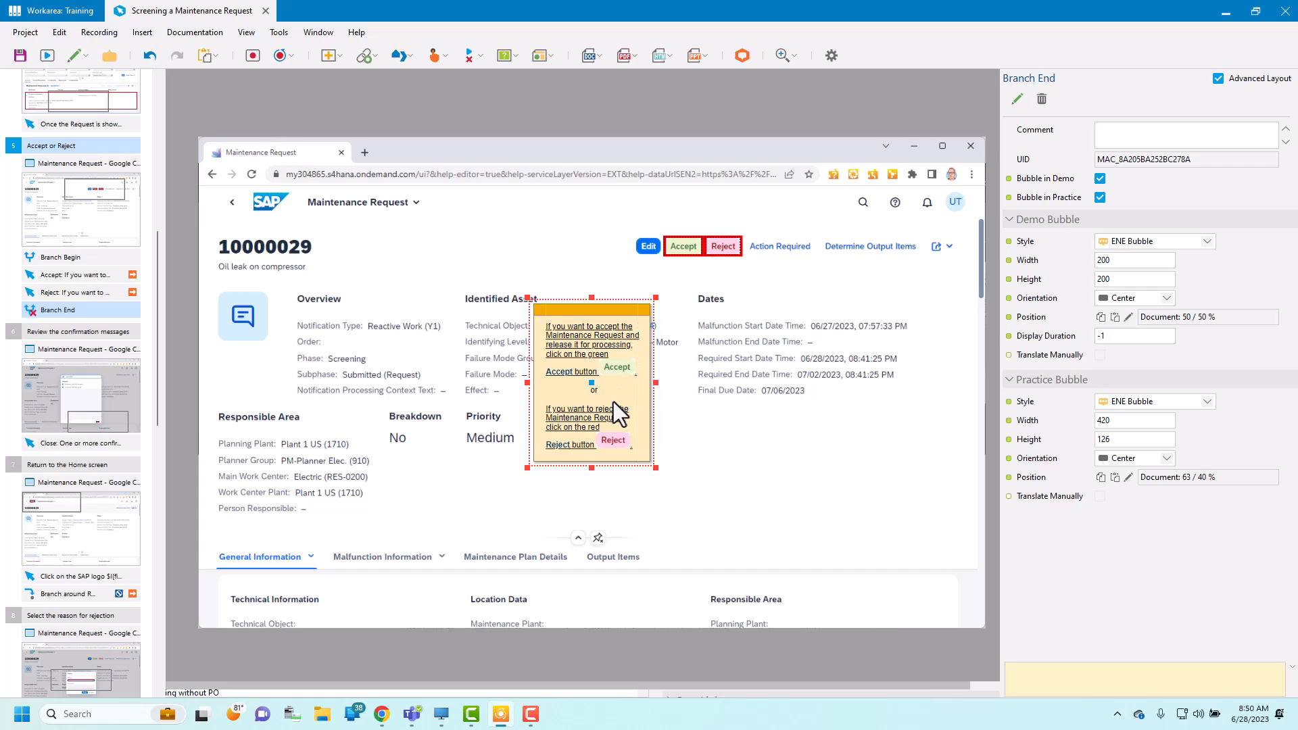
pyautogui.moveTo(656, 298); pyautogui.dragTo(672, 351)
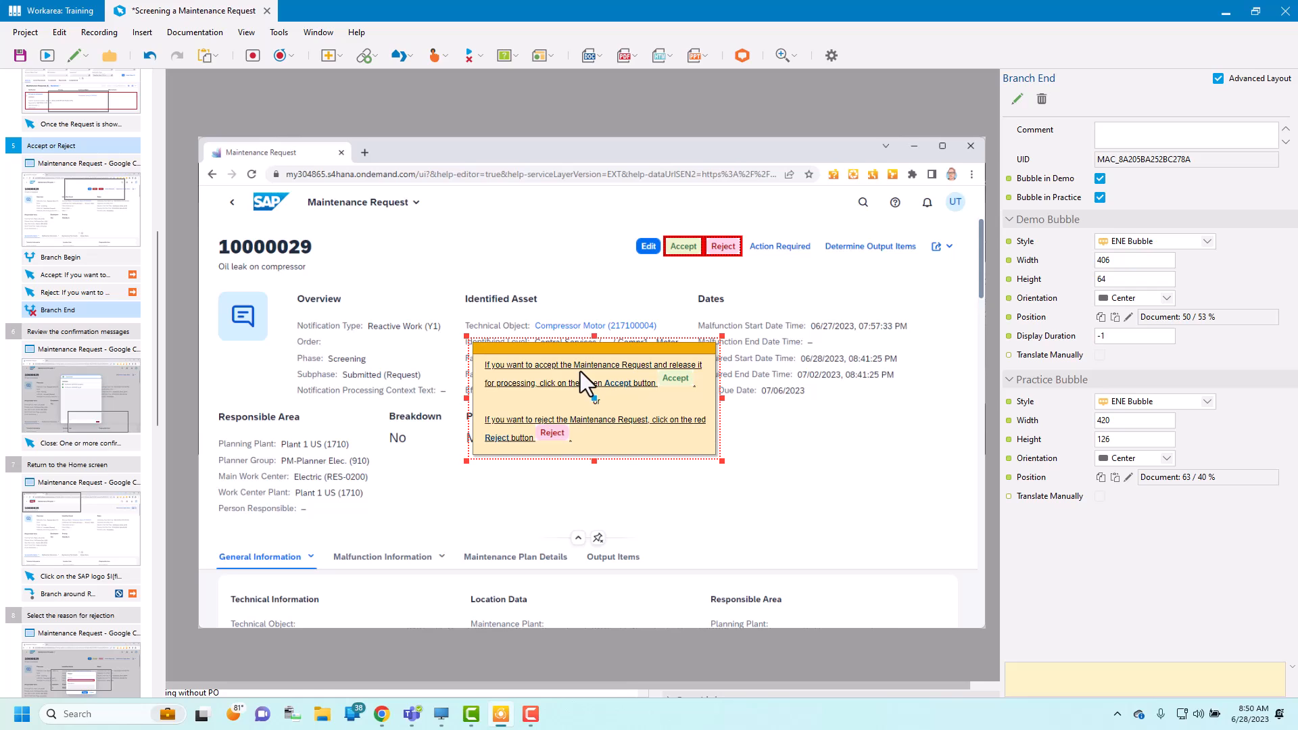
# Step: Preview the simulation in Demo mode from the Start page and follow the accept branch to the end
pyautogui.moveTo(158, 253); pyautogui.dragTo(168, 72)
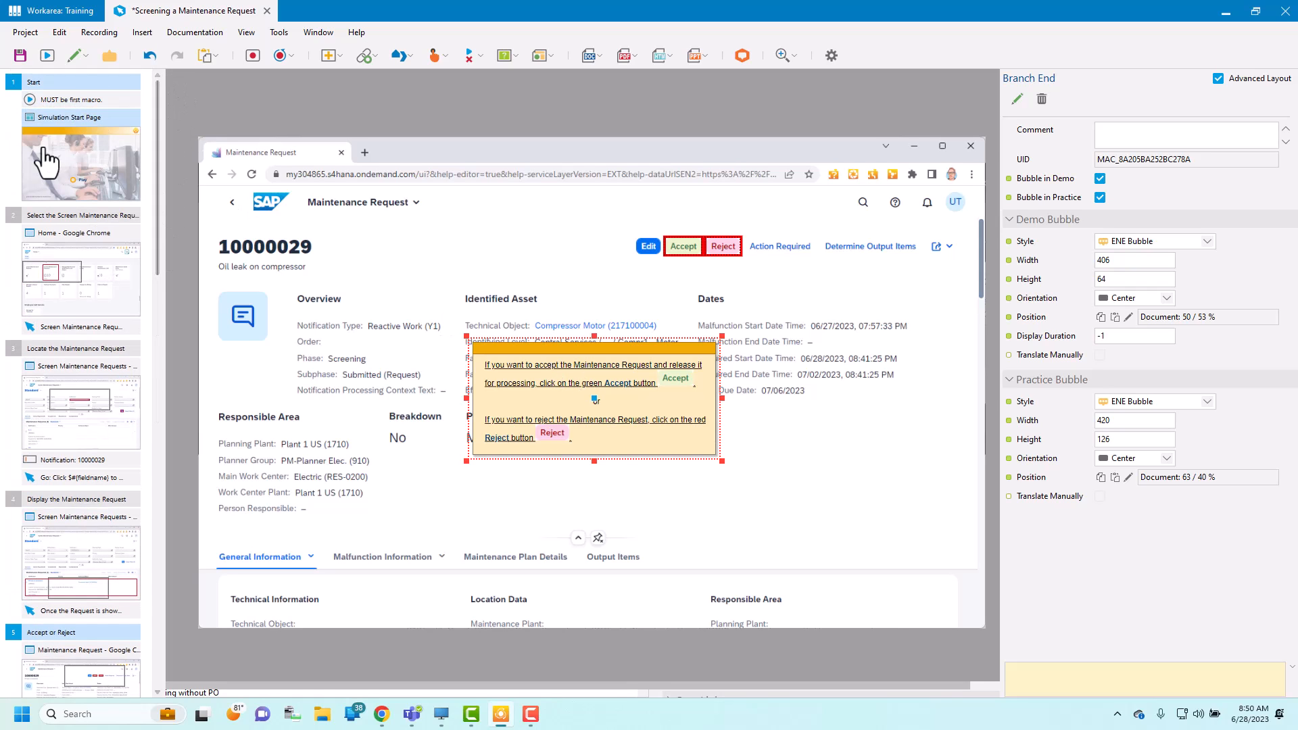
pyautogui.click(45, 55)
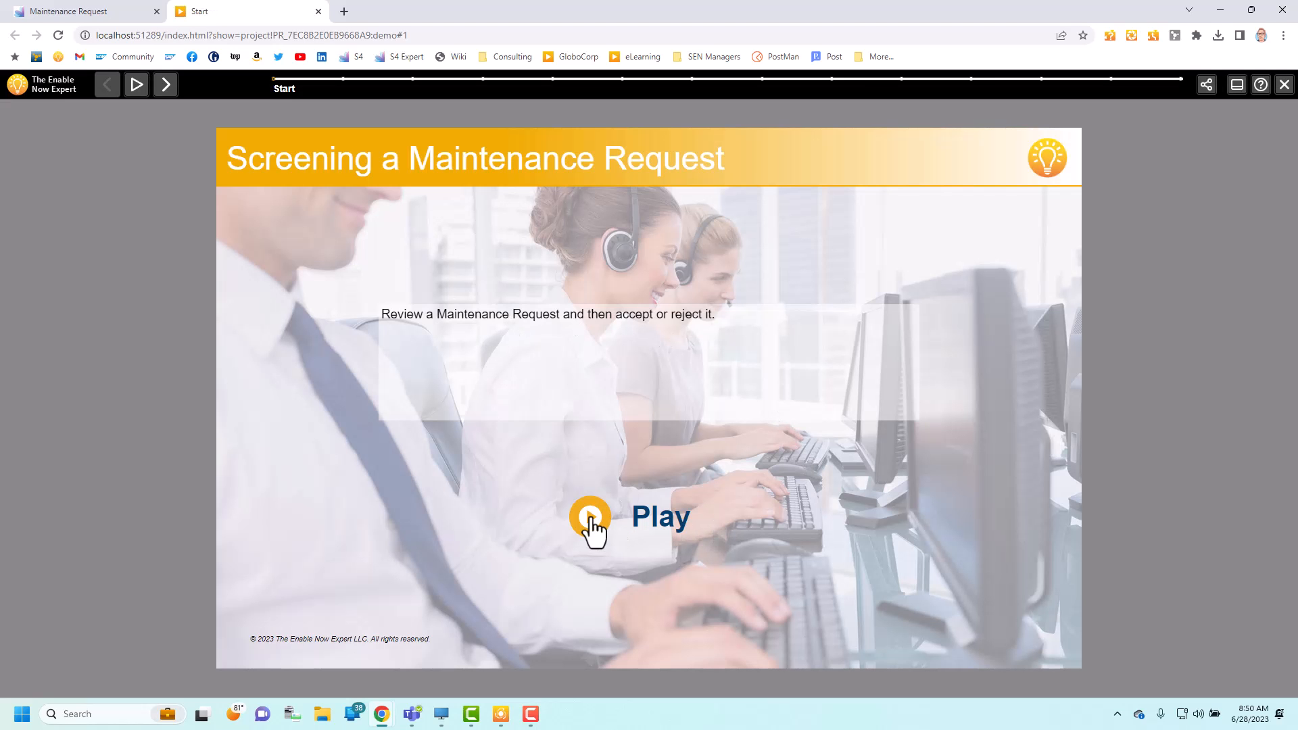
pyautogui.click(590, 519)
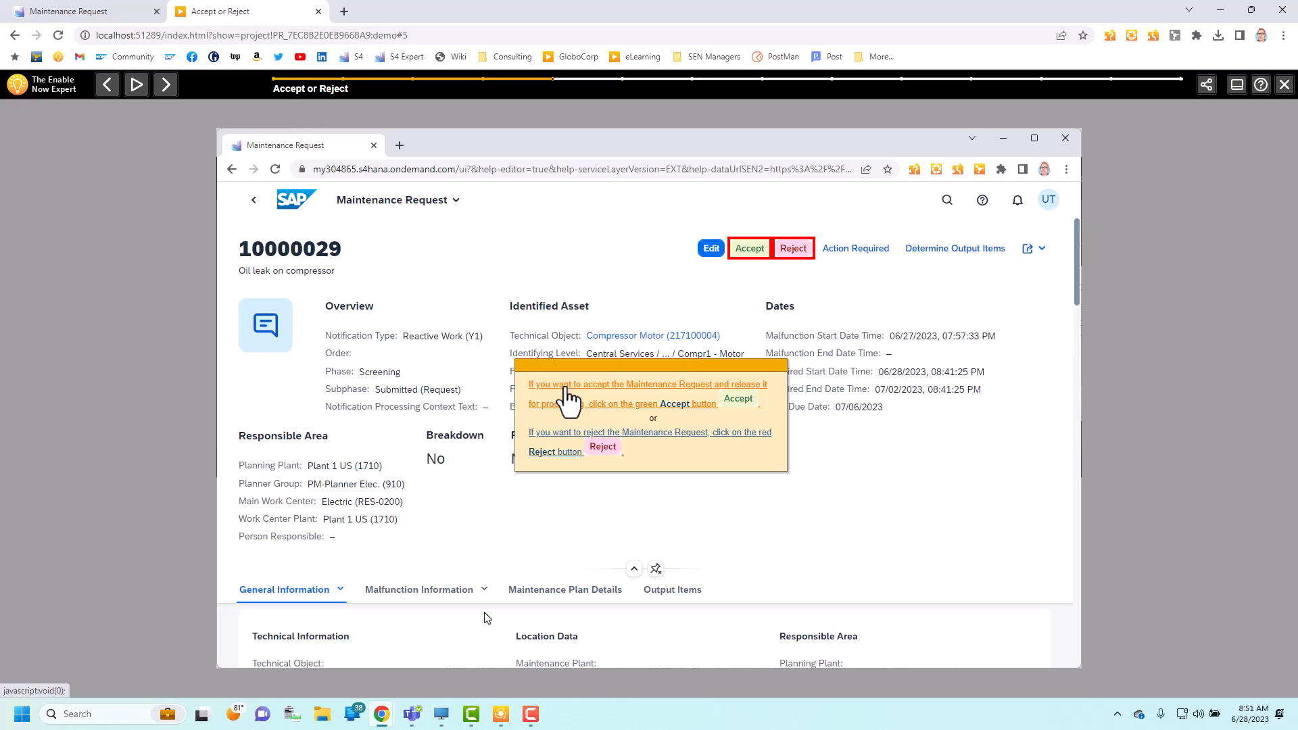
pyautogui.click(570, 399)
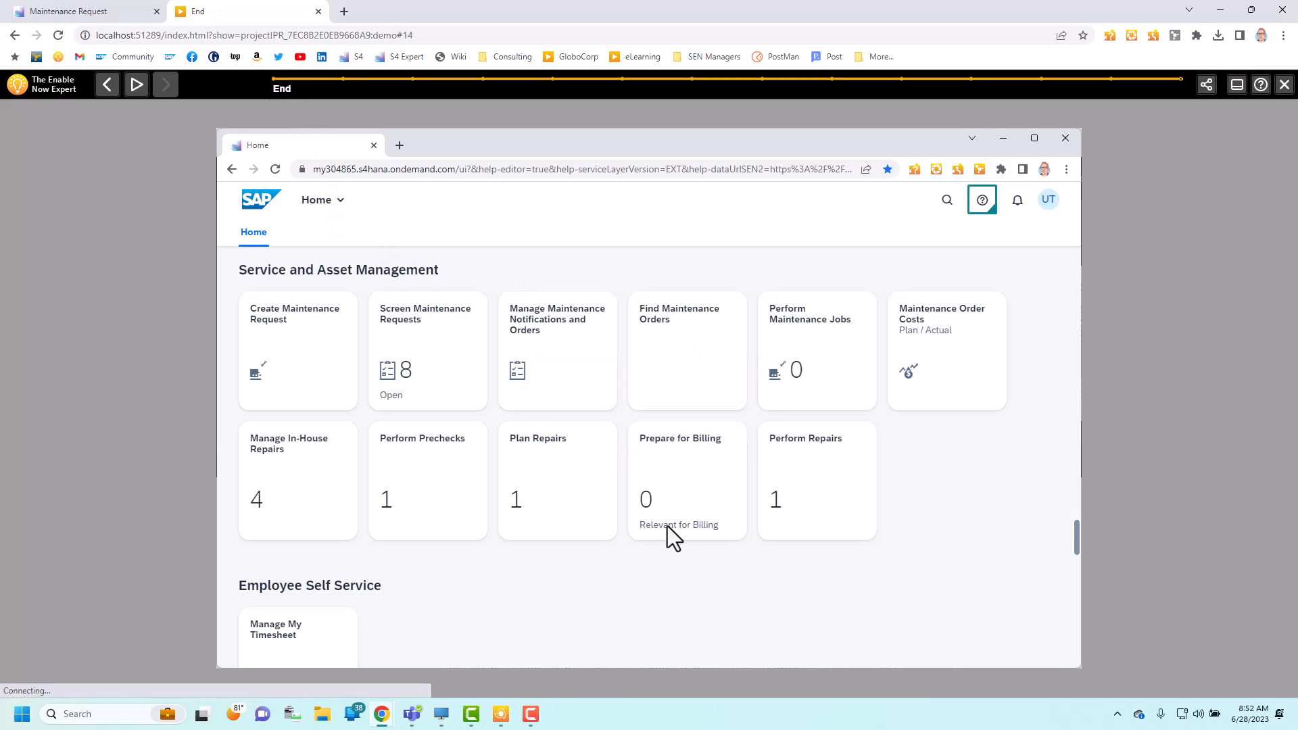
# Step: Return to the project editor and open the display duration of the Branch End macro's demo bubble in step 5
pyautogui.hotkey('alt', 'Tab')
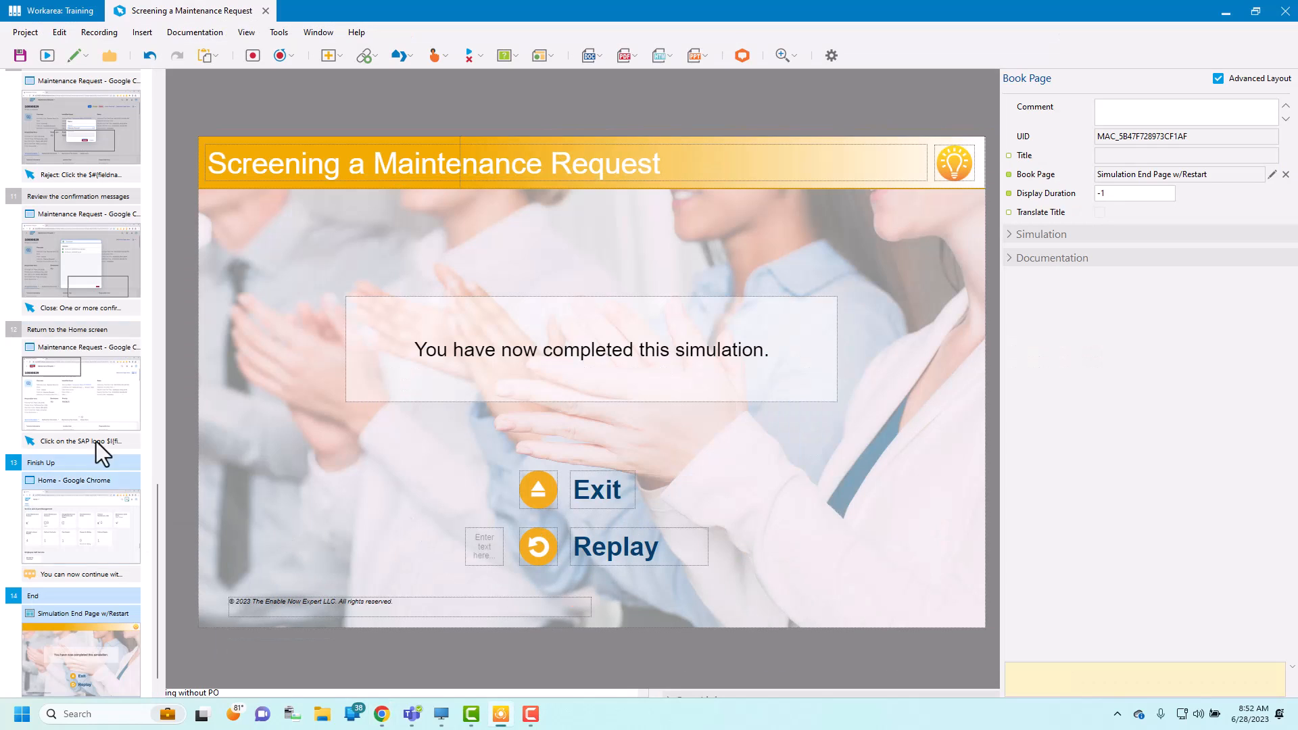
pyautogui.click(157, 196)
pyautogui.click(63, 121)
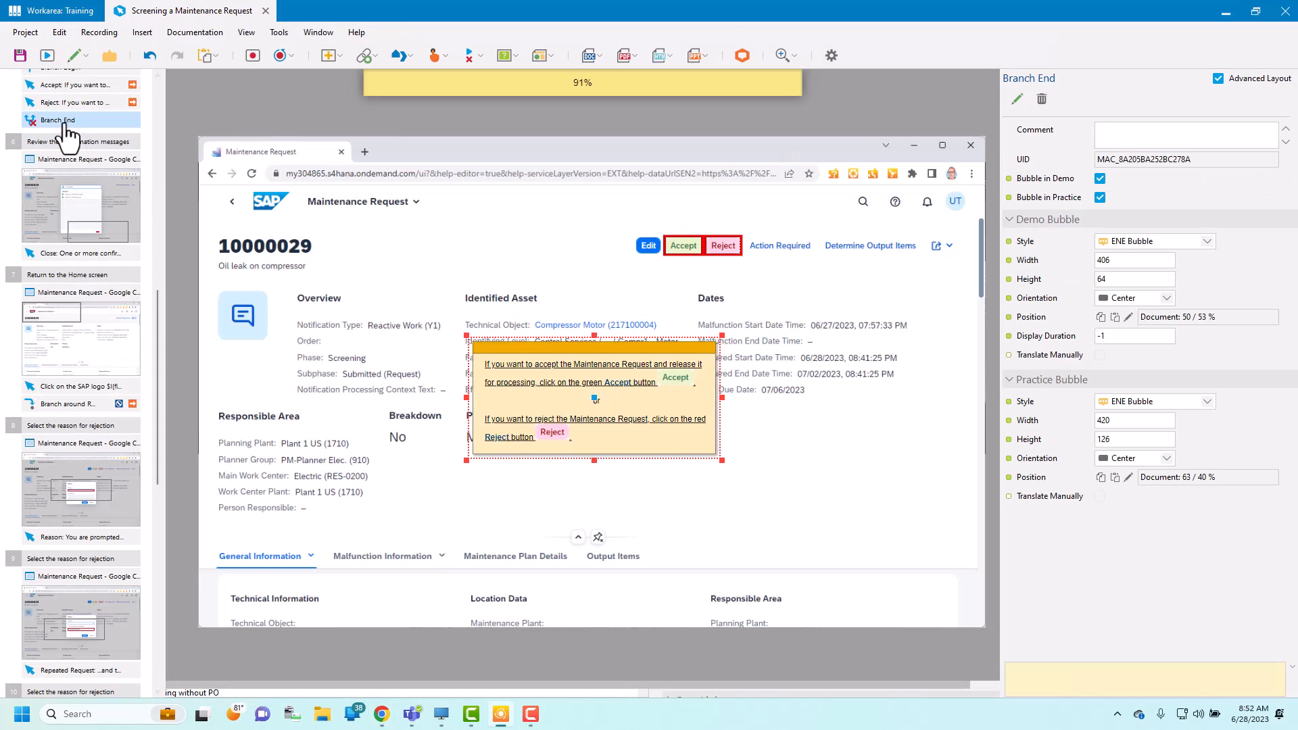
pyautogui.moveTo(158, 301); pyautogui.dragTo(166, 207)
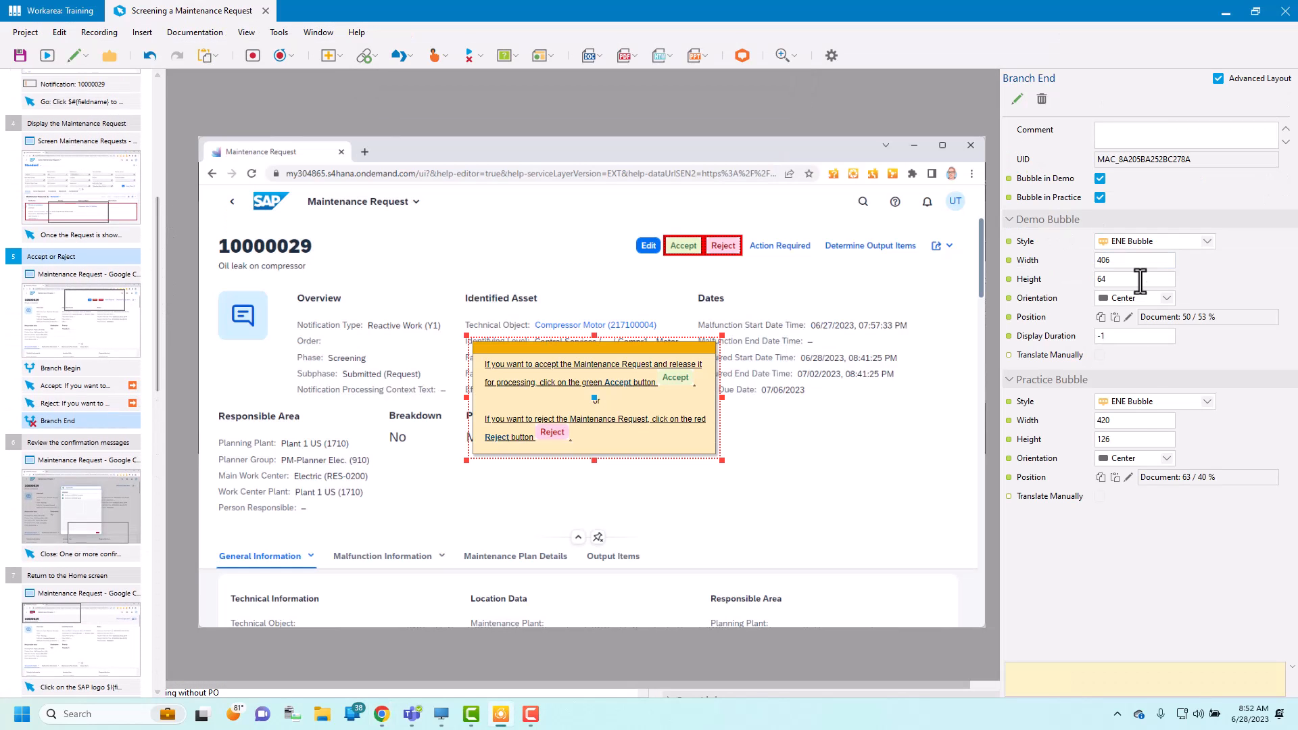
pyautogui.click(1033, 335)
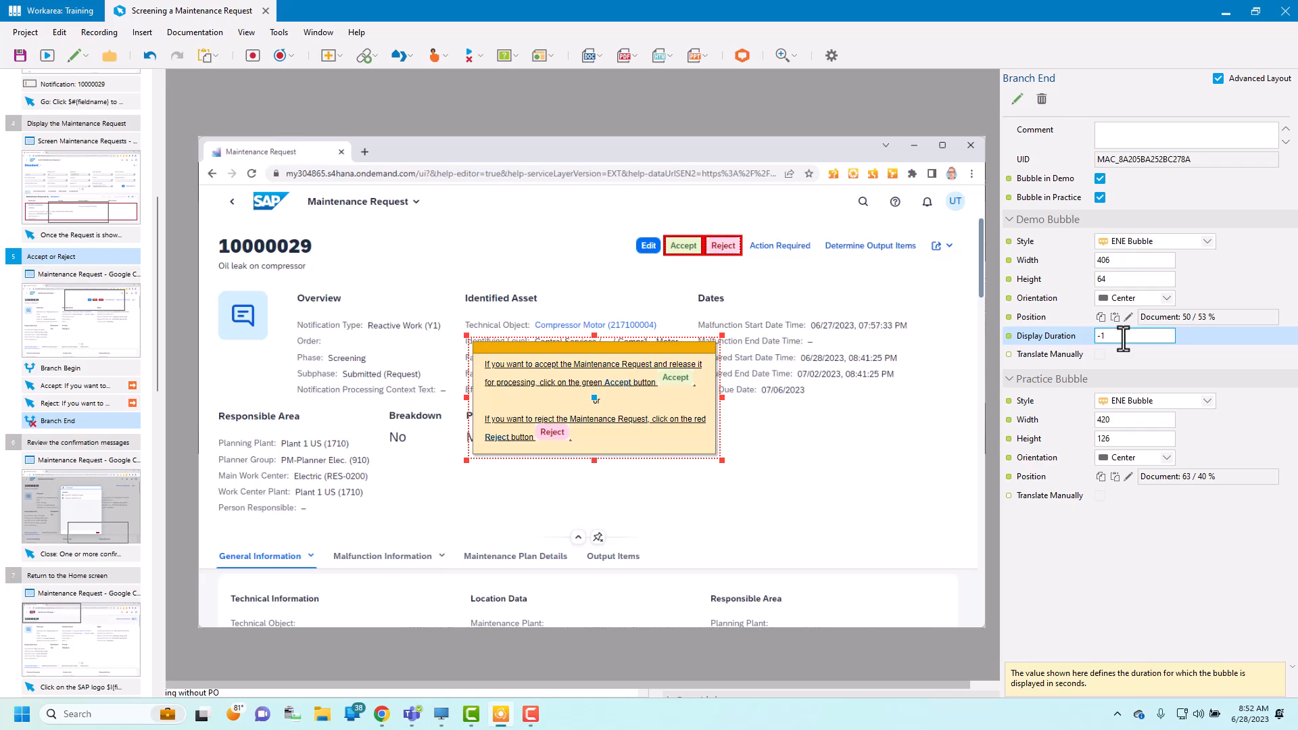
# Step: Set the display duration of the Branch End macro's demo bubble to 10 seconds
pyautogui.moveTo(1117, 336); pyautogui.dragTo(1086, 335)
pyautogui.click(1115, 336)
pyautogui.press('BackSpace')
pyautogui.press('BackSpace')
pyautogui.write('10')
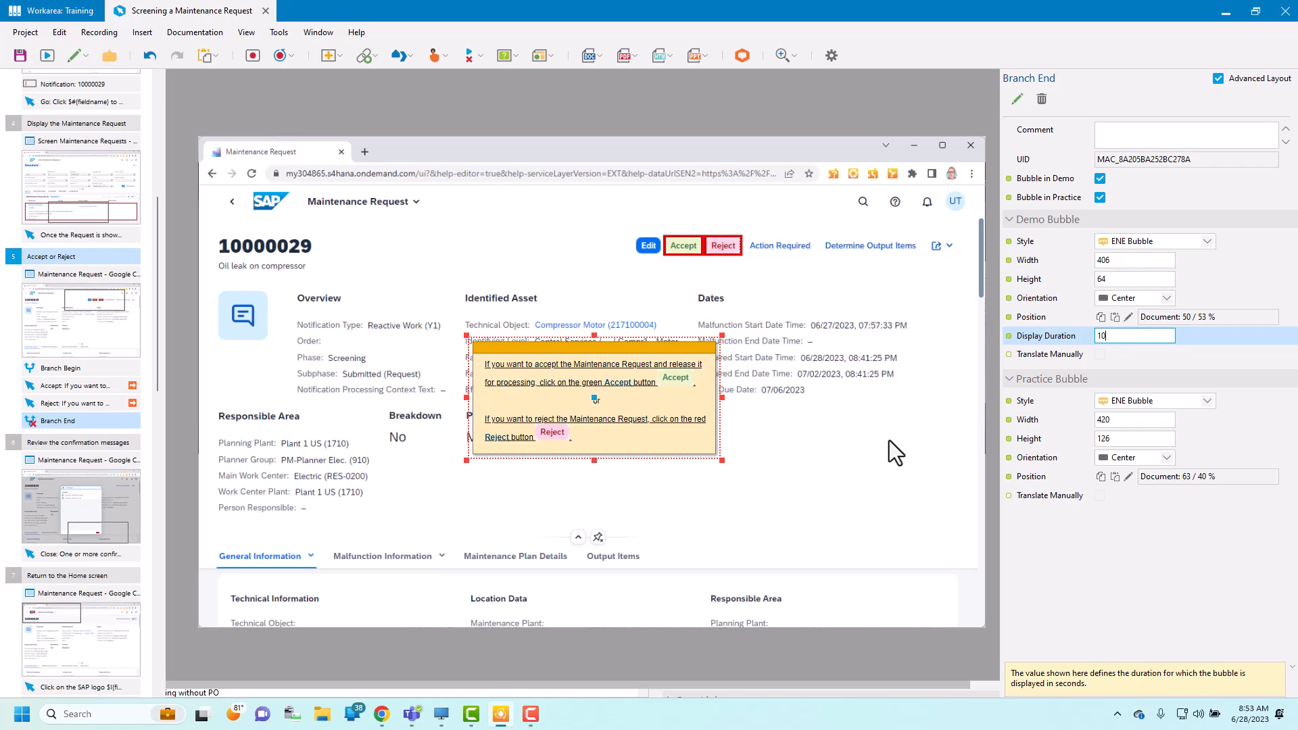
# Step: Inspect the target steps assigned to Accept and Reject in step 5's branch settings, then close them without saving
pyautogui.click(62, 370)
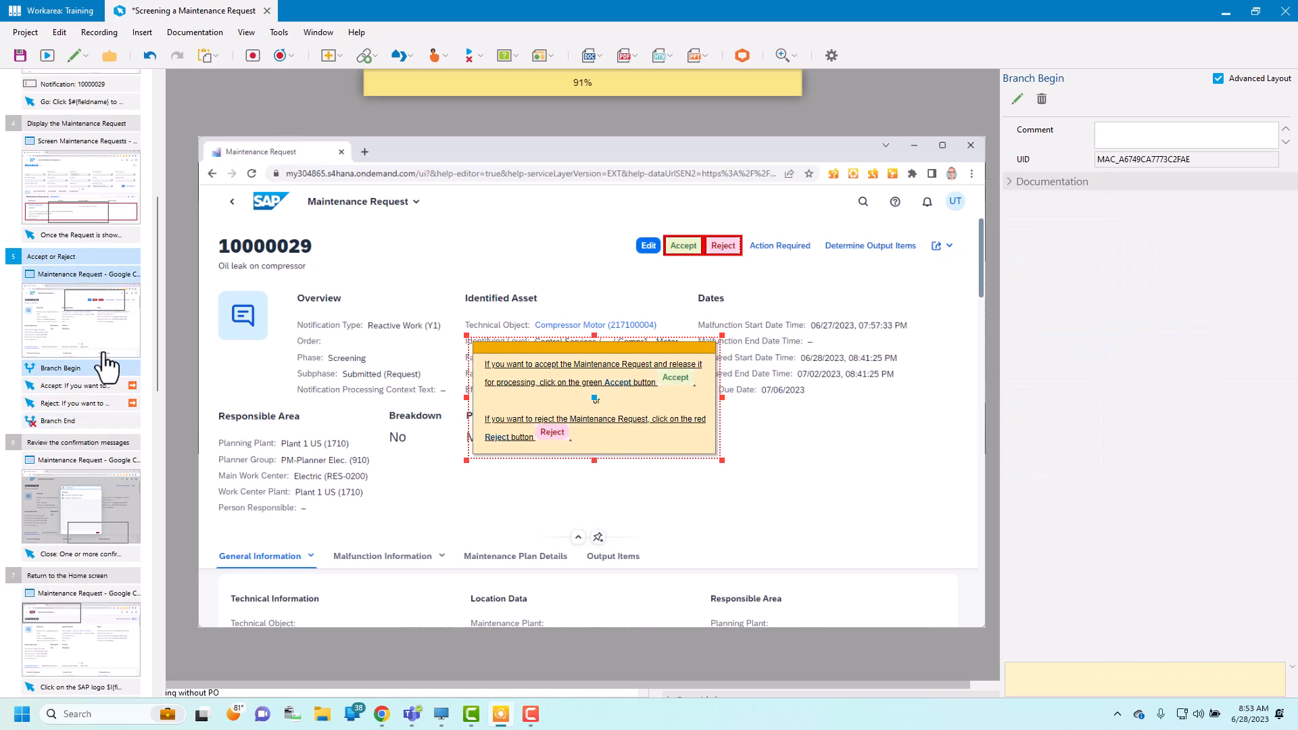
pyautogui.rightClick(51, 384)
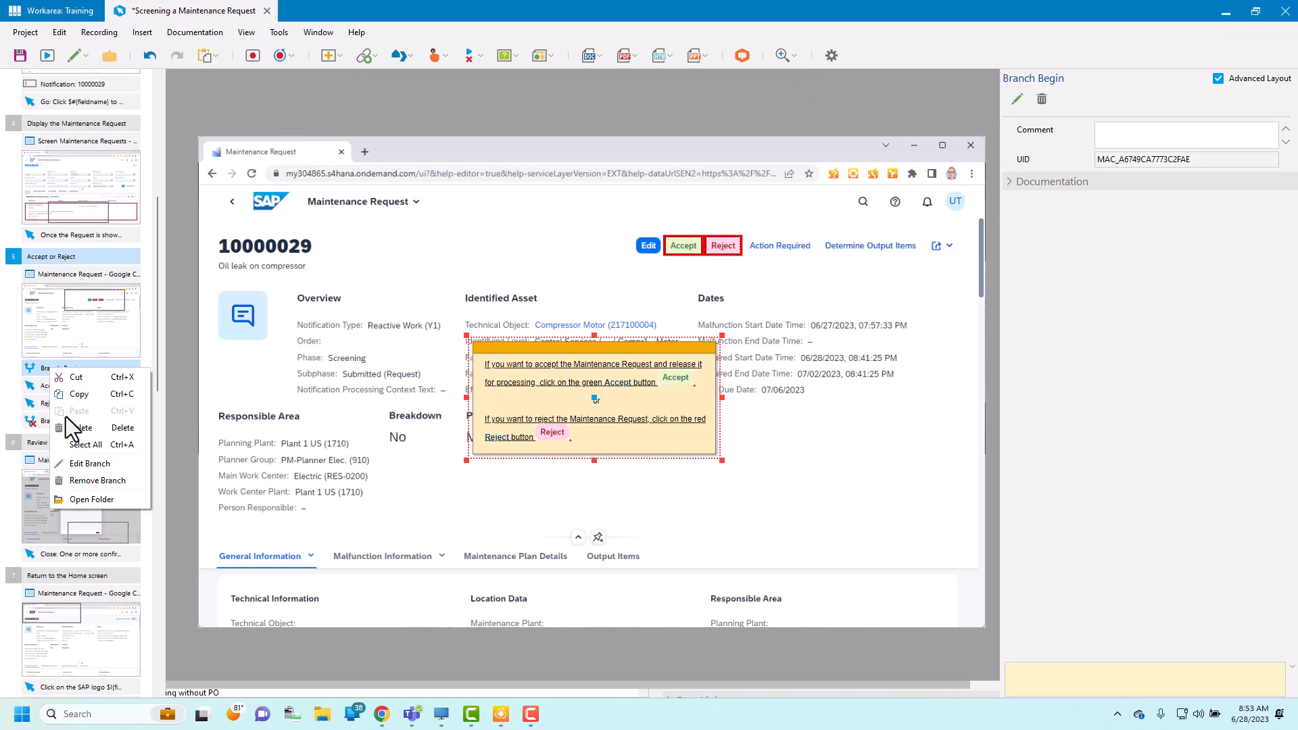
pyautogui.click(38, 371)
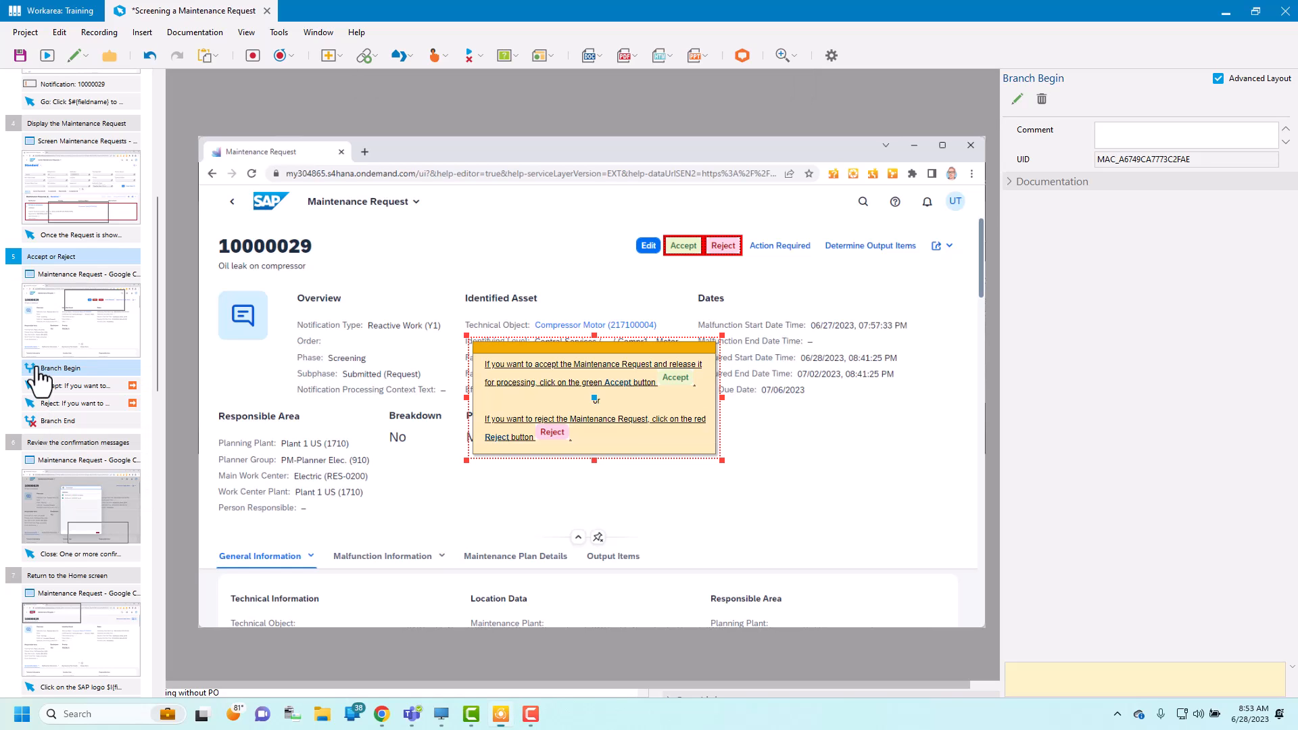
pyautogui.click(124, 388)
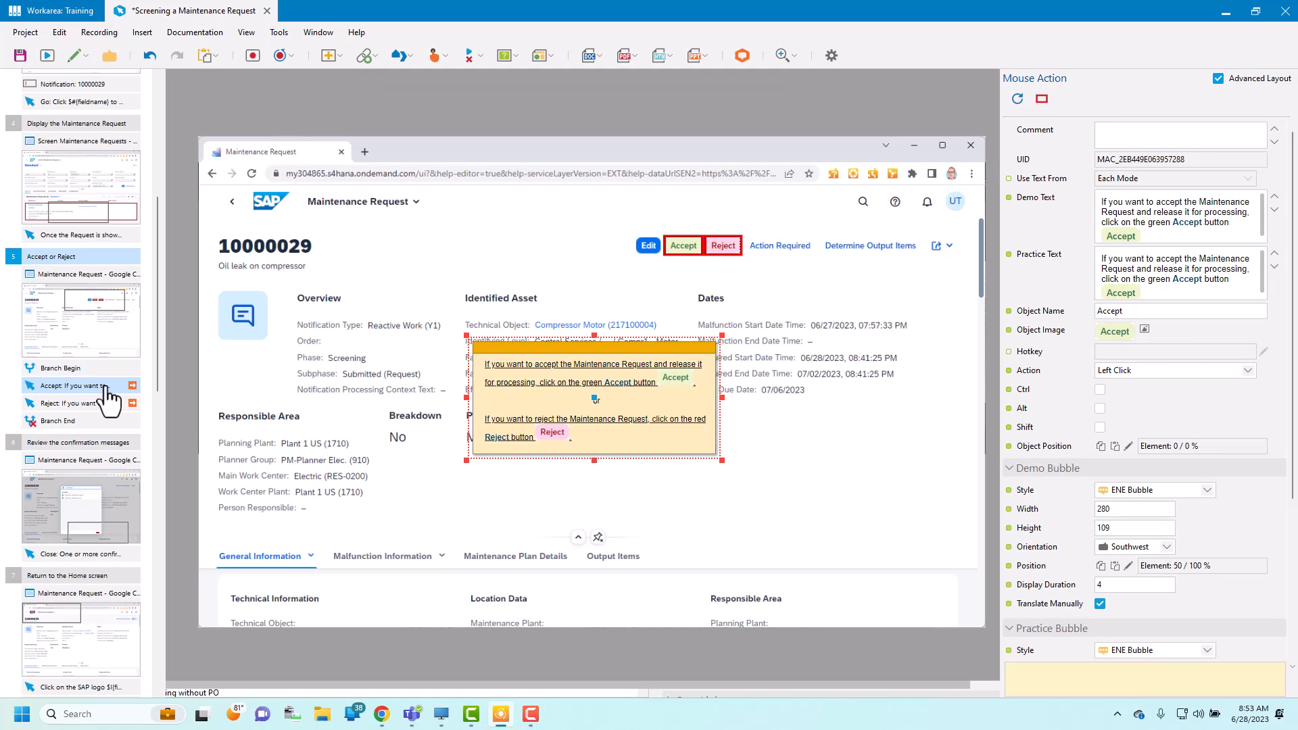
pyautogui.rightClick(72, 368)
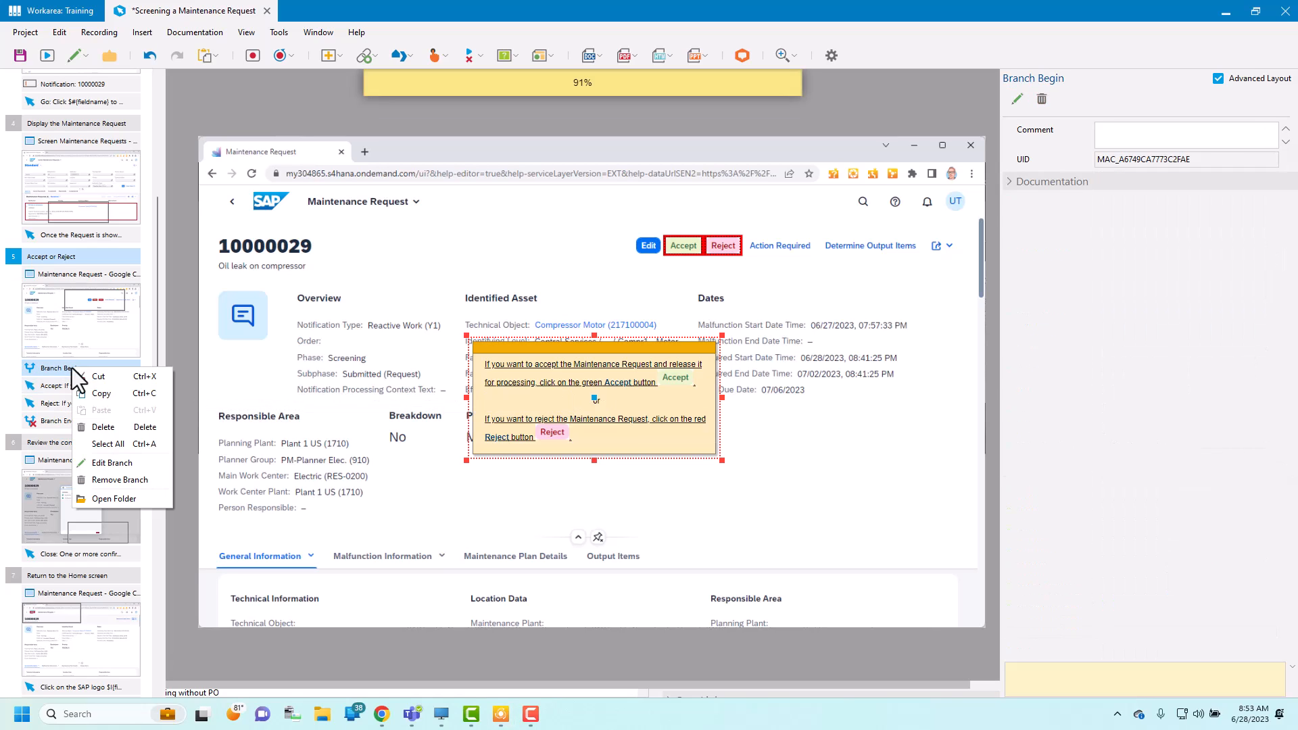
pyautogui.click(115, 462)
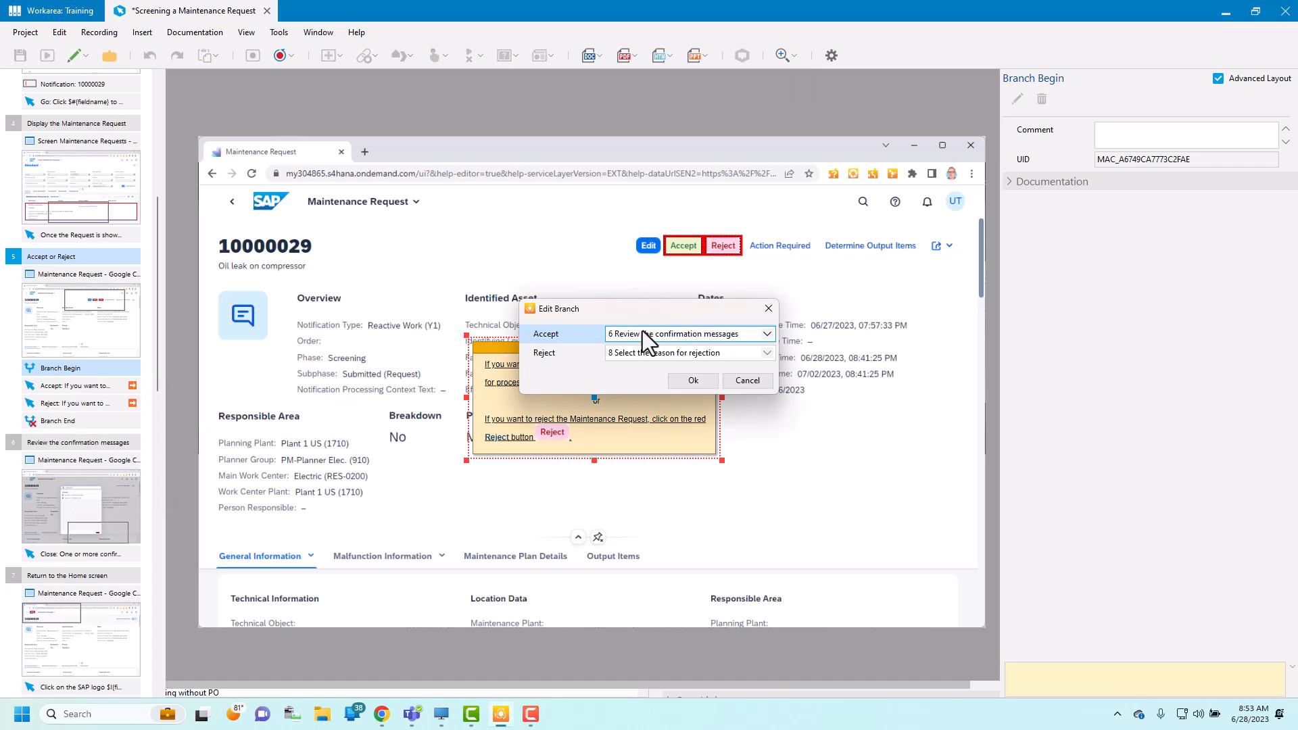
pyautogui.click(769, 333)
pyautogui.click(768, 335)
pyautogui.click(747, 380)
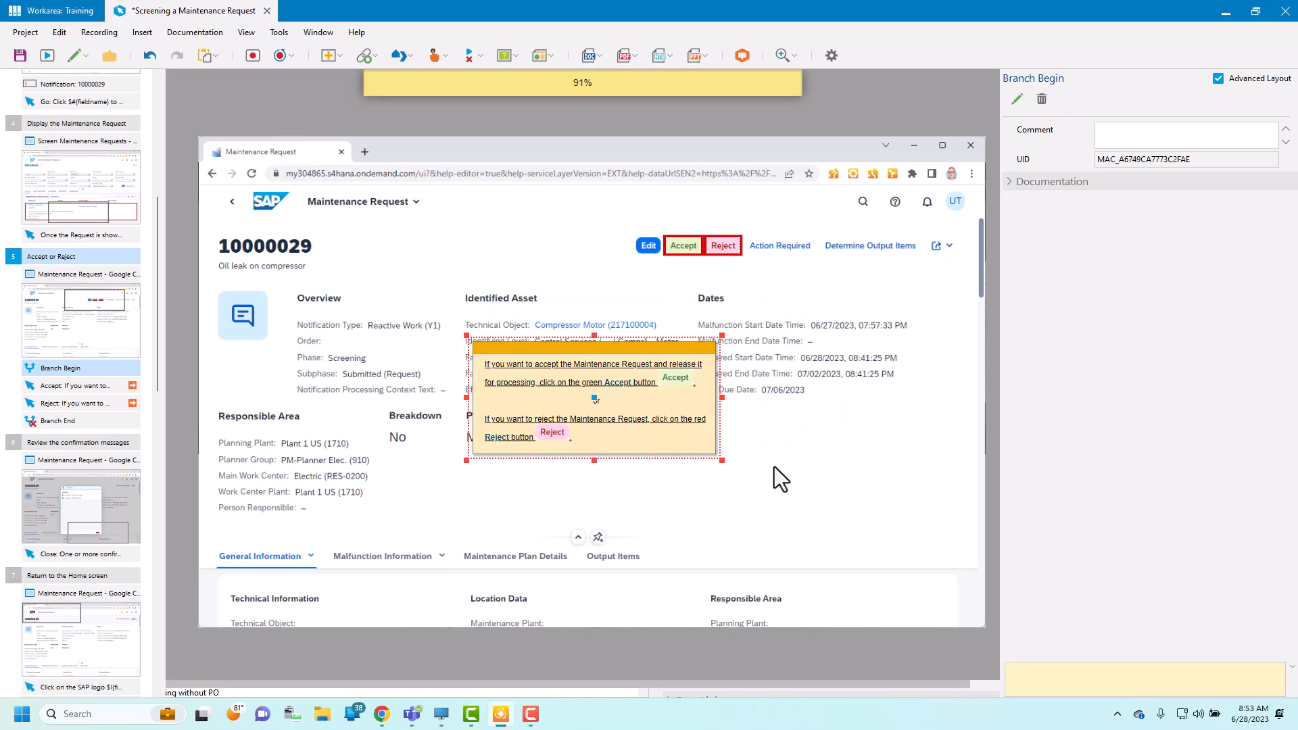